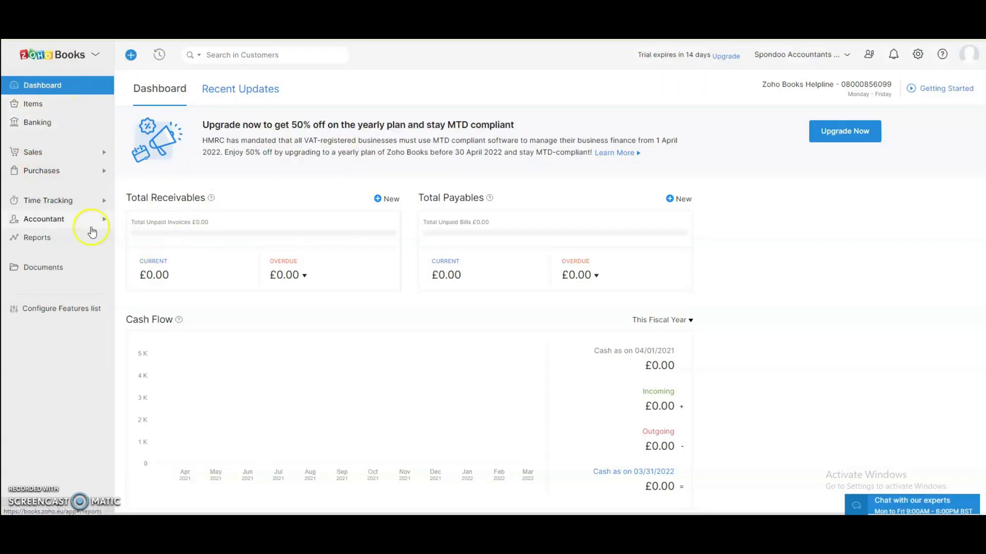
Open the Manual Journals page, then switch to the Book2 workbook in Excel containing the payroll journal.
left_click(77, 219)
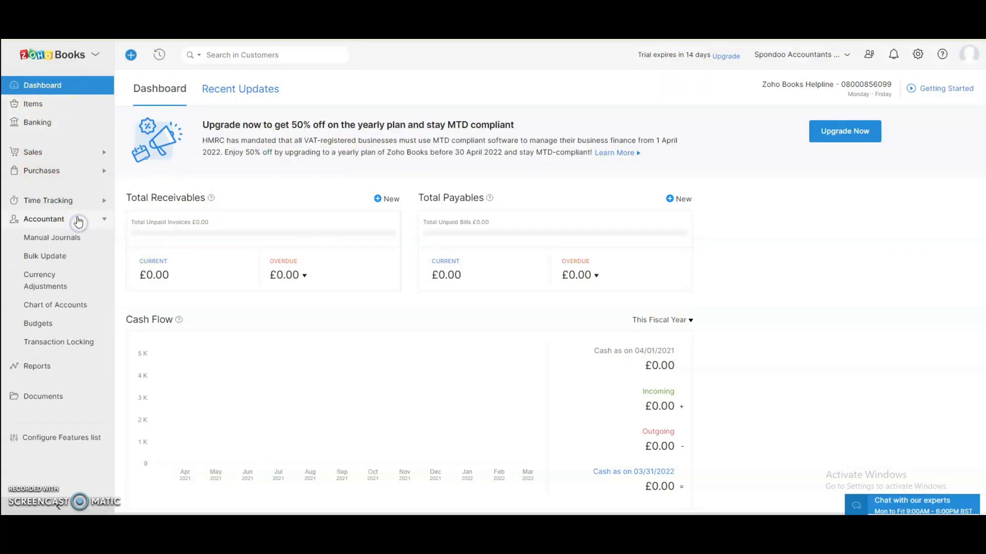
left_click(37, 246)
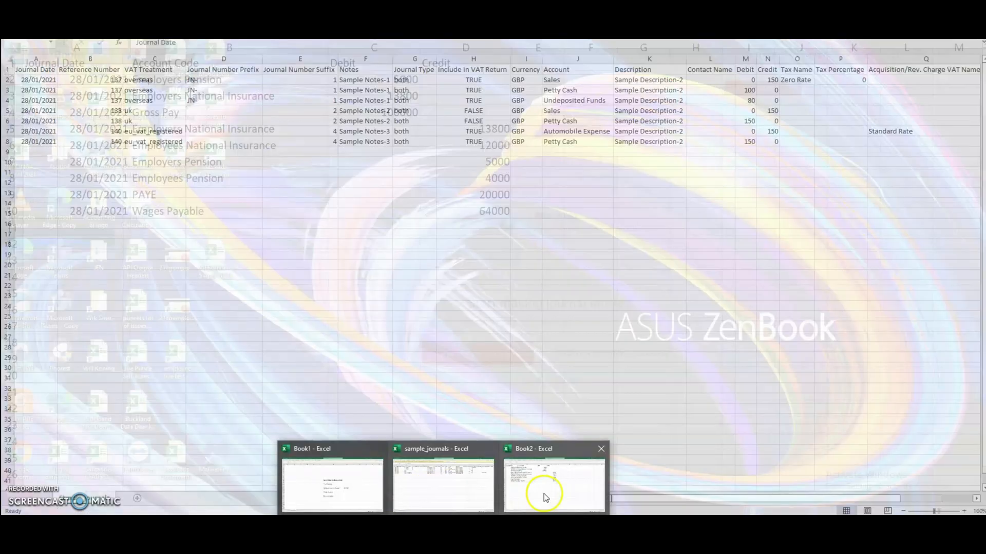
left_click(545, 497)
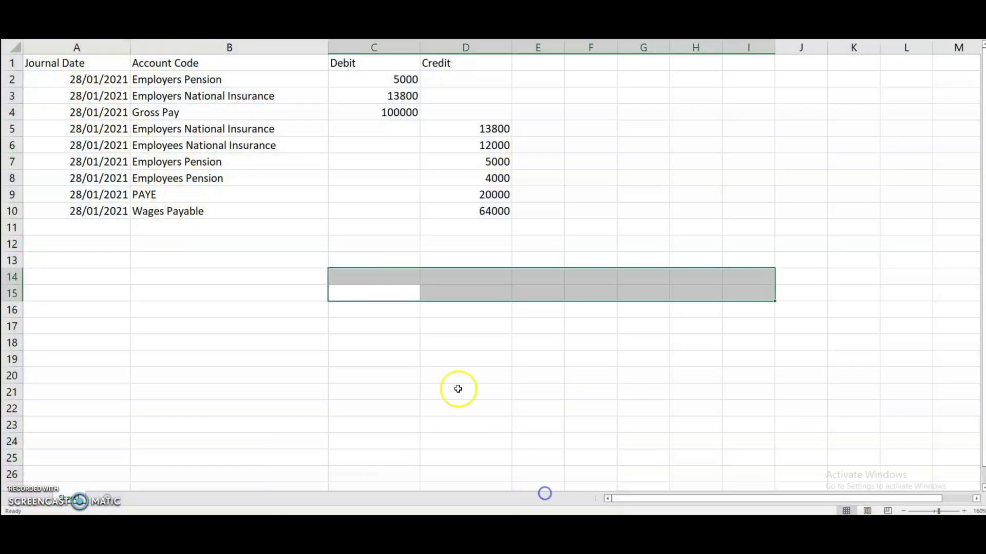
left_click(356, 195)
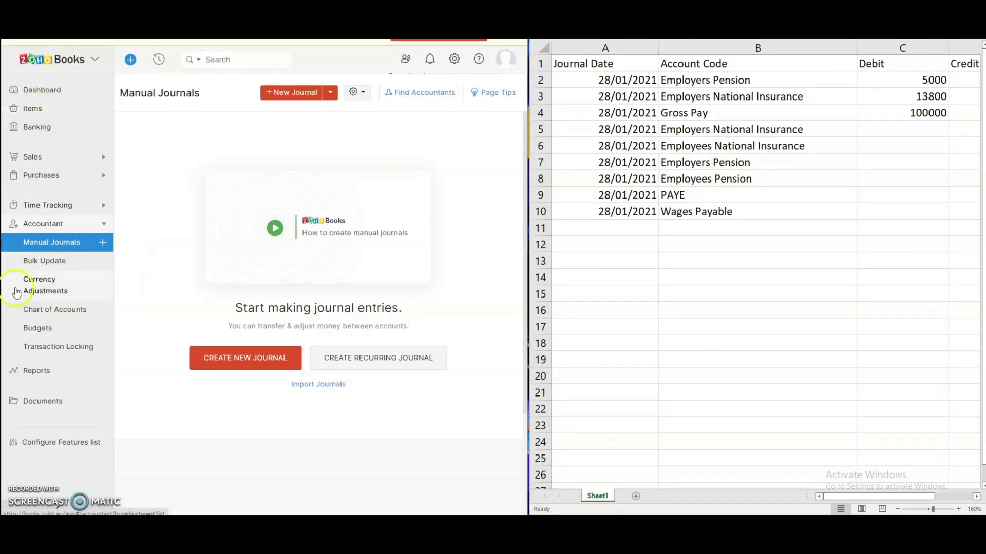
Open the chart of accounts in Zoho Books and search it for "salar".
left_click(57, 314)
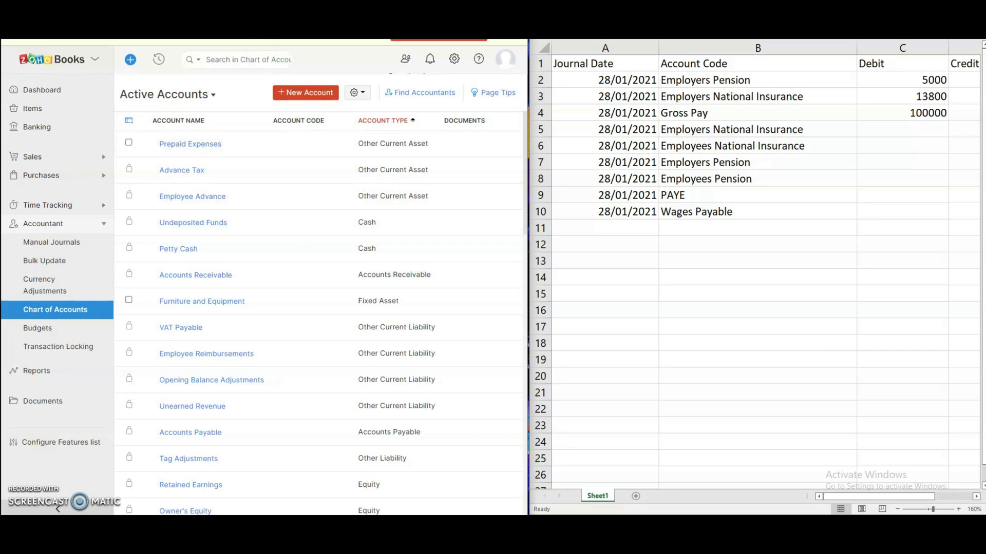
left_click(232, 61)
type("salr")
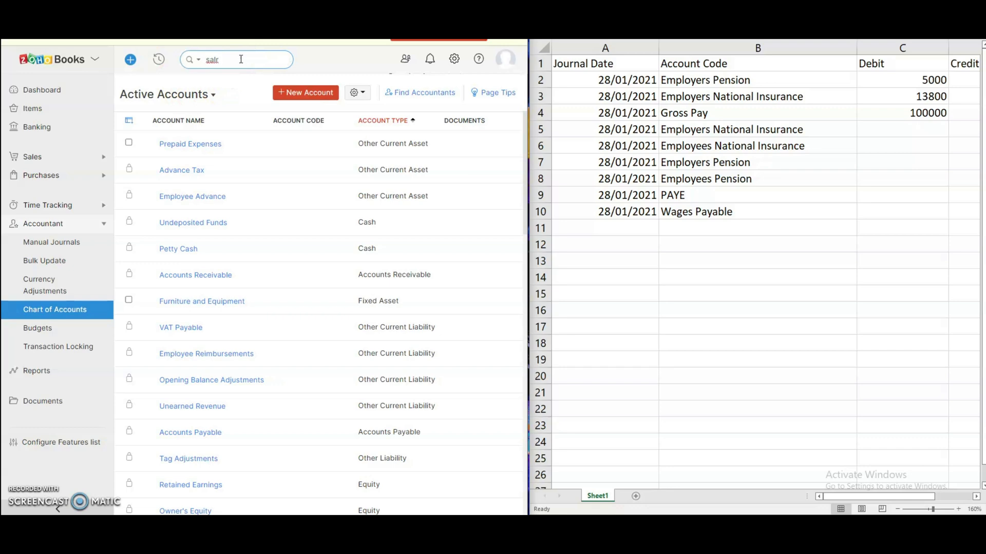
key("Return")
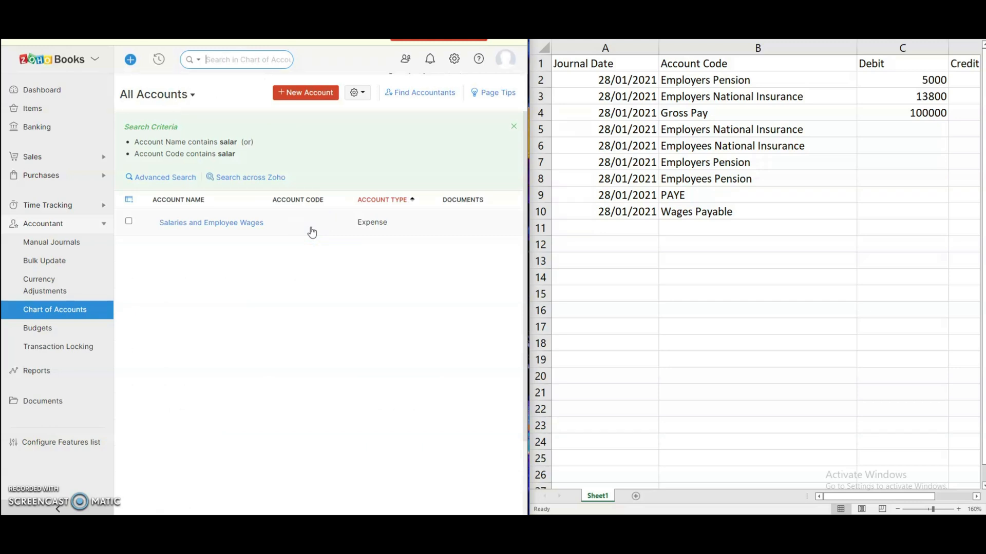
Rename the Salaries and Employee Wages expense account to Gross Pay and save it.
left_click(216, 232)
left_click(405, 96)
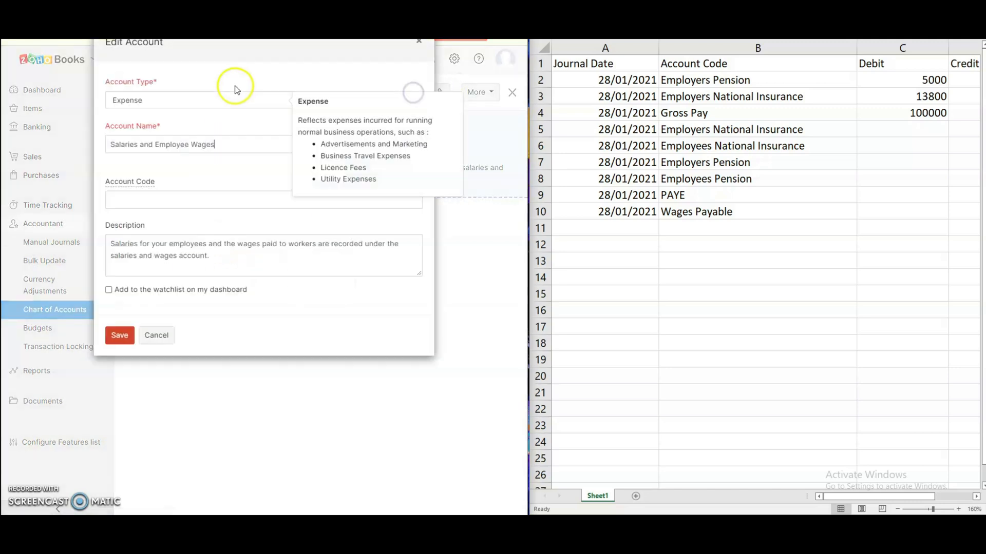
triple_click(173, 146)
type("Gross Pay")
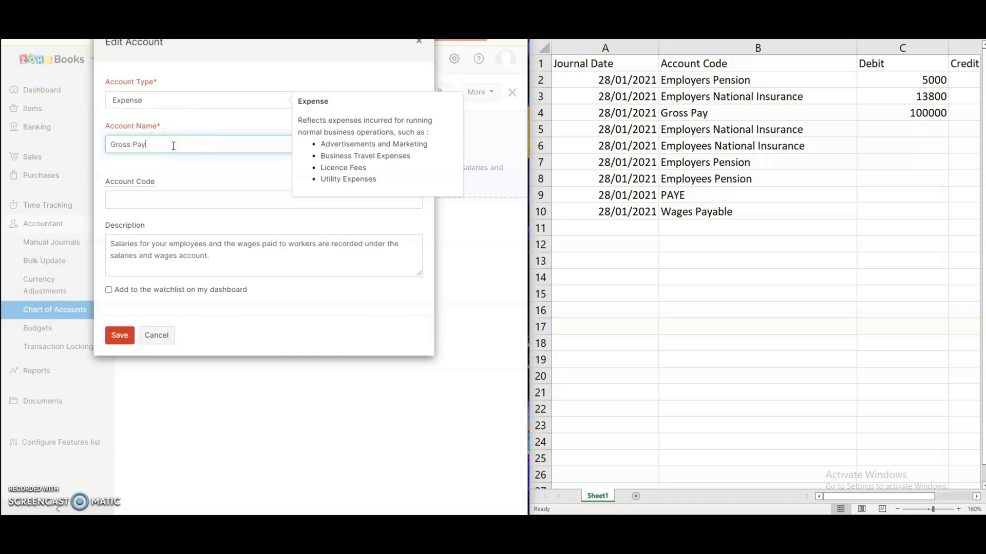
left_click(115, 339)
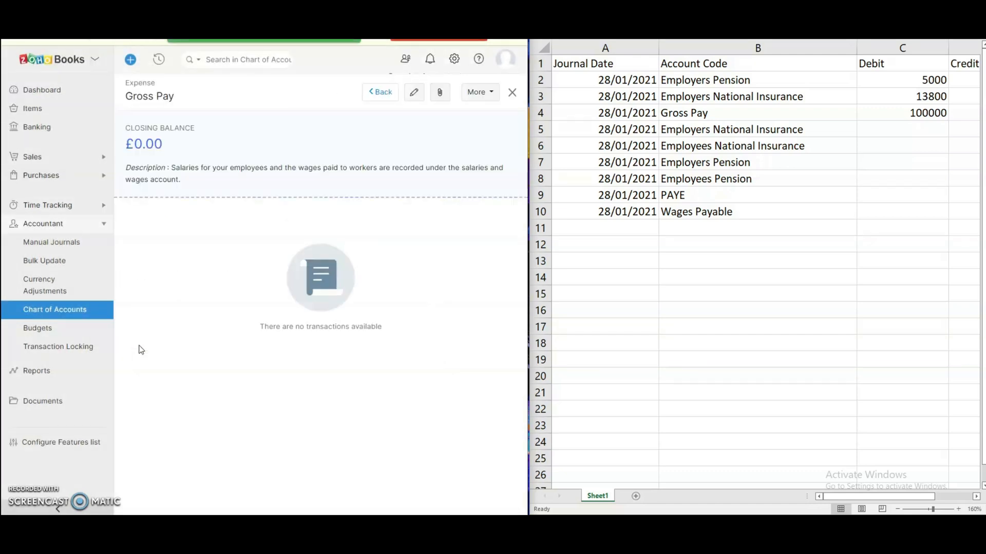
Return to the chart of accounts and search it for "employer".
left_click(47, 310)
left_click(237, 61)
type("employer")
key("Return")
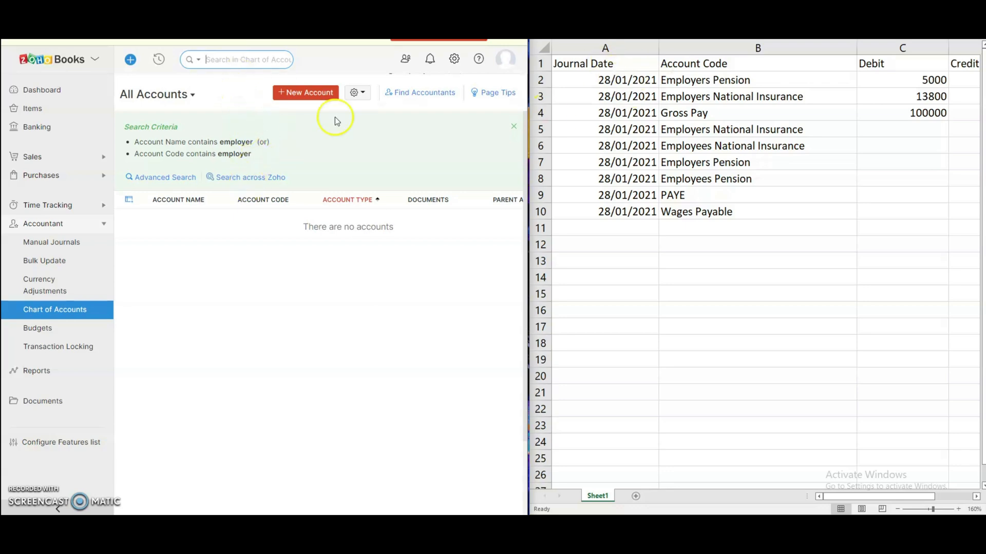
Create and save an Expense account named Employers Pension, copying the name from cell B2 of the spreadsheet.
left_click(313, 94)
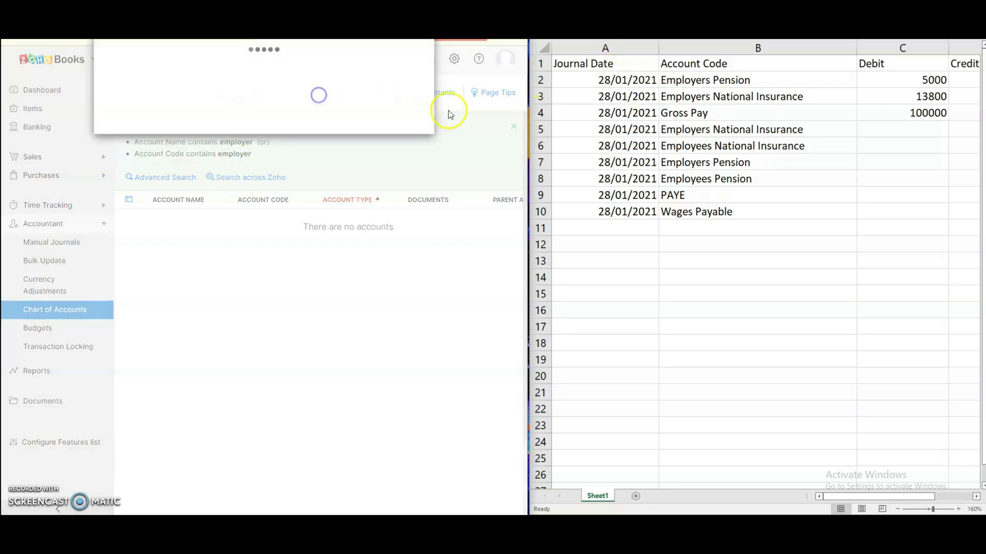
left_click(807, 128)
left_click(713, 81)
key("ctrl+c")
left_click(208, 144)
key("ctrl+v")
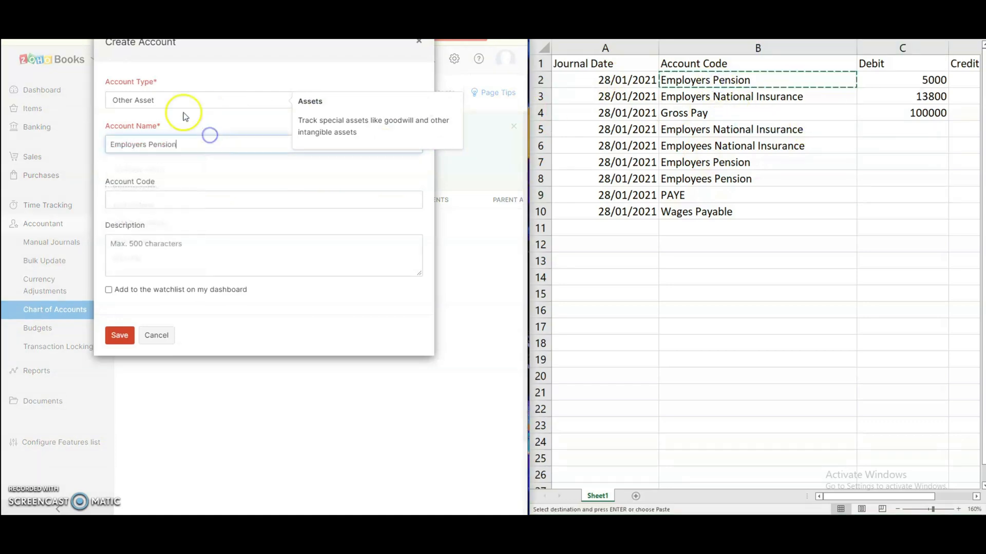
left_click(162, 98)
scroll(184, 192, "down", 5)
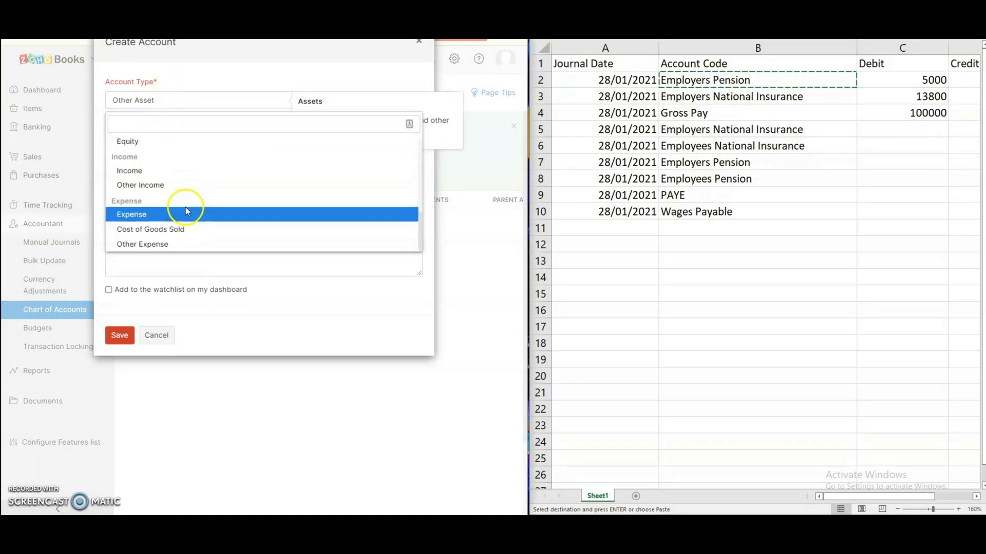
left_click(186, 210)
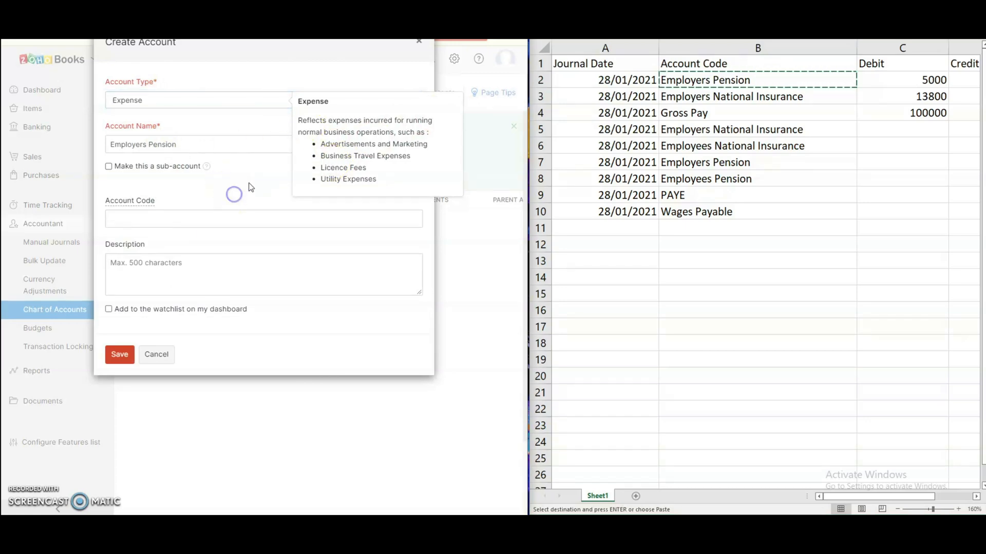
left_click(120, 355)
Create and save an Expense account named Employers National Insurance, copying the name from cell B3 of the spreadsheet.
left_click(741, 96)
key("ctrl+c")
left_click(305, 93)
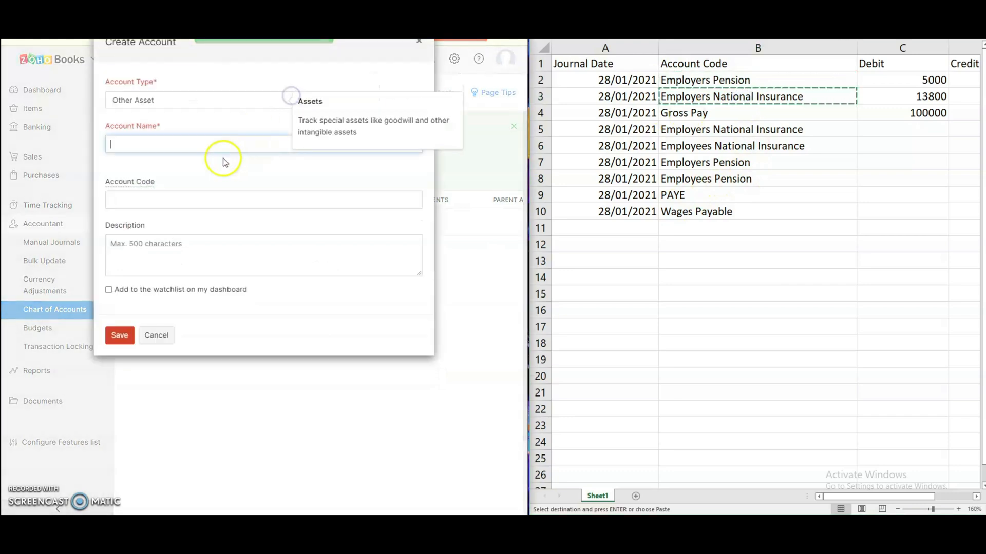
key("ctrl+v")
left_click(162, 101)
scroll(169, 206, "down", 5)
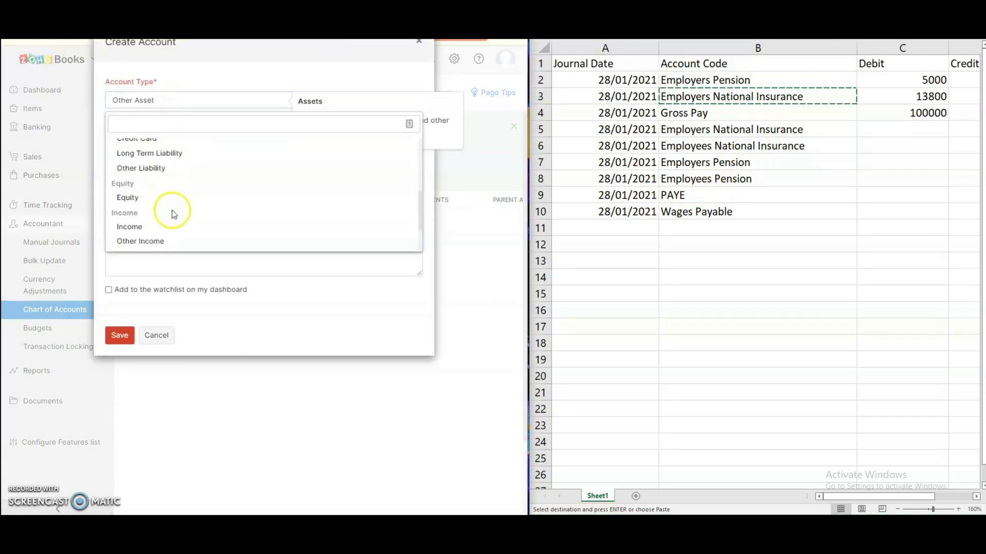
left_click(170, 213)
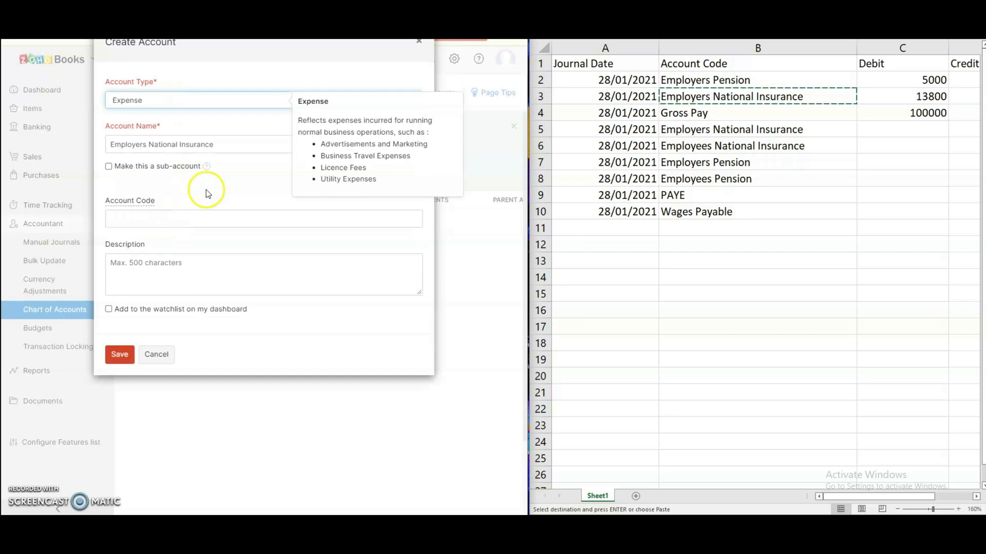
left_click(118, 360)
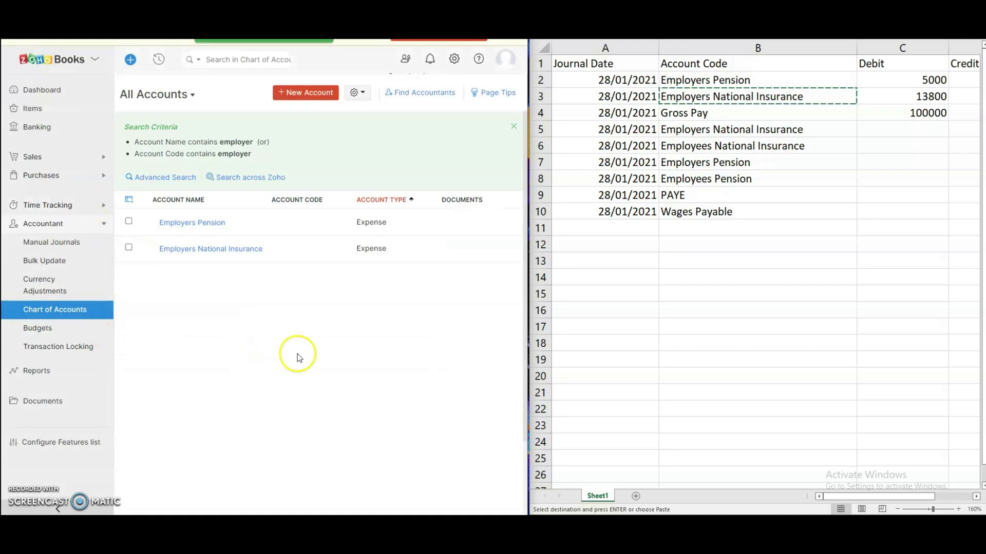
Copy PAYE from cell B9 of the spreadsheet and search the chart of accounts for it.
left_click(768, 190)
left_click(684, 196)
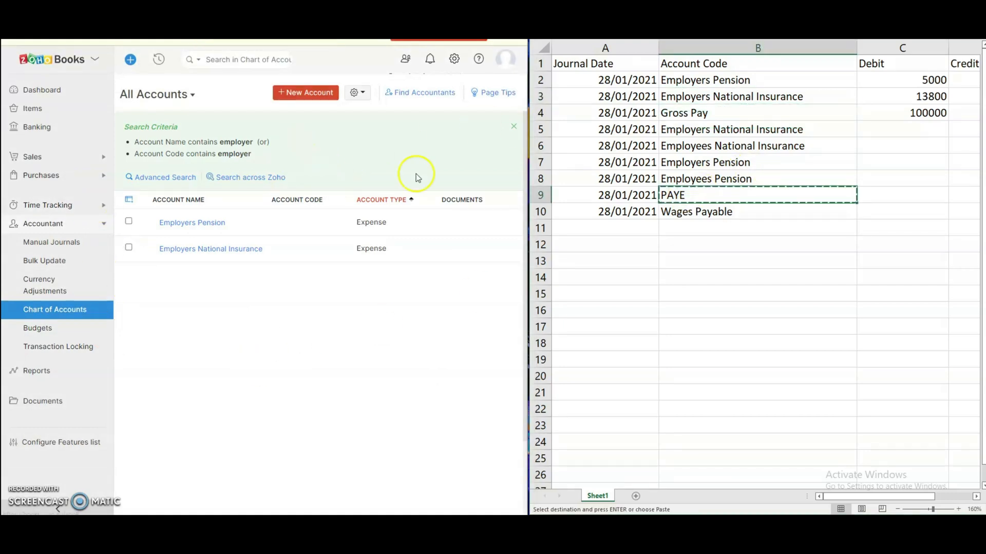
left_click(224, 60)
key("ctrl+v")
key("Return")
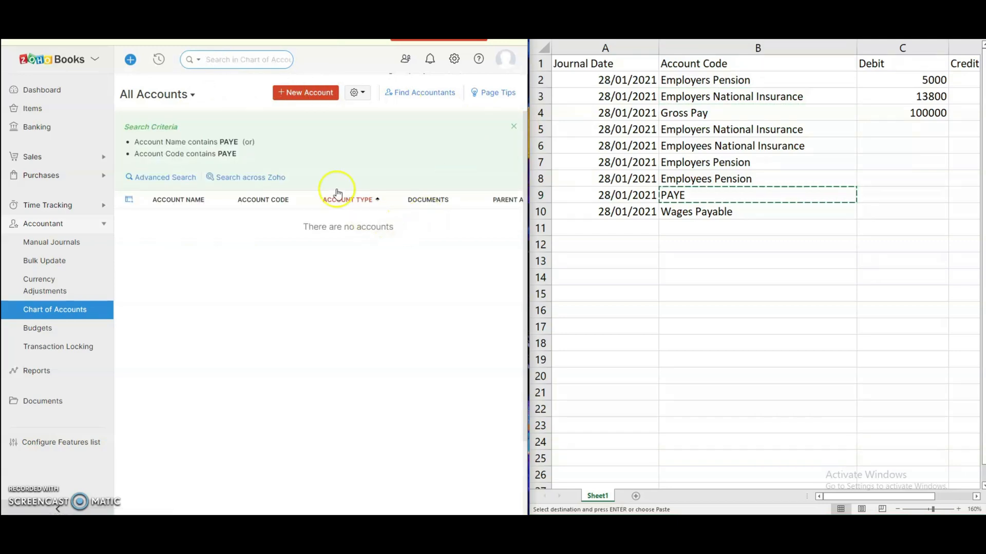
Clear the account search and look through the full list of accounts for one suitable for PAYE.
left_click(513, 126)
scroll(329, 226, "down", 10)
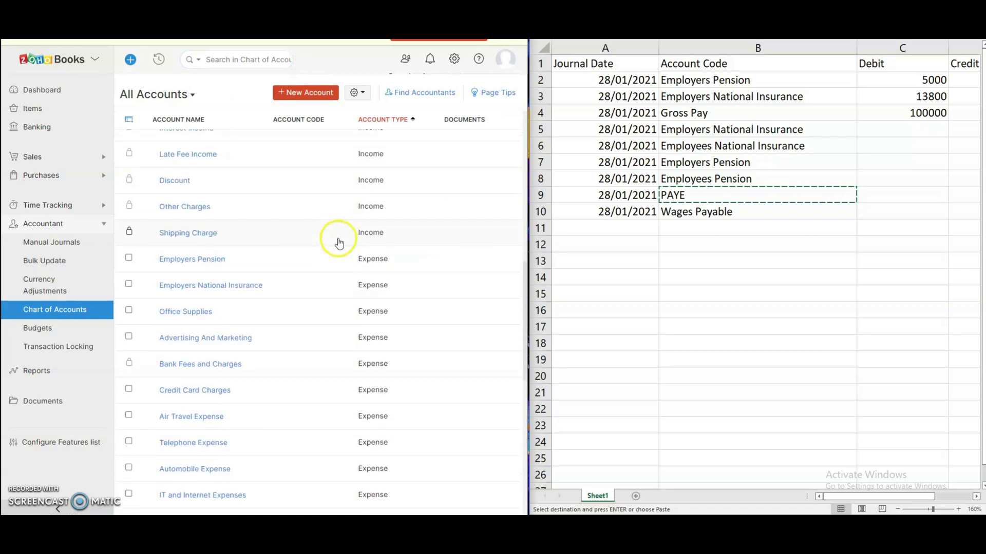
scroll(339, 243, "up", 7)
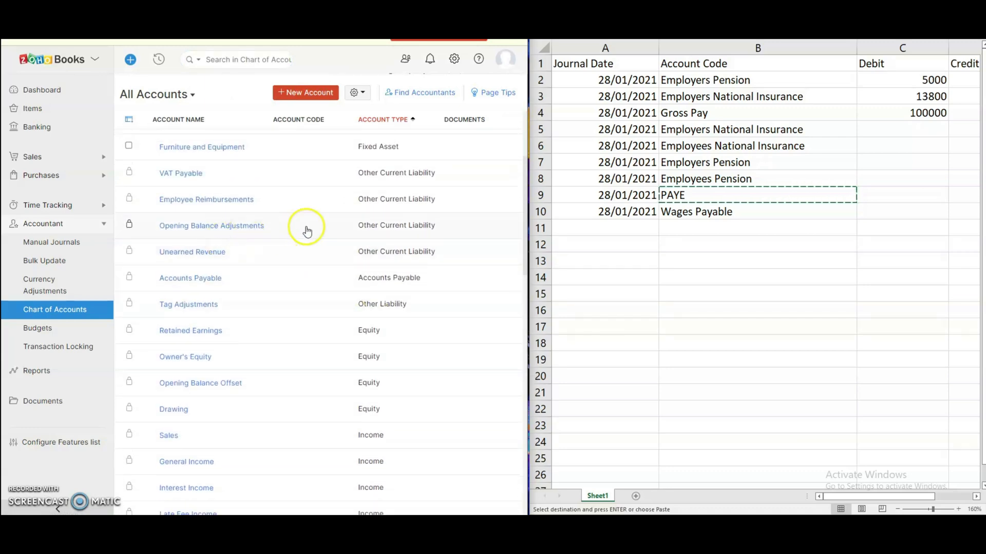
scroll(306, 231, "up", 1)
scroll(381, 282, "down", 7)
scroll(379, 272, "down", 5)
scroll(378, 267, "up", 10)
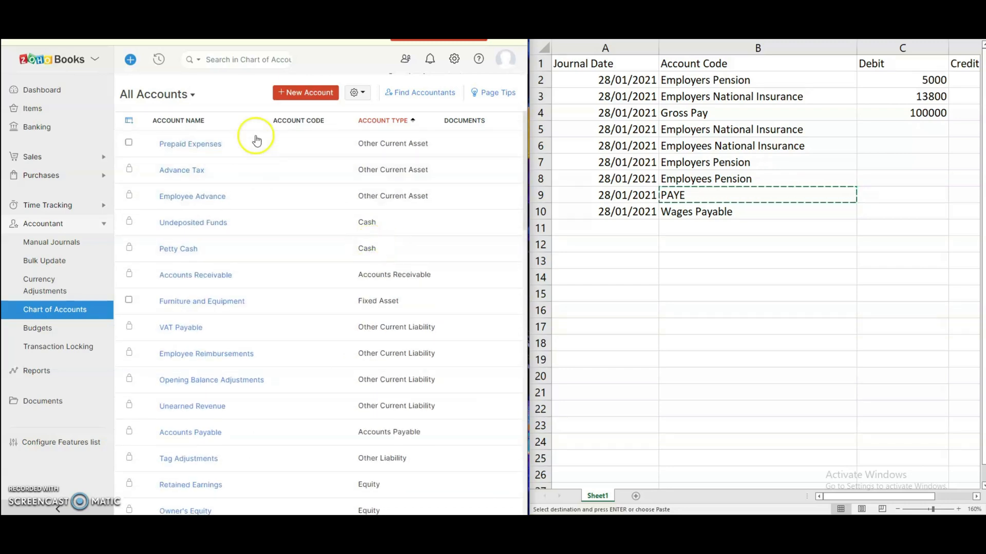
Open a new account form and look through the available account types for a liability type.
left_click(293, 94)
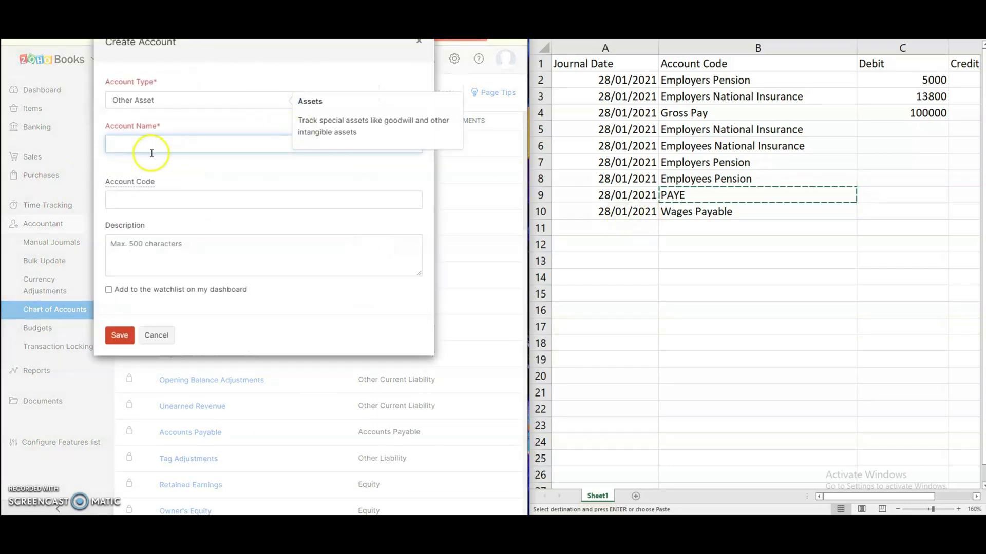
left_click(180, 101)
scroll(205, 242, "down", 6)
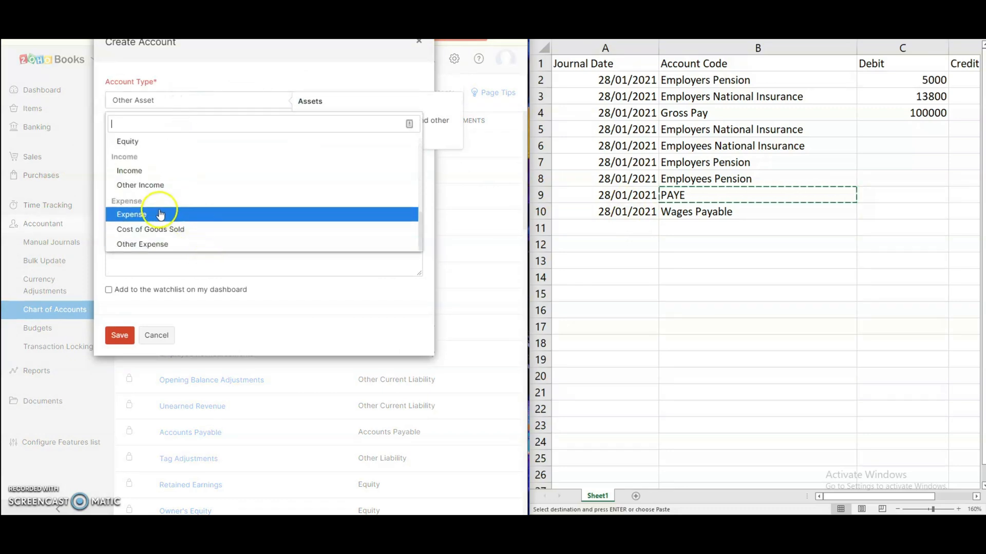
scroll(173, 190, "up", 3)
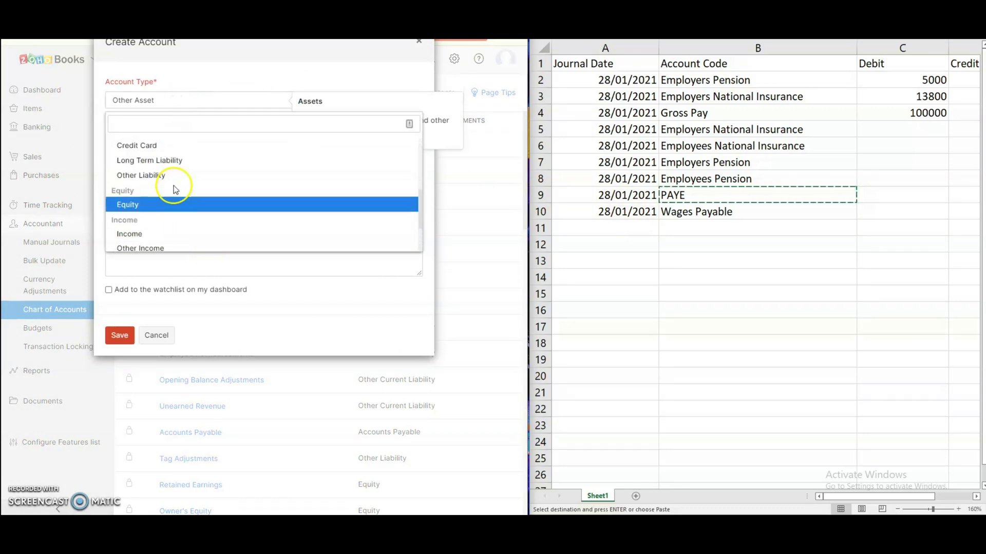
scroll(174, 190, "up", 2)
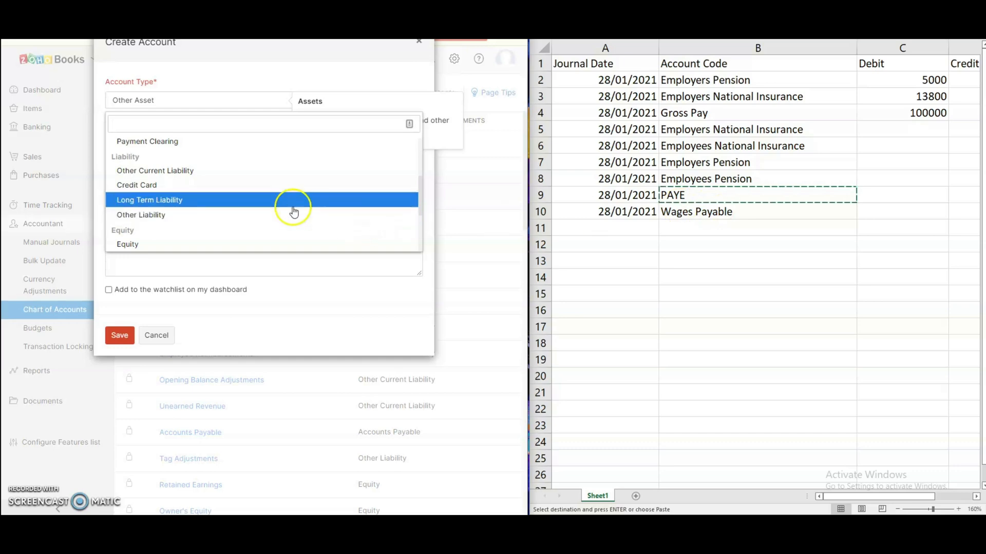
Change the PAYE entry in cell B9 of the spreadsheet to PAYE Payable.
left_click(750, 196)
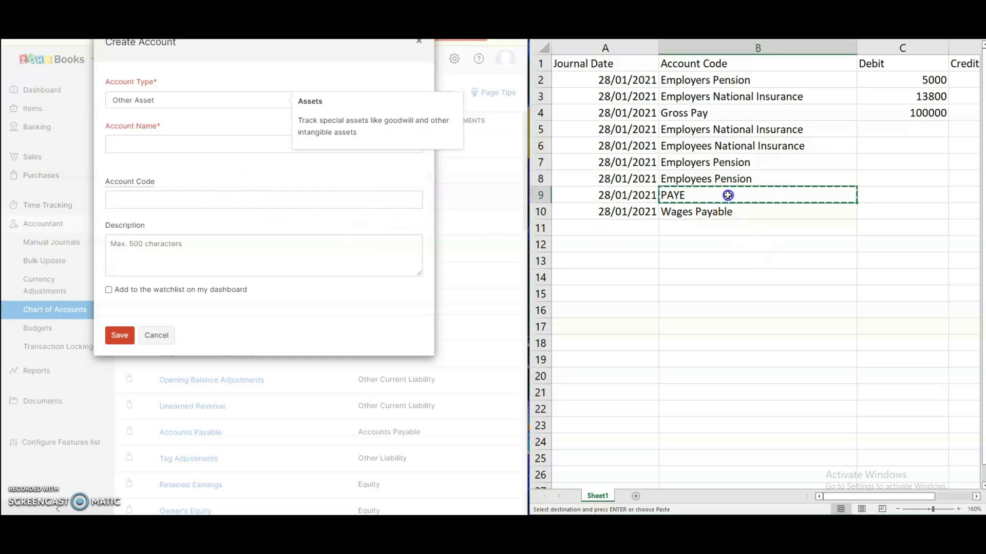
double_click(728, 195)
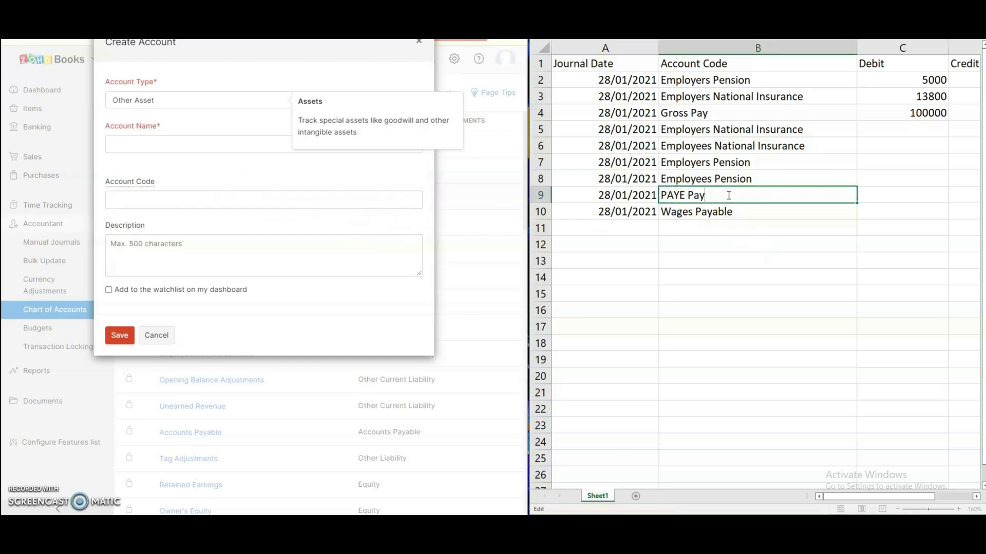
type("Payable")
key("Return")
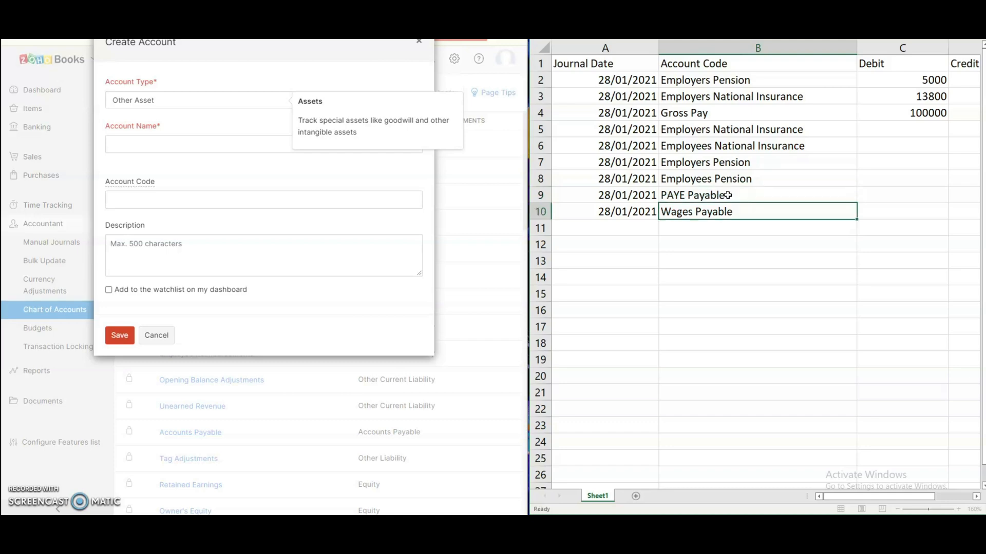
Create and save an Other Current Liability account named PAYE Payable, copying the name from cell B9 of the spreadsheet.
left_click(724, 193)
key("ctrl+c")
left_click(214, 191)
left_click(209, 146)
key("ctrl+v")
left_click(176, 103)
scroll(169, 199, "down", 1)
scroll(169, 200, "down", 2)
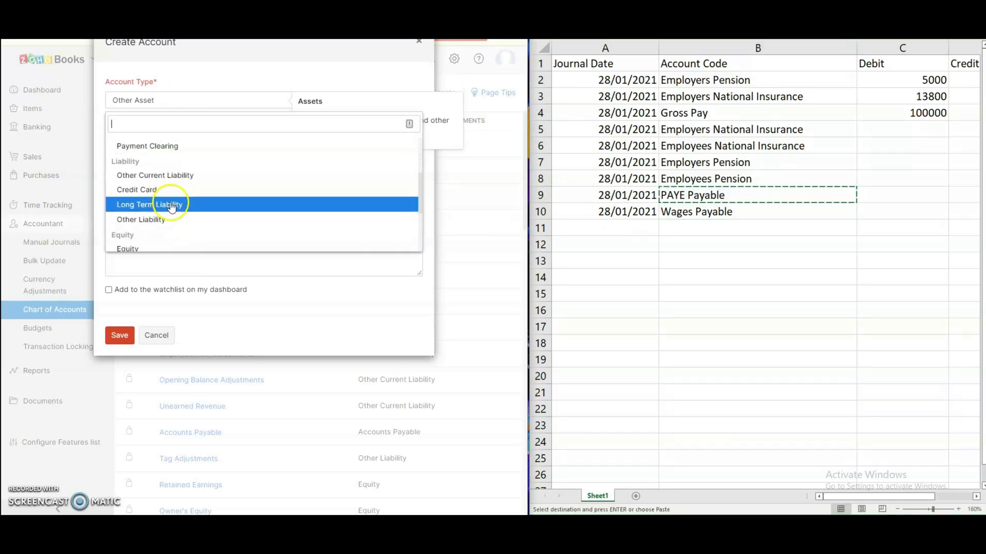
left_click(186, 181)
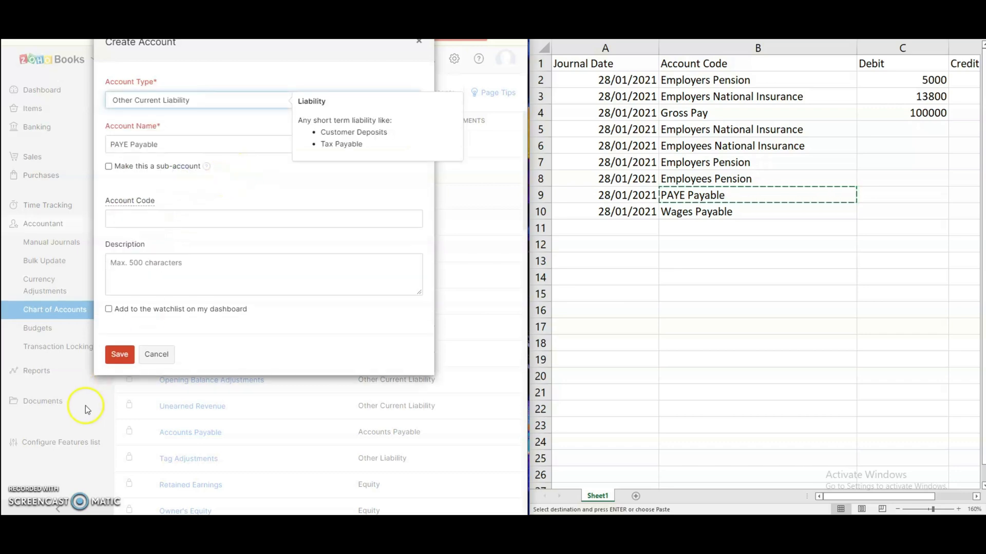
left_click(120, 354)
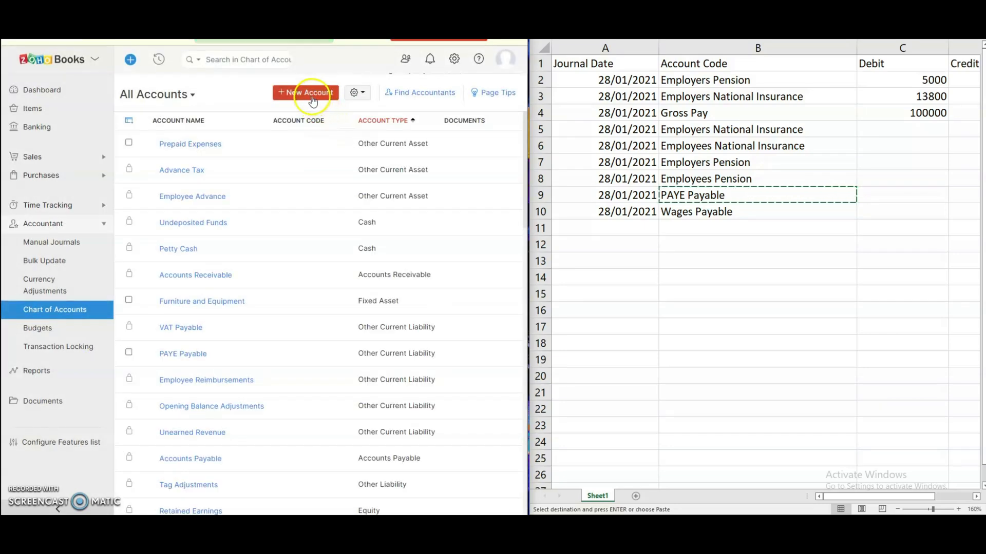
Fill the Employers Pension and Employers National Insurance cells B2, B3, B5 and B7 of the spreadsheet with light orange.
left_click(735, 171)
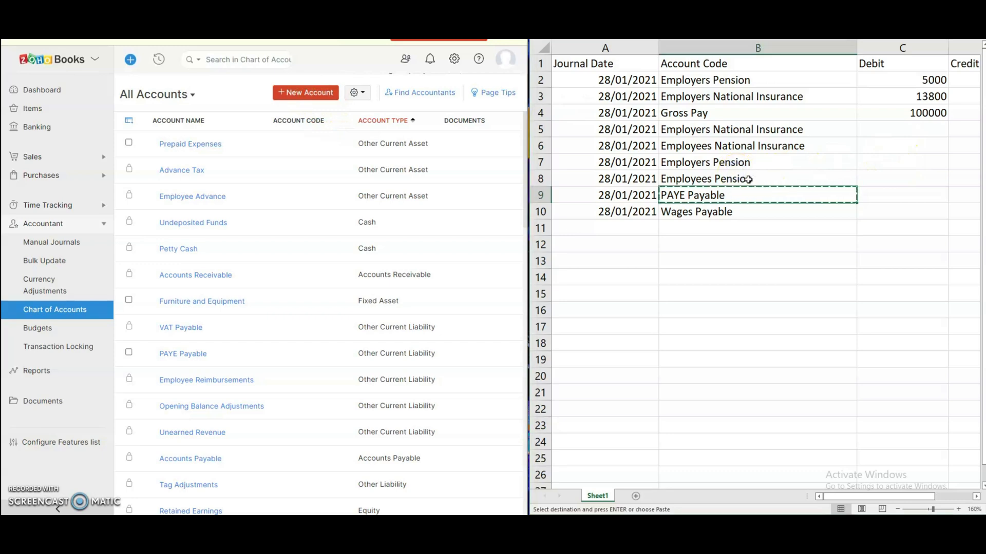
left_click_drag(748, 180, 755, 154)
left_click_drag(745, 129, 746, 139)
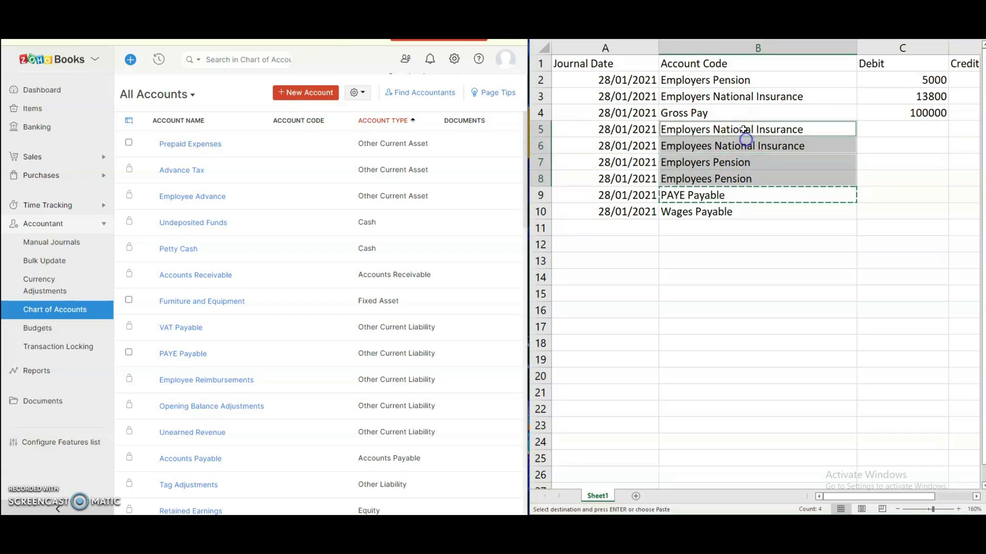
left_click(720, 160)
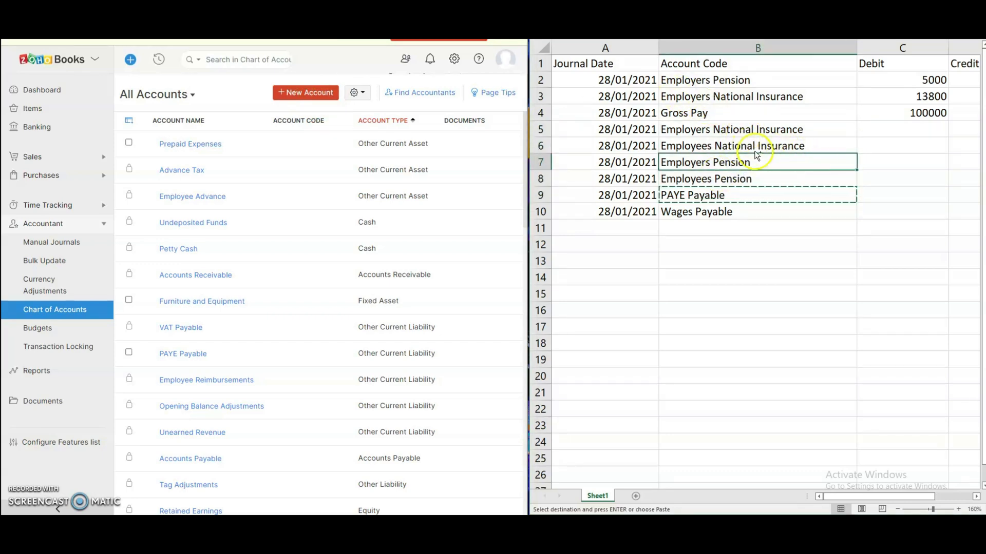
left_click(715, 130, "ctrl")
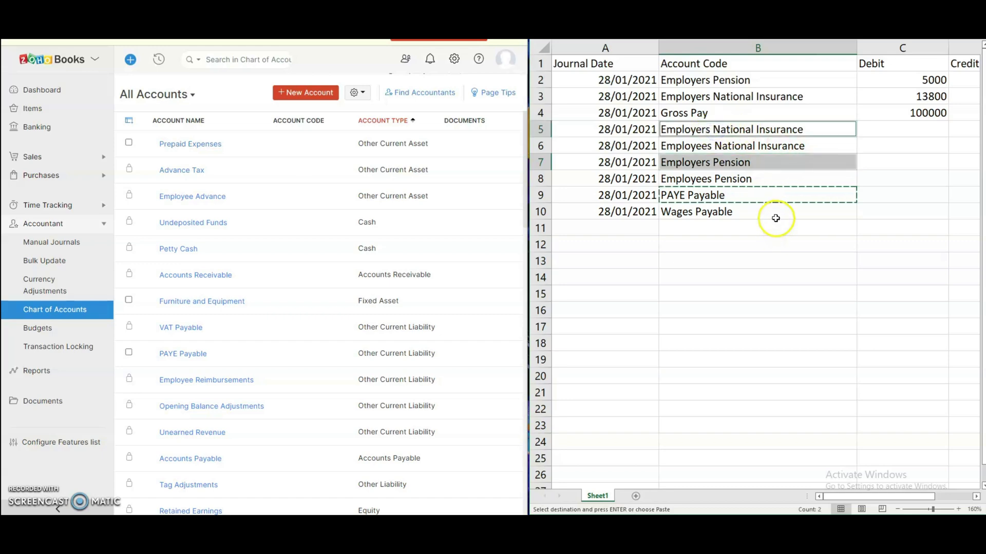
left_click(729, 97, "ctrl")
left_click(732, 79, "ctrl")
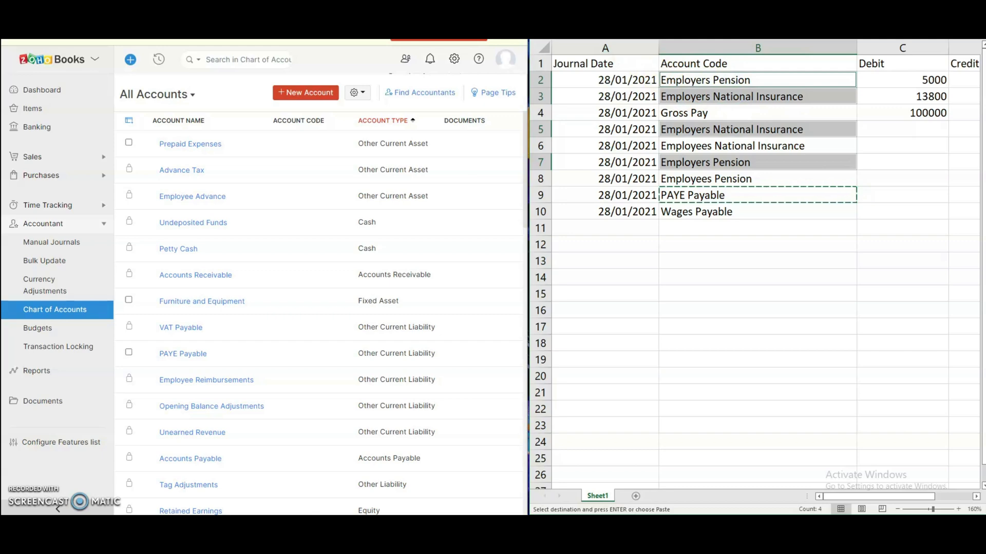
left_click(569, 10)
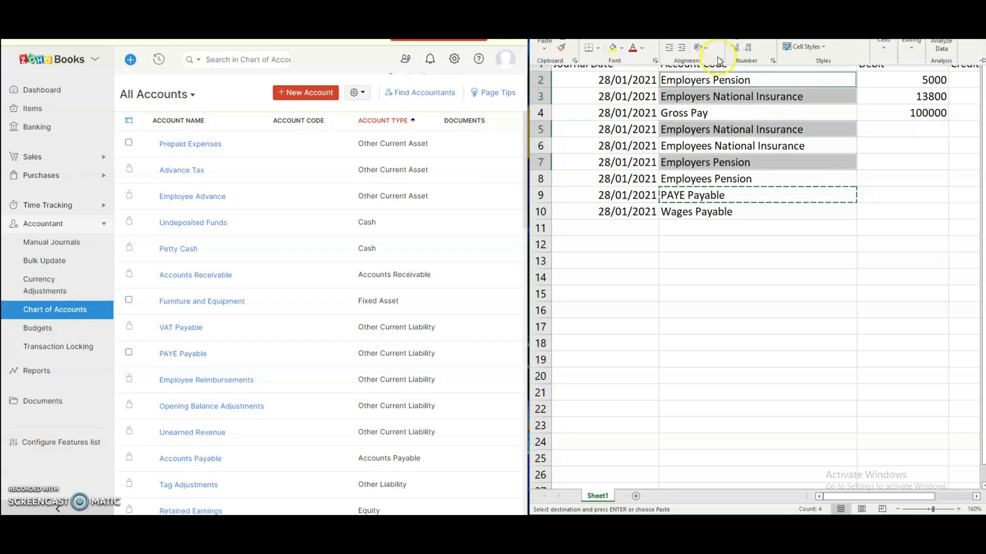
left_click(622, 47)
left_click(661, 89)
left_click(740, 136)
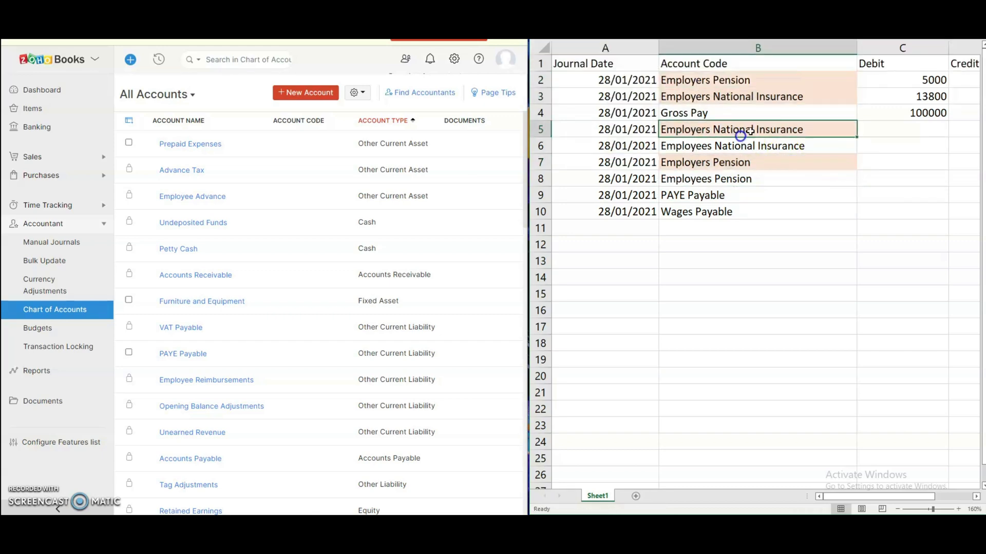
Fill the PAYE Payable cell B9 with the same light orange.
left_click(697, 214)
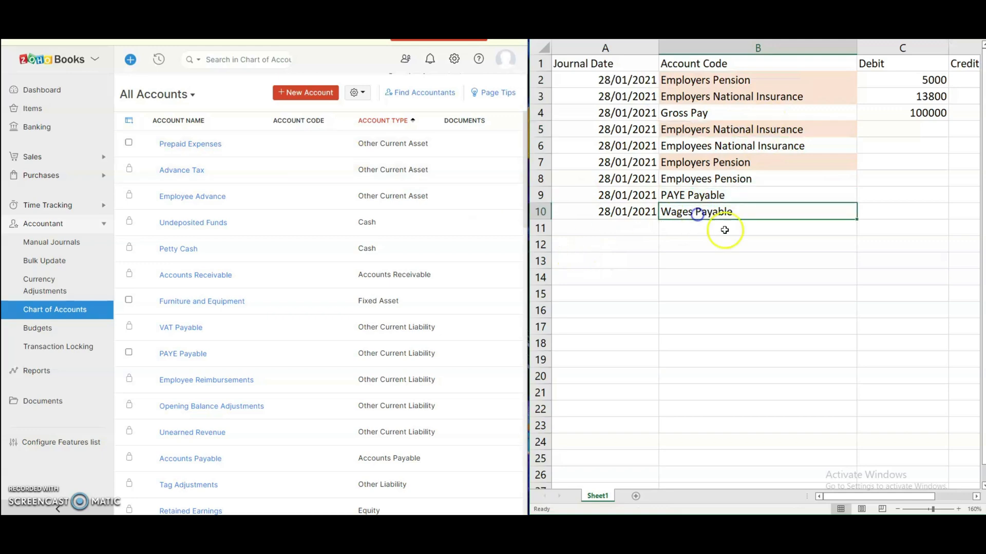
left_click(715, 198)
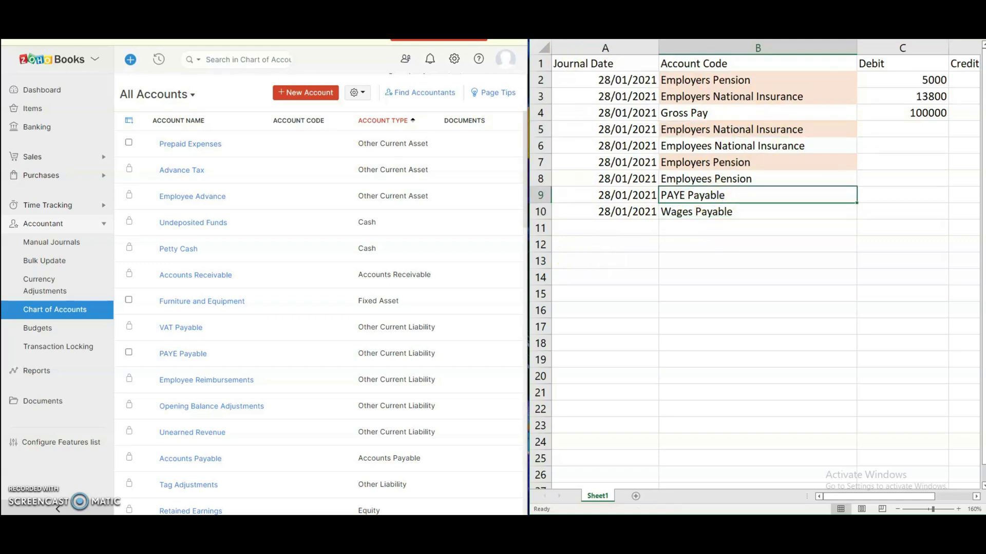
left_click(571, 39)
left_click(611, 48)
Create and save an Other Current Liability account named Wages Payable, copying the name from cell B10 of the spreadsheet.
left_click(701, 213)
left_click(702, 212)
key("ctrl+c")
left_click(328, 97)
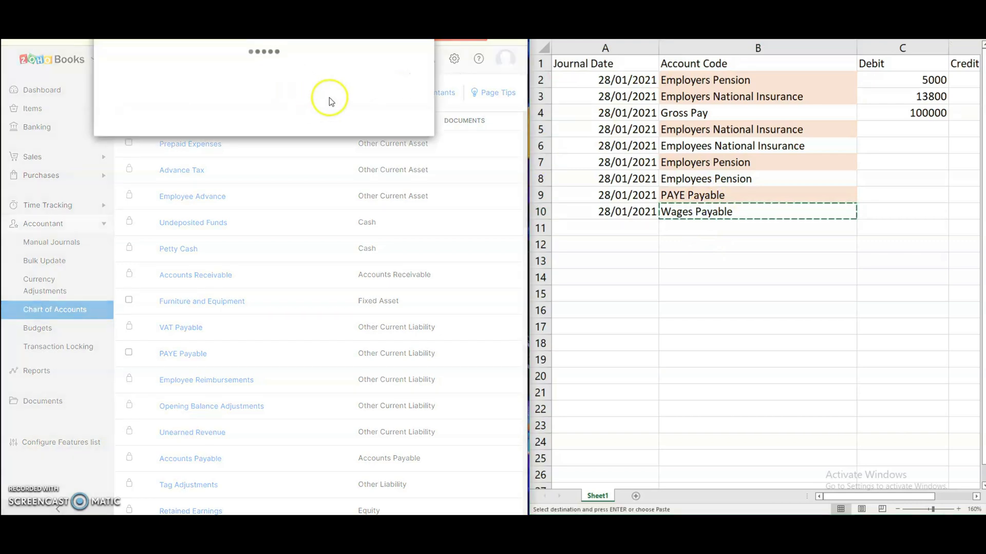
left_click(146, 143)
key("ctrl+v")
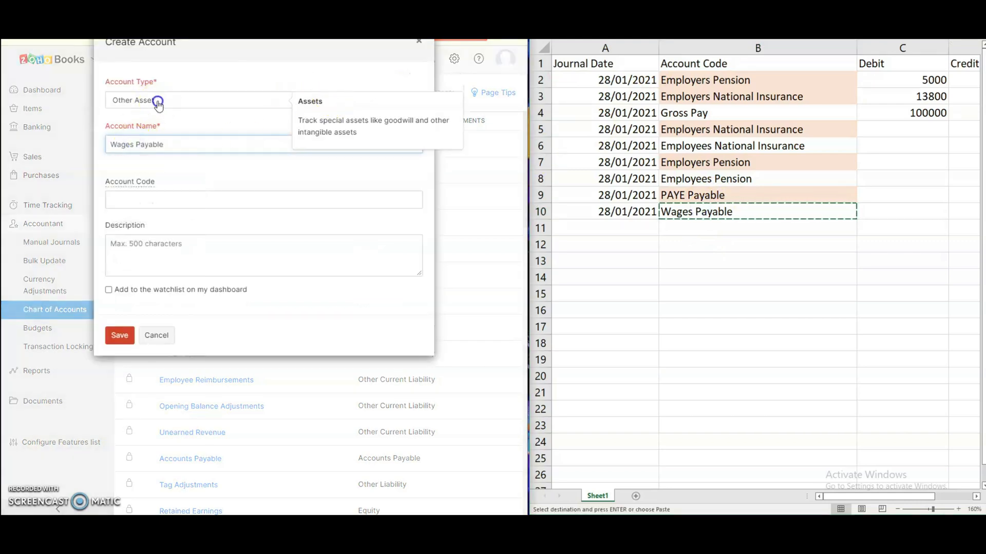
left_click(158, 102)
scroll(226, 239, "down", 6)
scroll(192, 199, "up", 2)
scroll(190, 201, "up", 2)
left_click(169, 169)
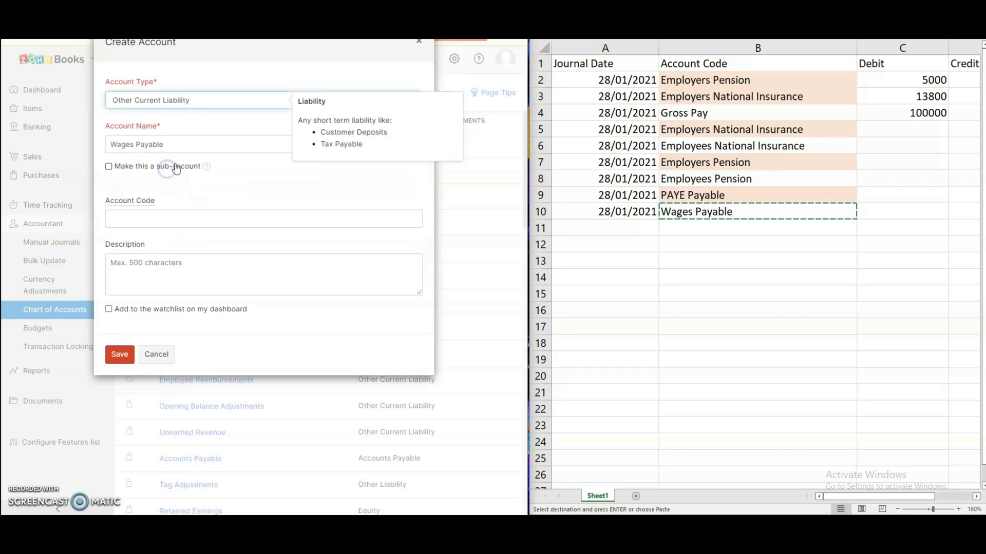
left_click(114, 363)
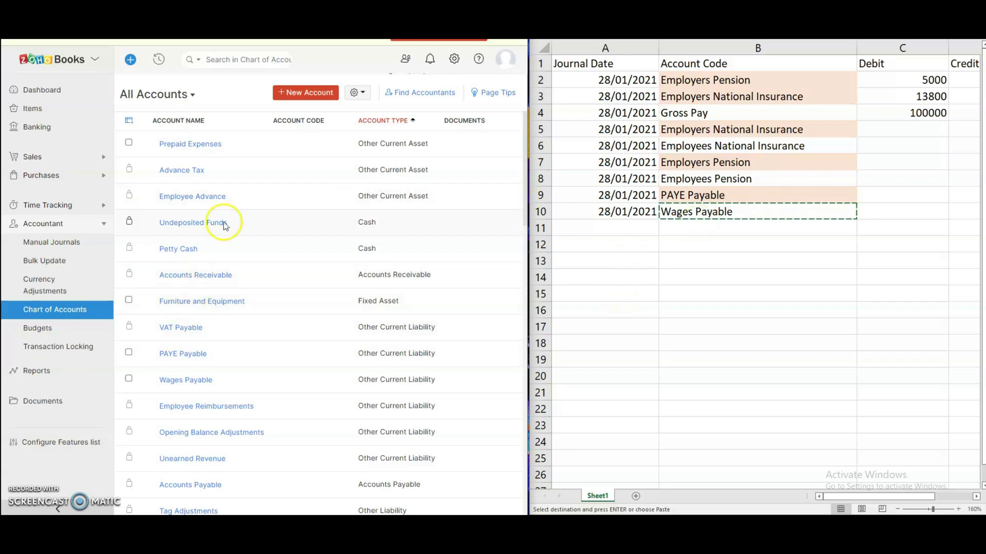
Open the manual journals page in Zoho Books and autofit spreadsheet columns A to D to their contents.
left_click(40, 246)
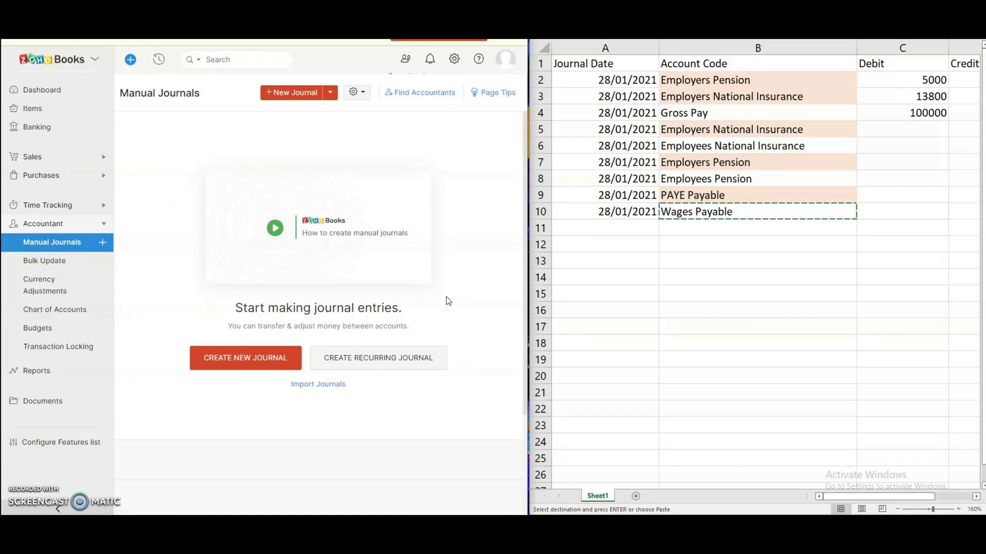
left_click_drag(290, 384, 356, 386)
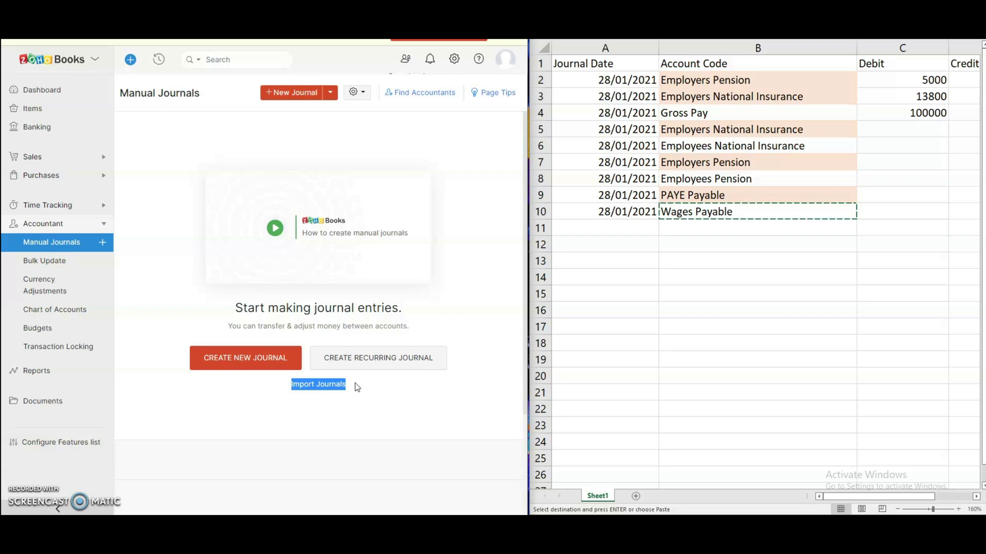
left_click_drag(589, 49, 951, 65)
double_click(659, 48)
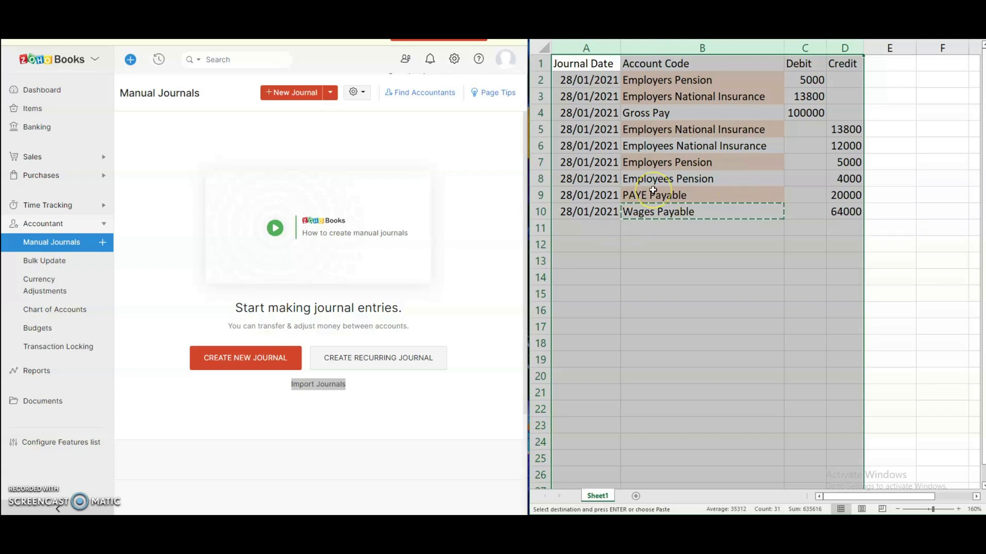
Start a new manual journal and try to fill its date with the date copied from cell A2.
left_click(267, 361)
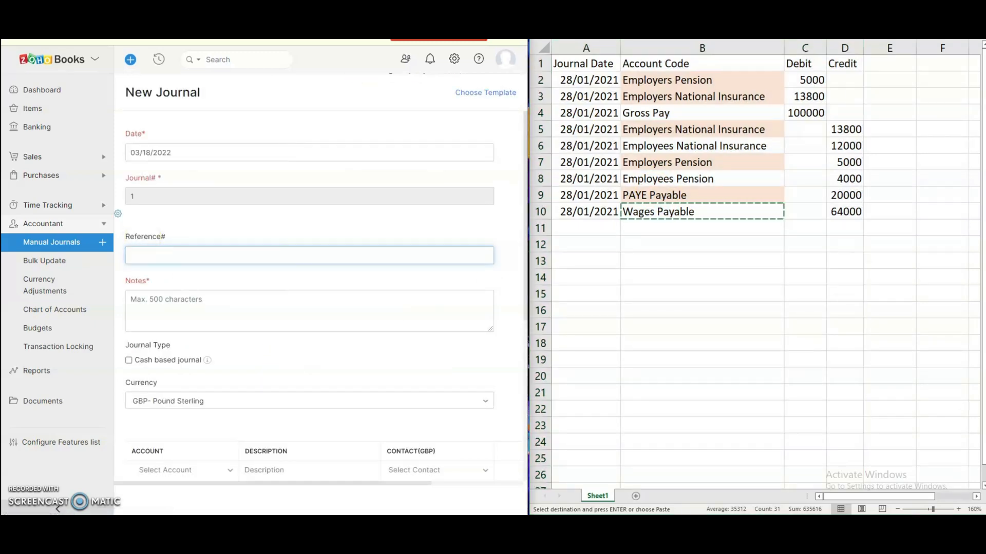
left_click(565, 150)
left_click(579, 102)
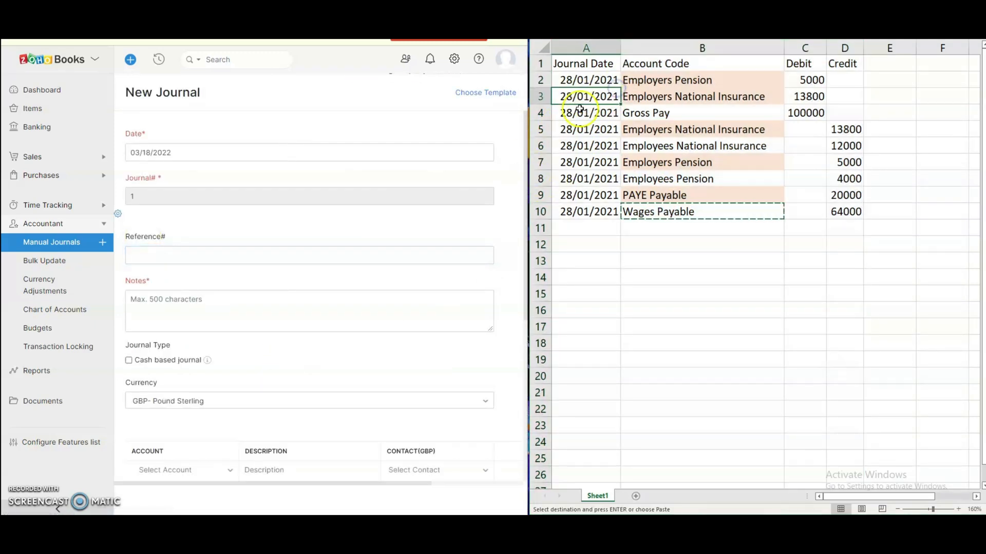
left_click(579, 79)
key("ctrl+c")
left_click(207, 153)
key("ctrl+v")
left_click(264, 141)
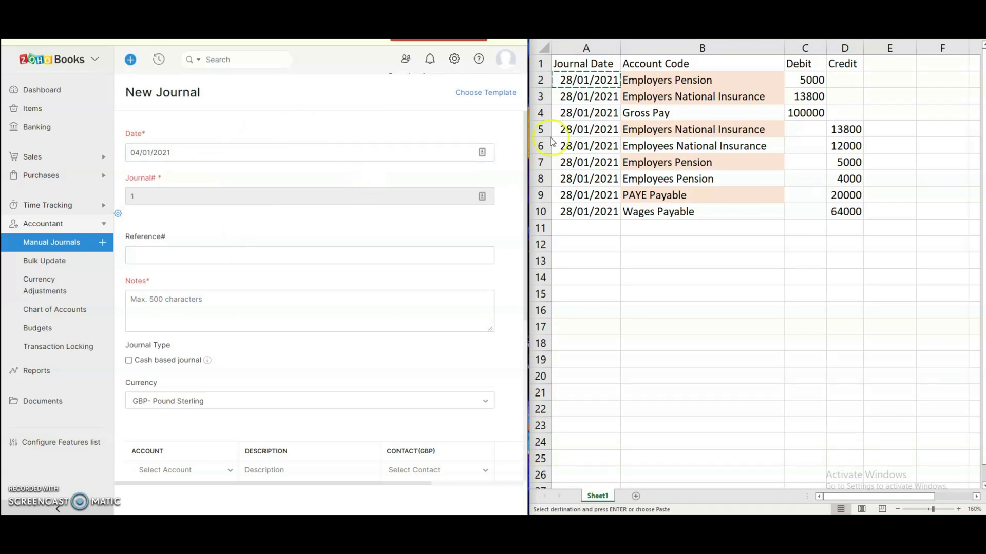
Set the new journal's date to 28/01/2021 from the spreadsheet's journal date.
left_click(588, 104)
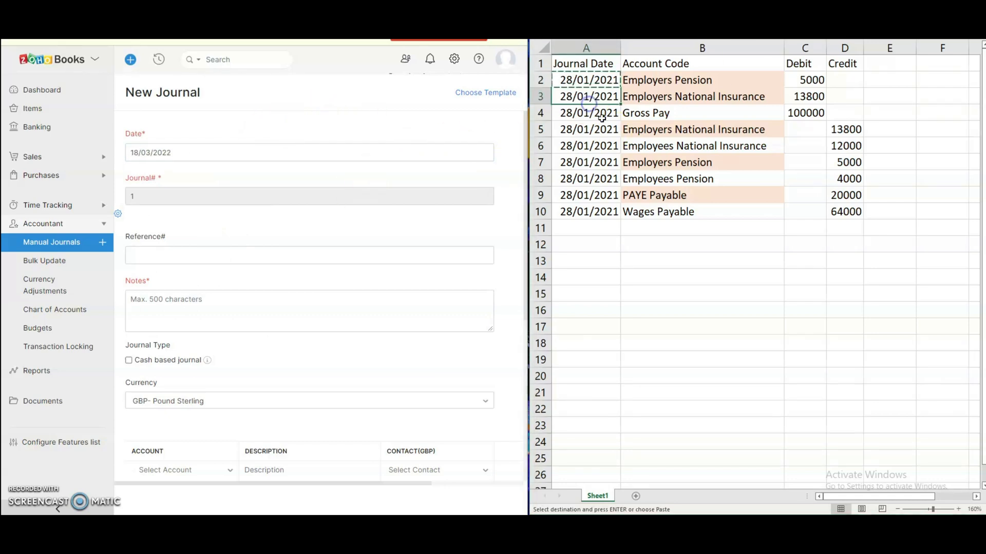
left_click(186, 153)
key("ctrl+v")
left_click(307, 109)
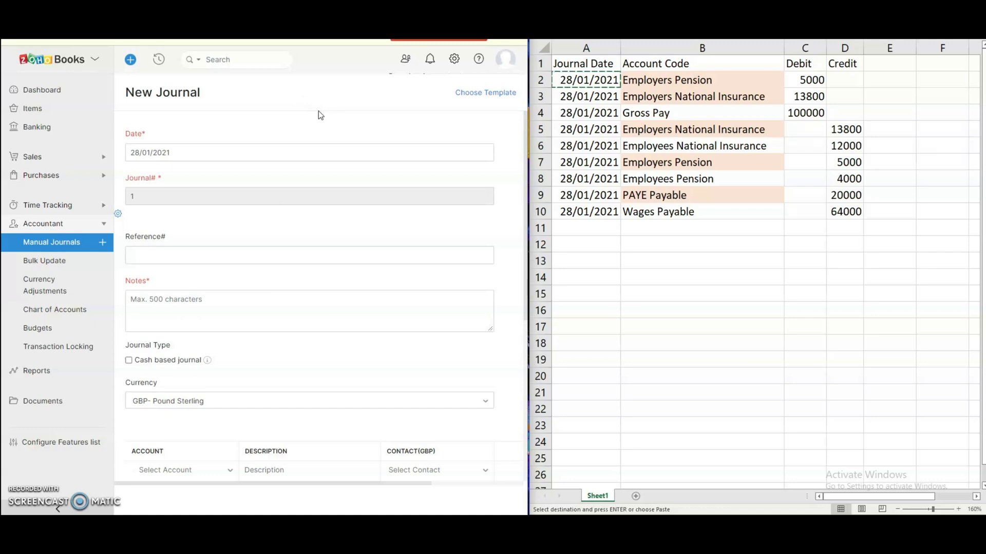
scroll(185, 204, "down", 4)
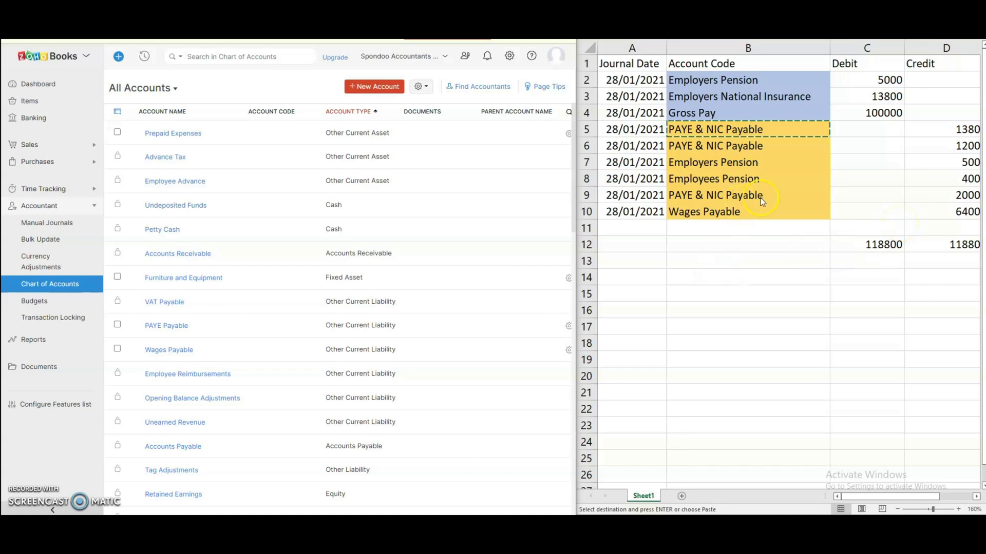
Widen the spreadsheet window so the whole Credit column can be read beside the chart of accounts.
left_click(780, 205)
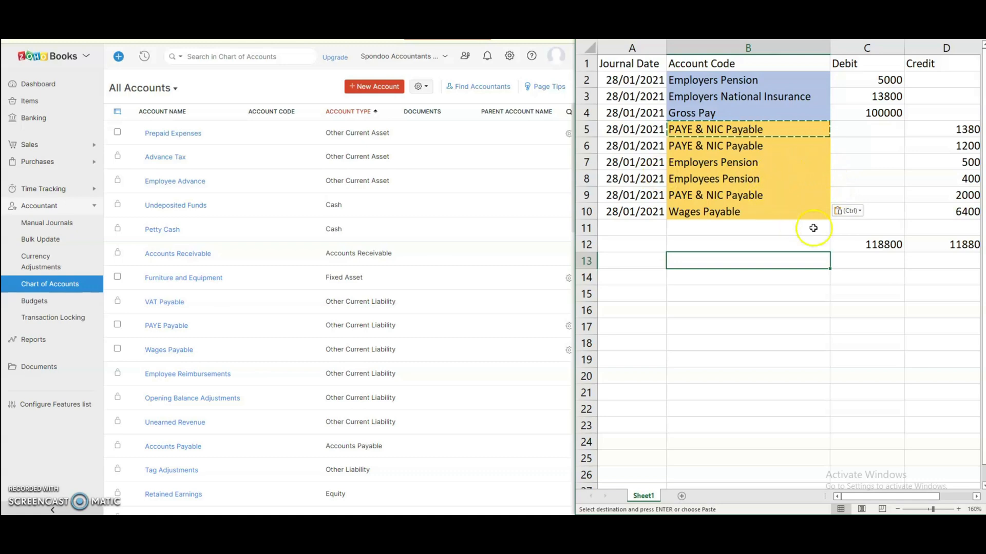
left_click(821, 207)
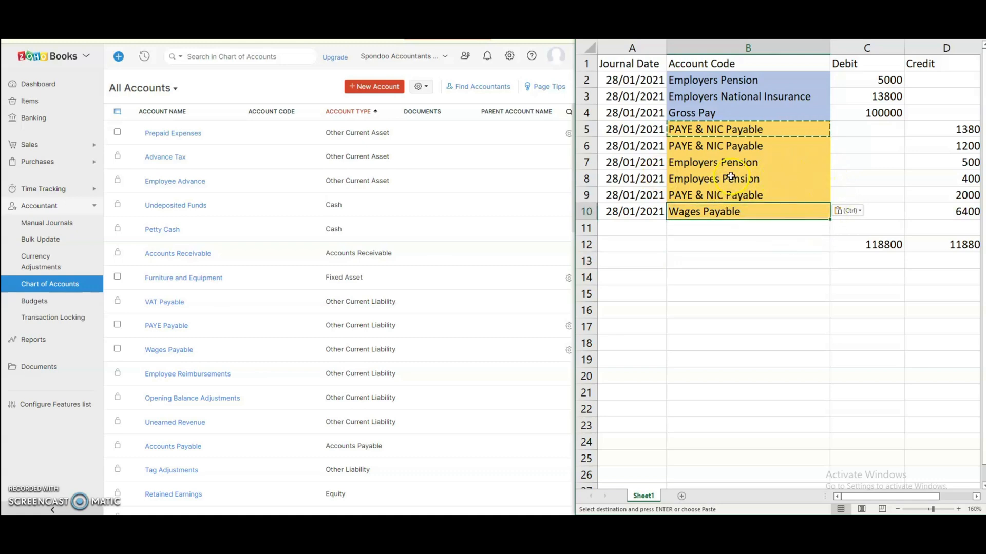
left_click(741, 141)
left_click(776, 178)
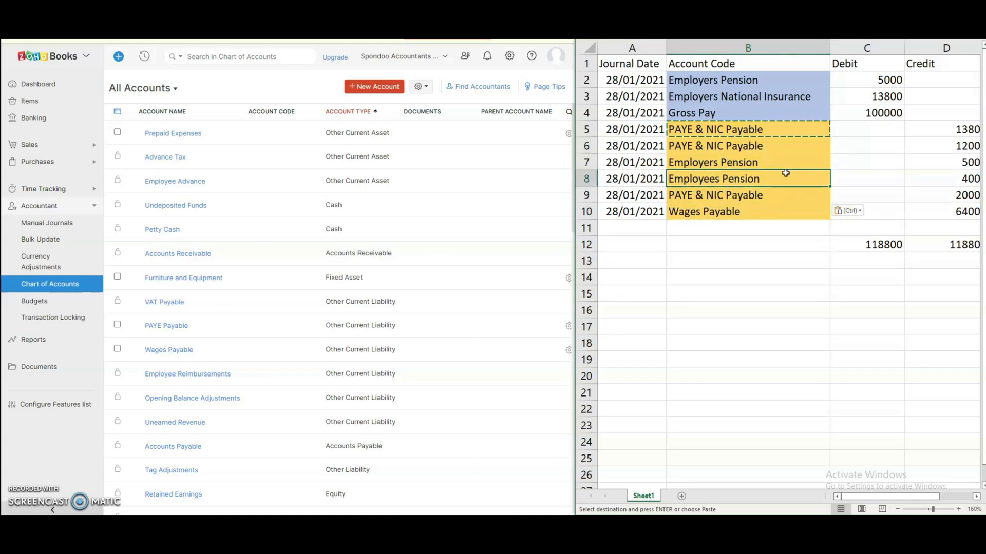
left_click_drag(573, 154, 336, 158)
left_click(502, 162)
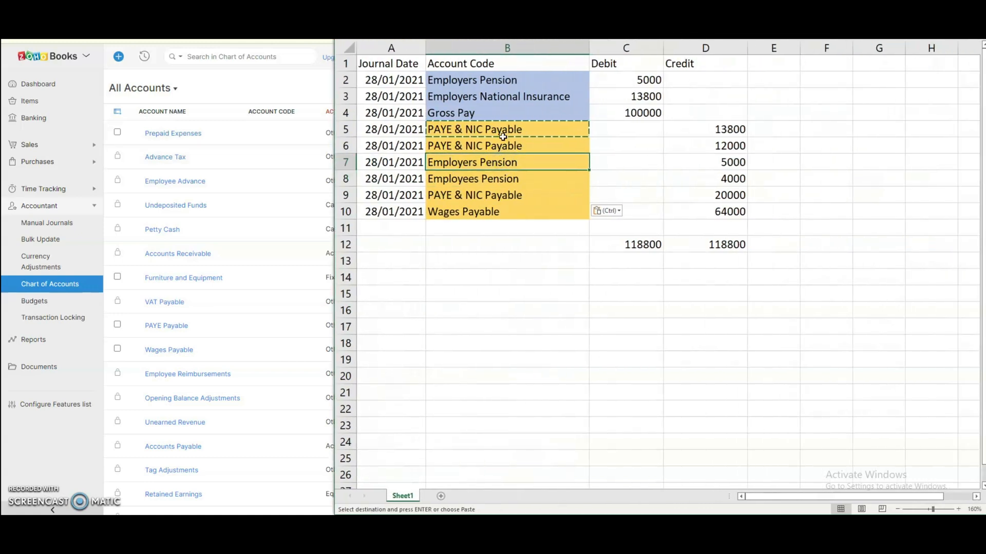
Replace the account code in cell B5 with Employers National Insurance copied from cell B3.
left_click(522, 131)
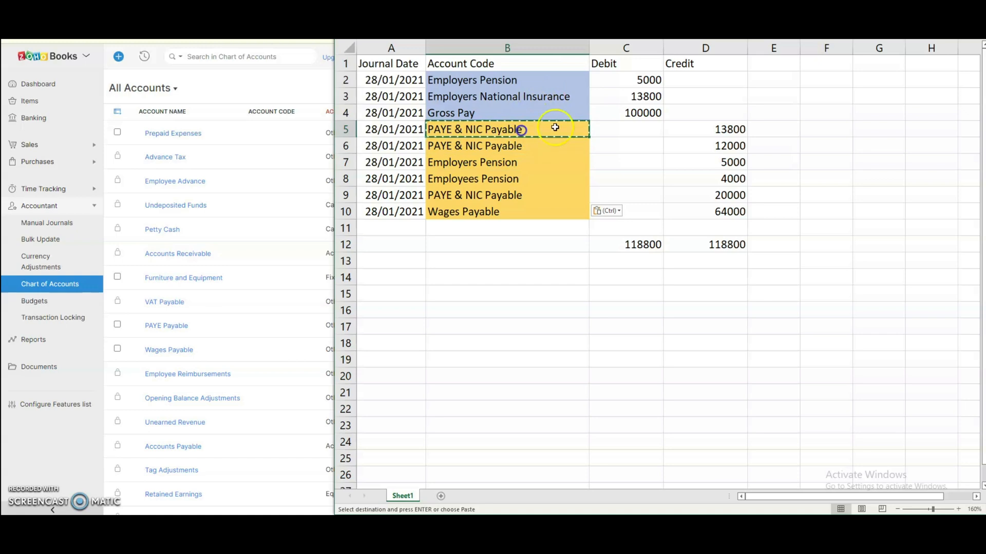
left_click_drag(529, 81, 525, 97)
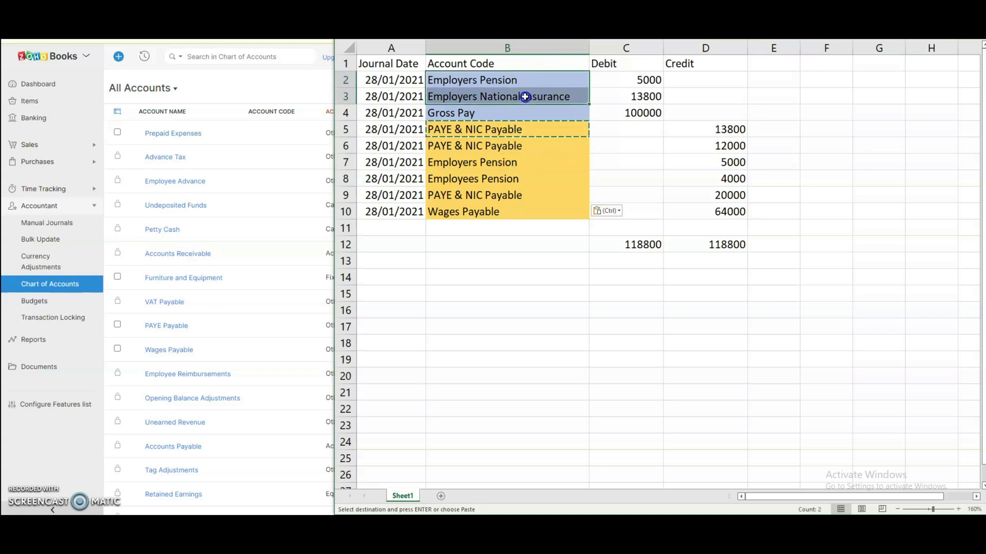
left_click(524, 97)
key("ctrl+c")
left_click(532, 131)
key("ctrl+v")
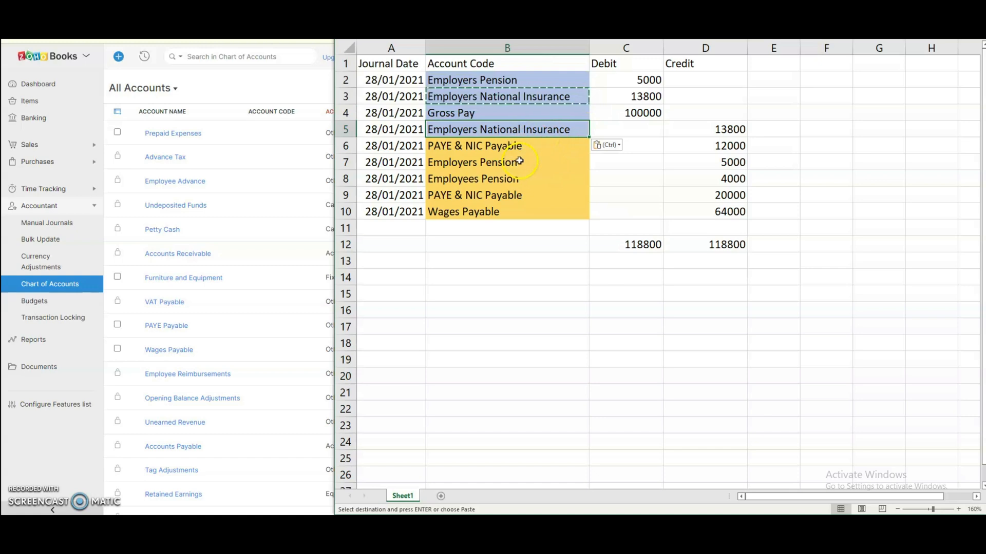
Replace the account code in cell B6 with Employees National Insurance, based on the copied employers entry.
left_click(480, 146)
key("Return")
double_click(476, 147)
key("BackSpace")
key("BackSpace")
type("es")
Change the account code in cell B9 to PAYE Payable.
left_click(545, 197)
left_click(540, 179)
double_click(515, 194)
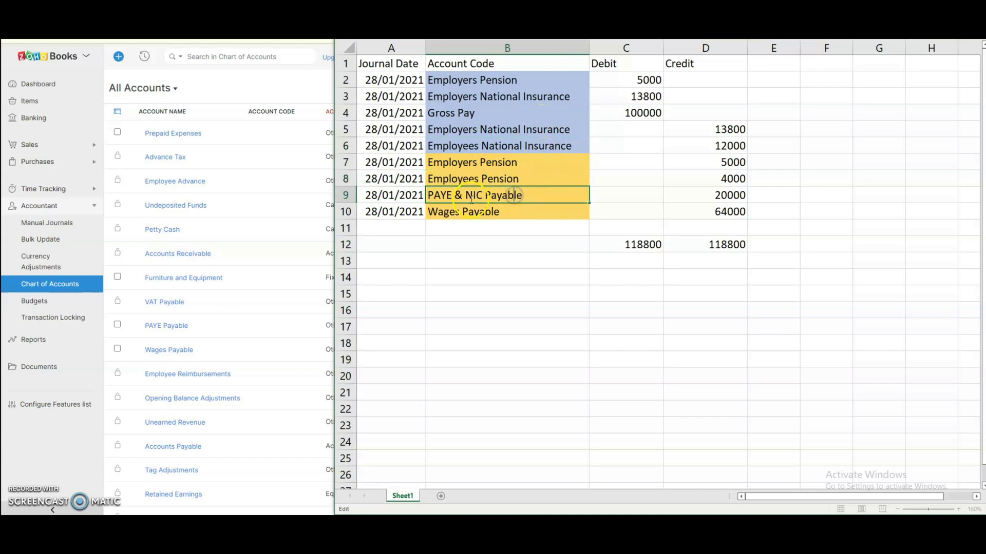
left_click_drag(486, 196, 454, 196)
key("BackSpace")
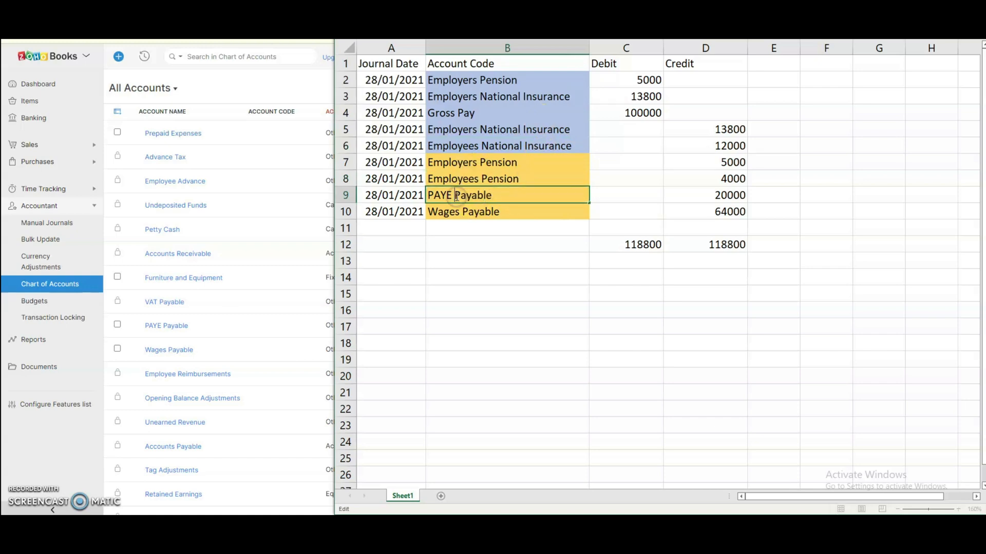
key("Return")
Compare the debit and credit rows for Employers National Insurance and Employers Pension in the payroll journal.
left_click_drag(685, 146, 732, 163)
left_click_drag(534, 131, 727, 133)
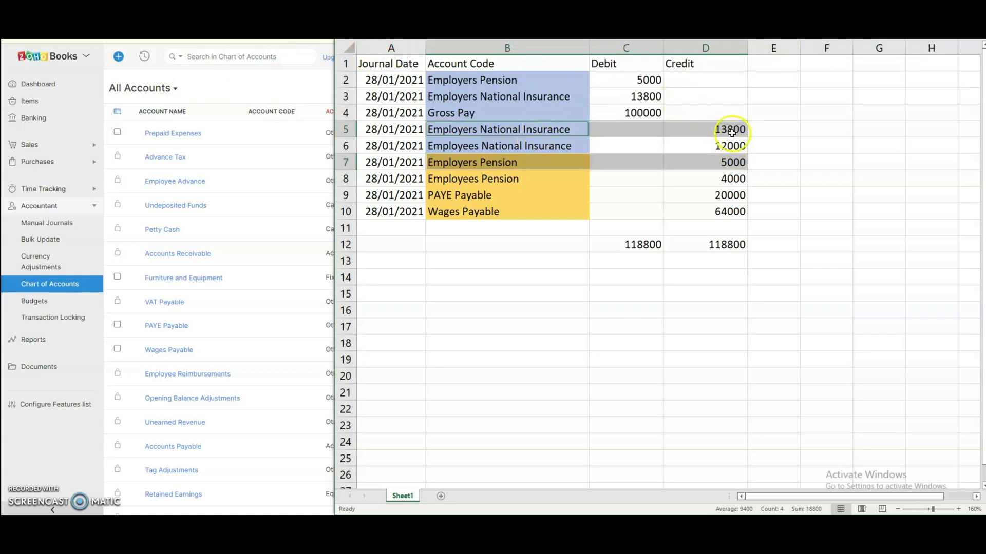
left_click_drag(556, 93, 719, 97)
left_click_drag(708, 129, 536, 129)
left_click_drag(726, 164, 515, 159)
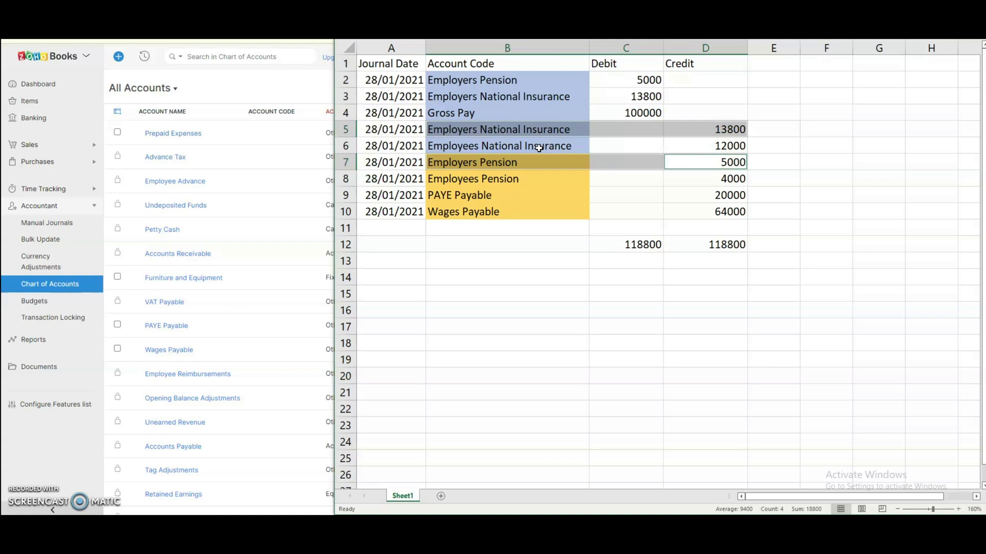
left_click(535, 130)
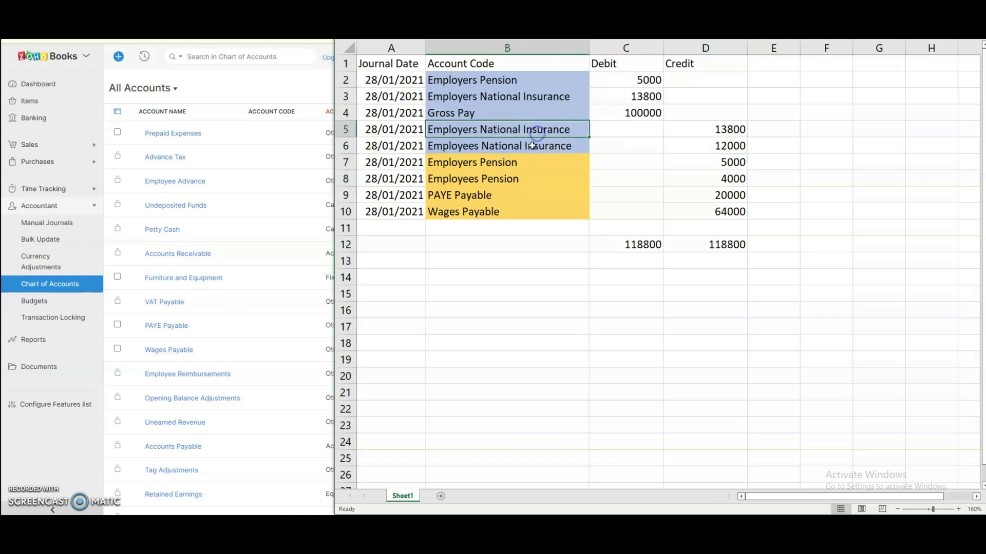
left_click_drag(696, 129, 676, 162)
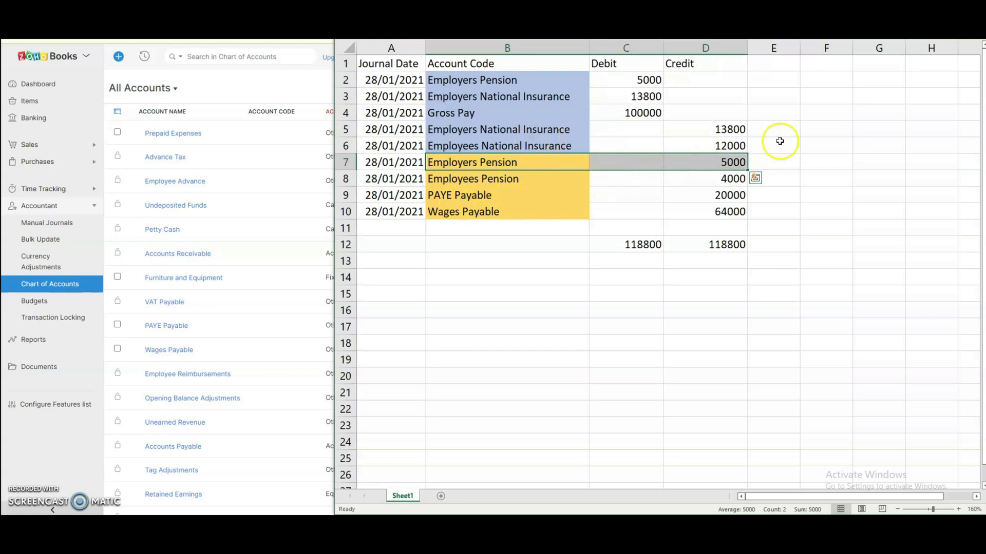
Change the account code in cell B9 to PAYE & NIC Payable.
double_click(496, 194)
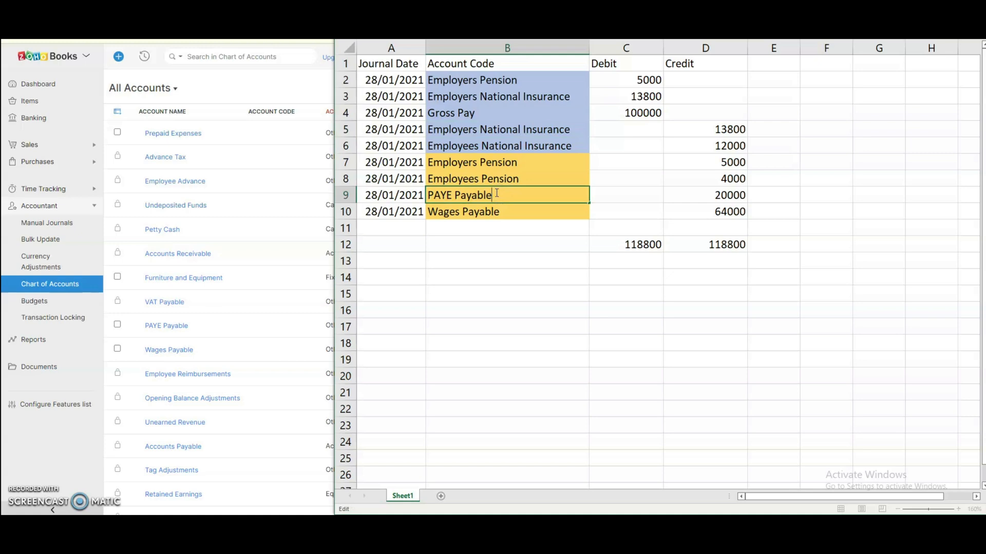
left_click(454, 195)
type("& NIC")
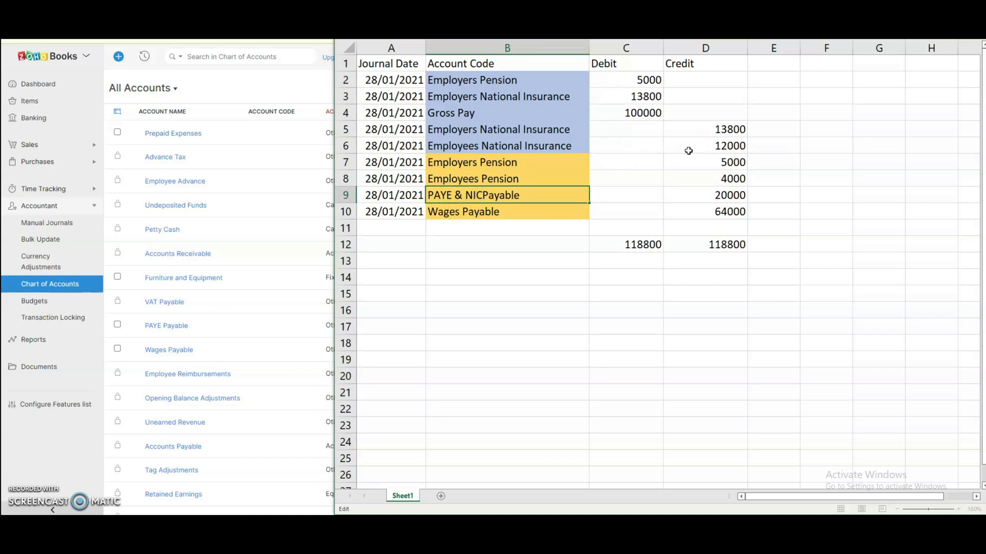
key("Return")
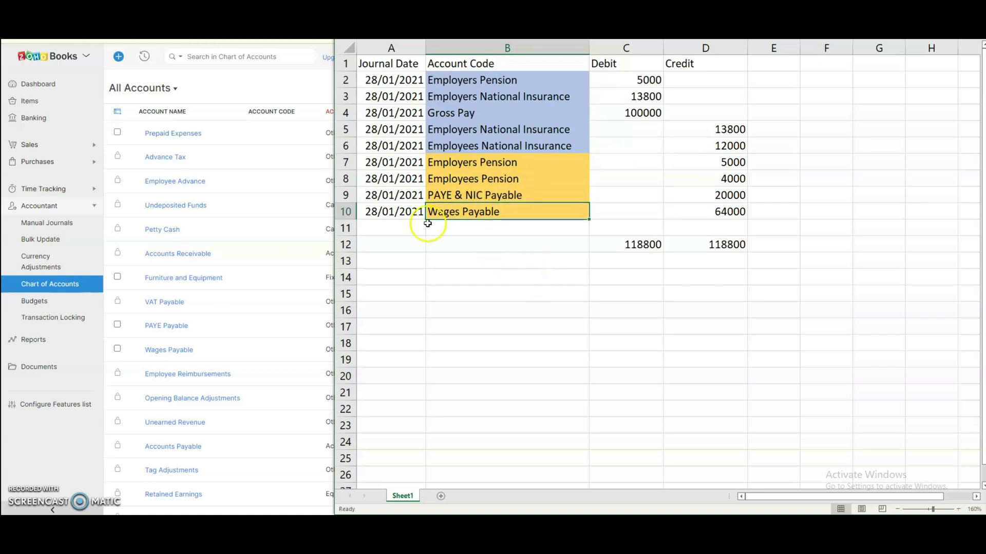
Search the Zoho Books chart of accounts for PAYE, copied from cell B9.
left_click(460, 194)
double_click(439, 195)
key("ctrl+c")
left_click(216, 55)
key("ctrl+v")
left_click(273, 64)
key("Return")
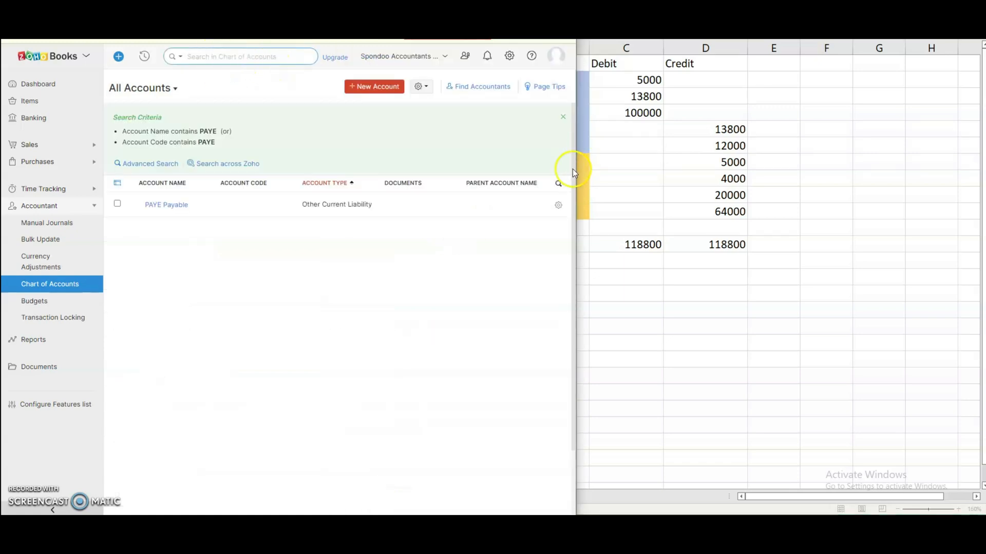
Rename the PAYE Payable account as PAYE & NIC Payable and save it.
left_click(185, 205)
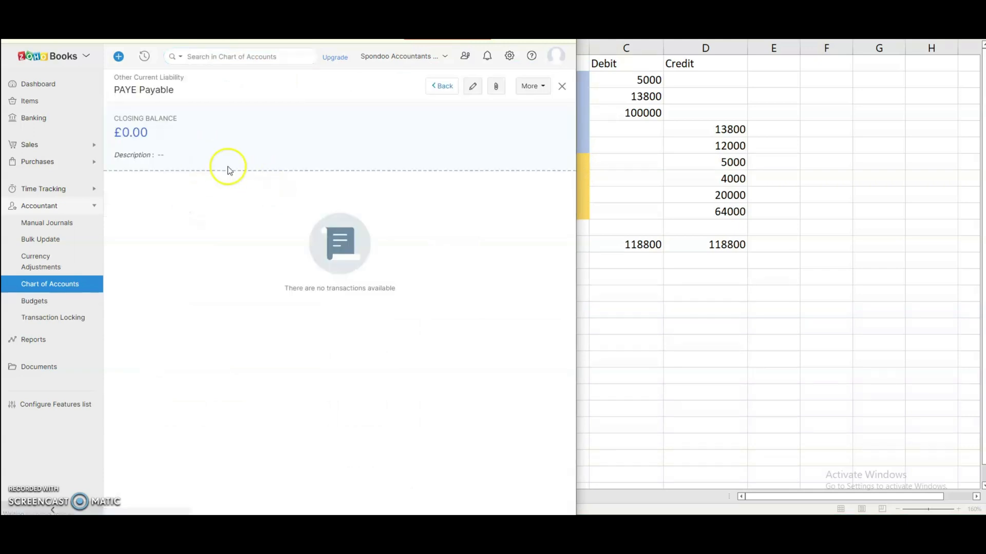
left_click(475, 84)
left_click(175, 100)
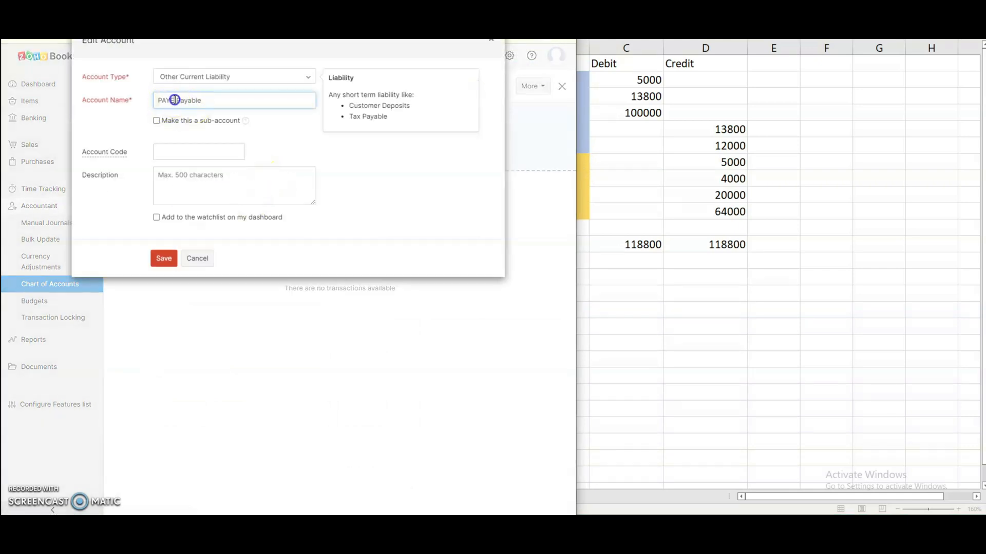
type("& NIC")
left_click(163, 258)
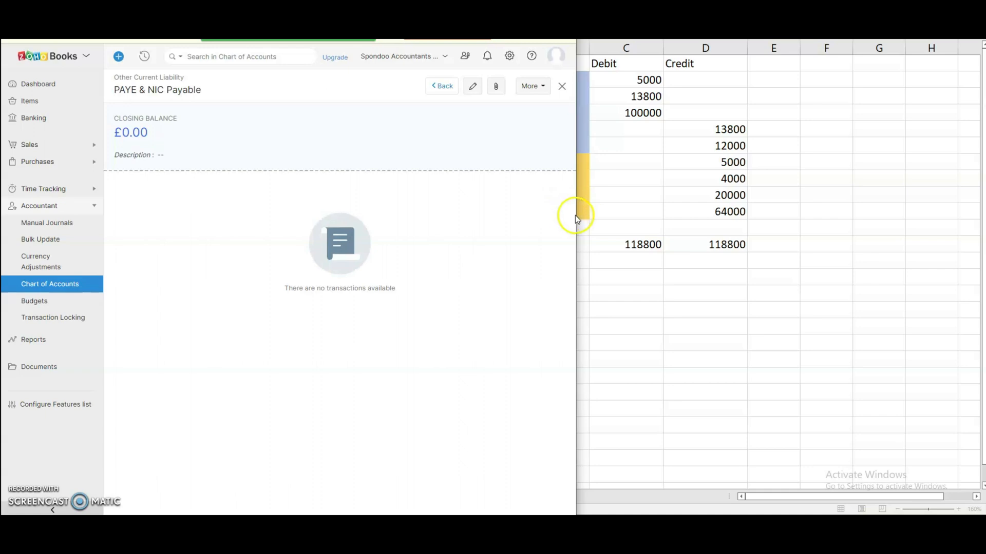
Replace the account codes in cells B5 and B6 of the spreadsheet with PAYE & NIC Payable copied from B9.
left_click(683, 223)
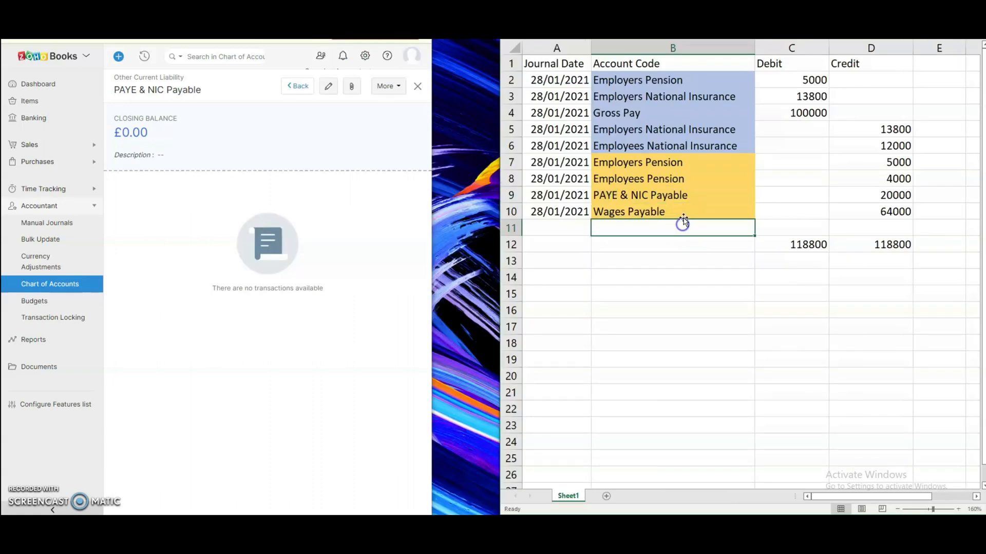
left_click(709, 196)
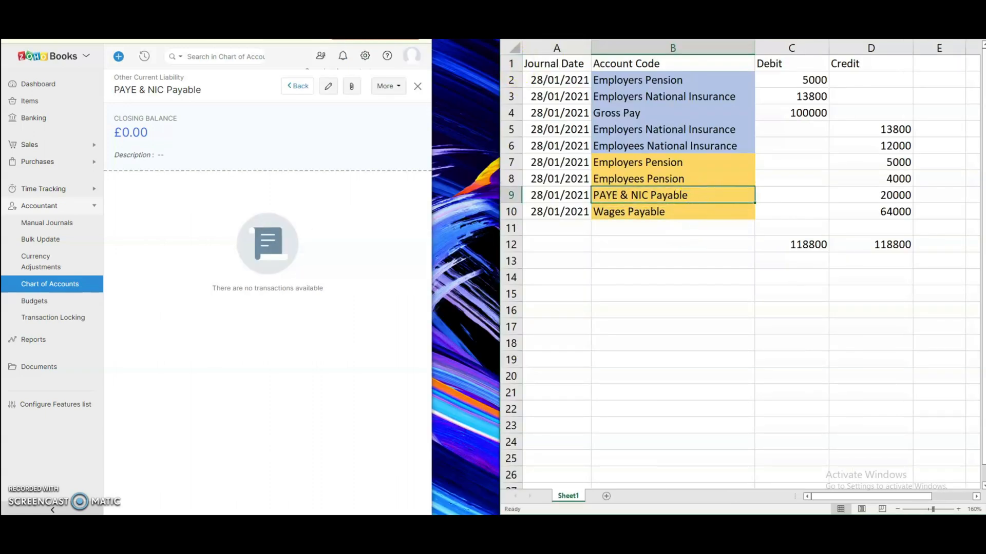
left_click(705, 177)
left_click(706, 216)
left_click(694, 194)
key("ctrl+c")
left_click(661, 130)
key("ctrl+v")
left_click(667, 147)
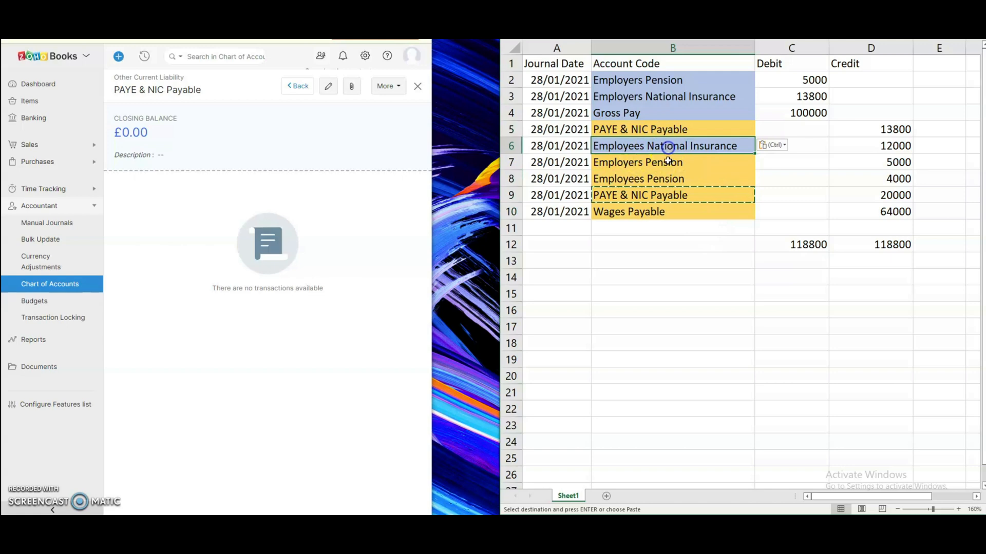
key("ctrl+v")
Fill the three PAYE & NIC Payable account codes and their credit amounts in rows 5, 6 and 9 with light green.
left_click(665, 194)
left_click(672, 145, "ctrl")
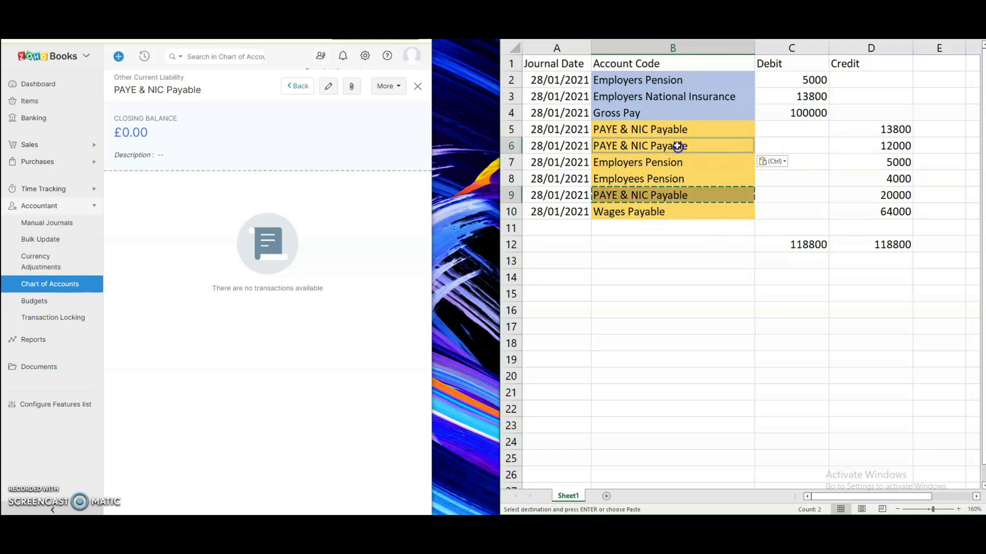
left_click(679, 128, "ctrl")
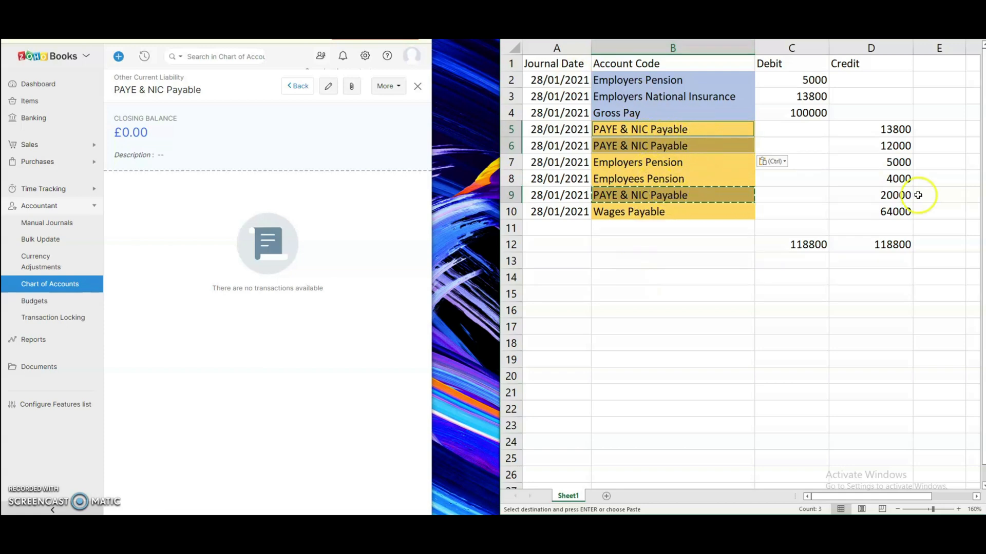
left_click(885, 194)
left_click(886, 129, "ctrl")
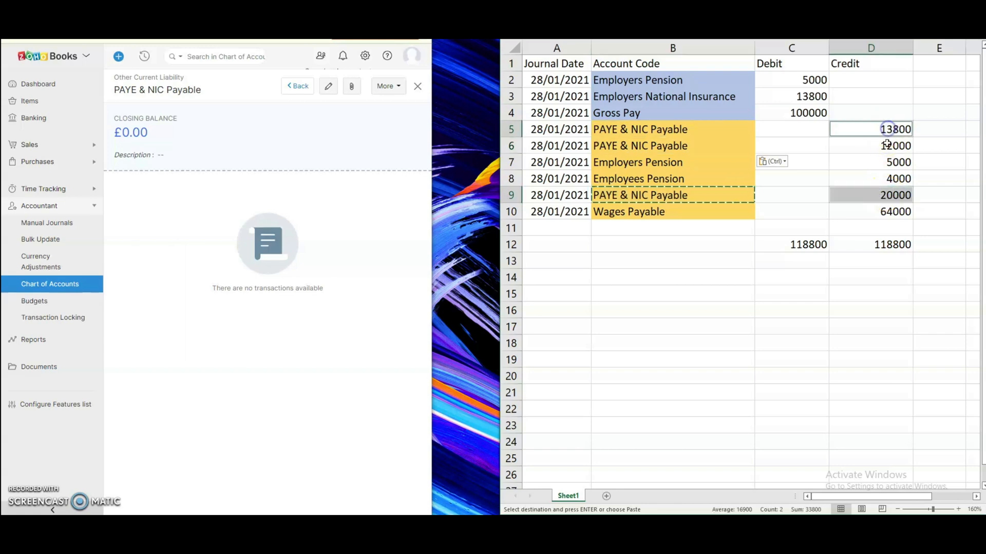
left_click(885, 145, "ctrl")
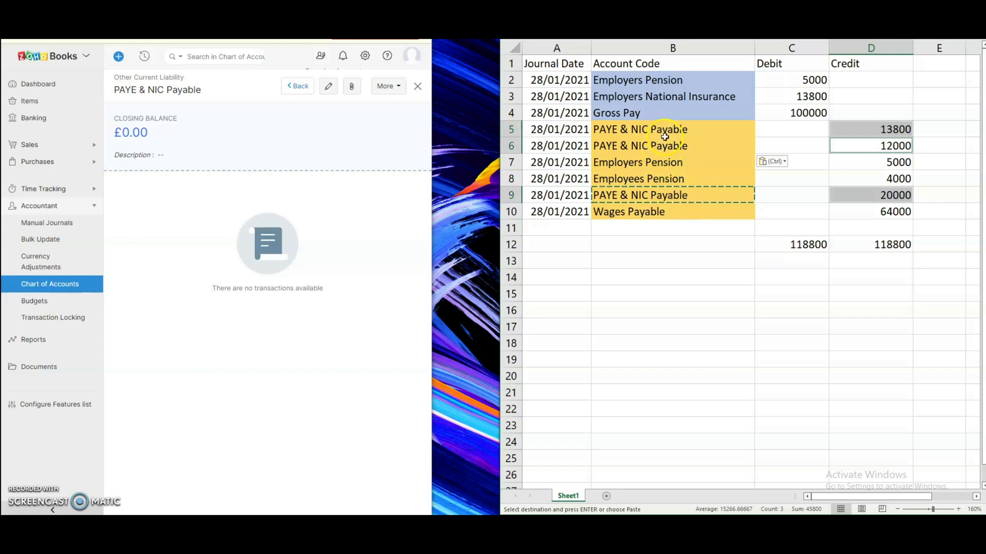
left_click_drag(664, 131, 665, 146)
left_click(537, 12)
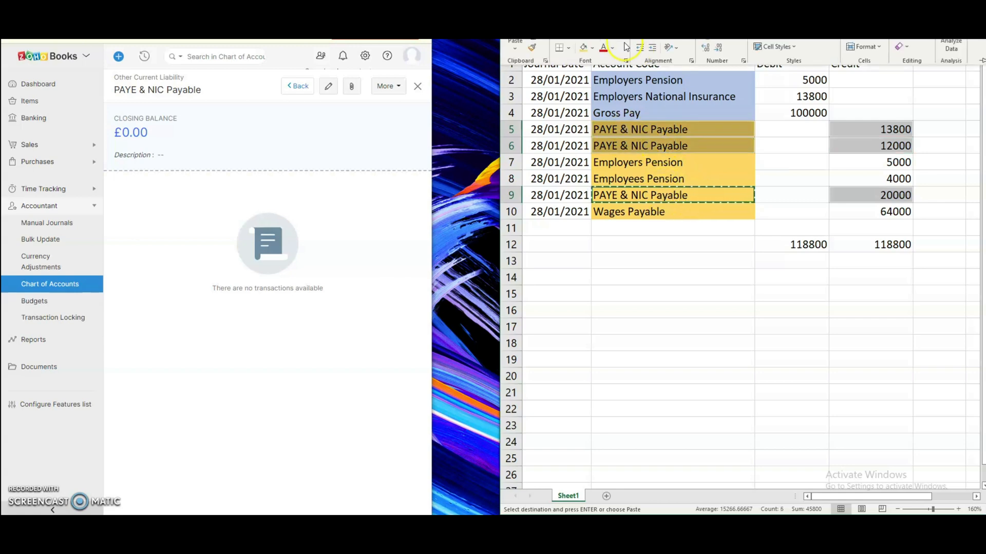
left_click(593, 48)
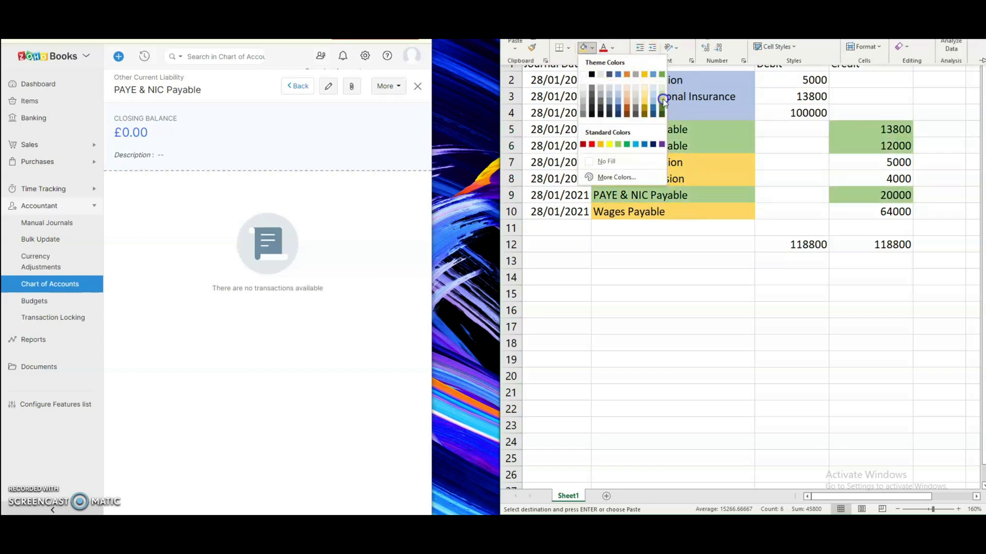
left_click(663, 100)
left_click(689, 157)
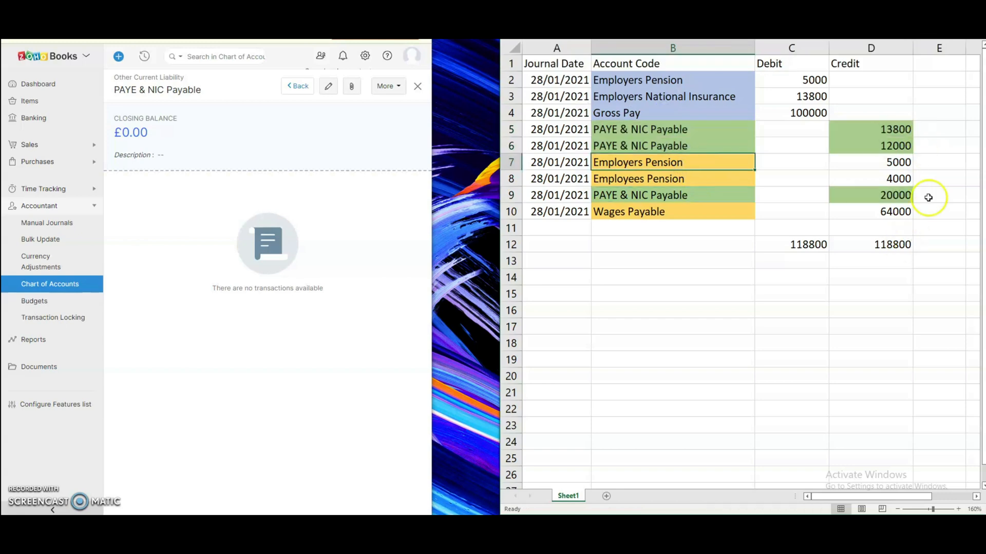
Examine the employers and employees pension credit rows alongside the Employers Pension expense row.
left_click(639, 180)
left_click(879, 156, "shift")
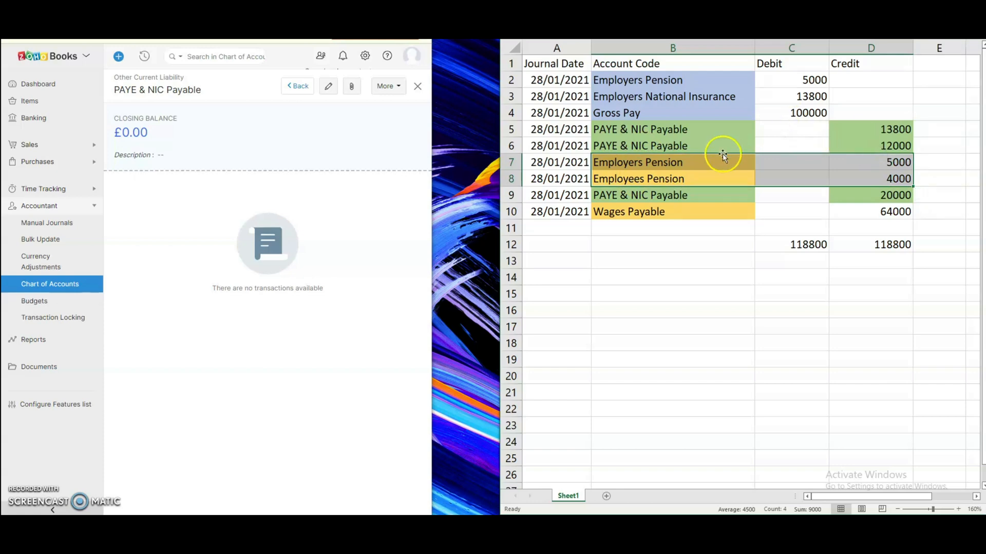
left_click(708, 82)
left_click_drag(671, 178, 667, 163)
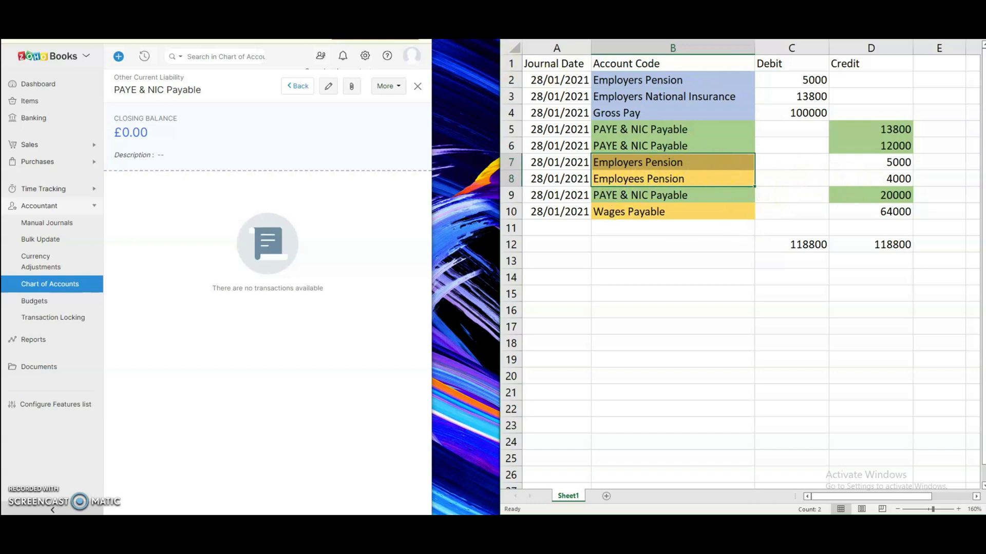
Start a new Zoho Books account of type Other Current Liability with the name Pension Payable.
left_click(312, 96)
left_click(231, 86)
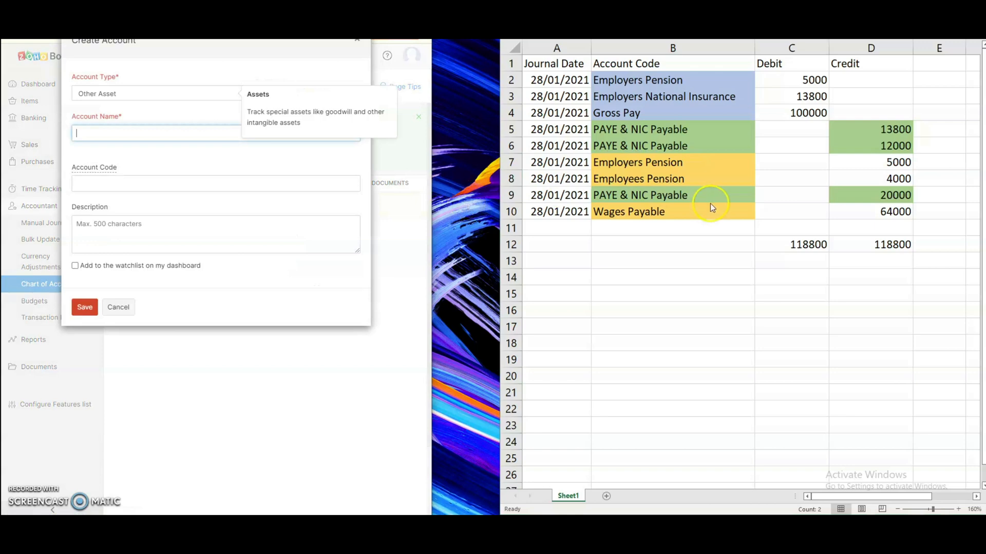
left_click(145, 93)
scroll(148, 195, "down", 3)
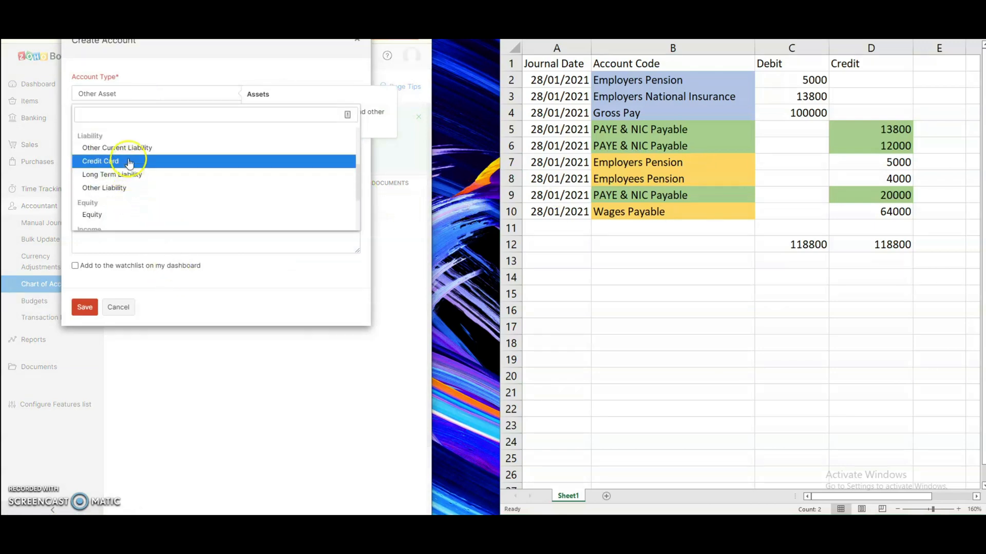
left_click(132, 147)
left_click(152, 134)
type("pENSI")
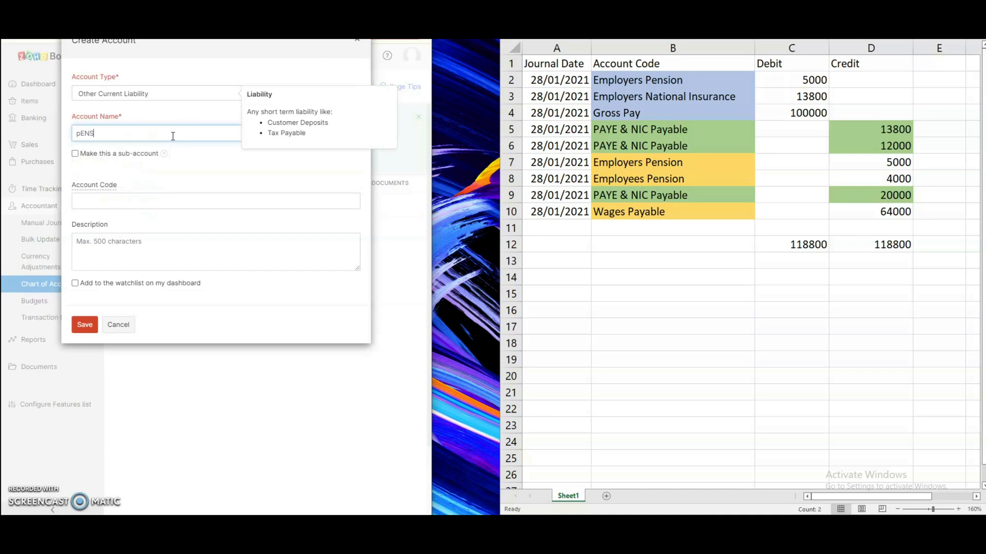
key("BackSpace")
key("BackSpace")
type("Pen")
Replace the account codes in cells B7 and B8 with the copied name Pension Payable, and save the new account.
triple_click(158, 133)
left_click(664, 263)
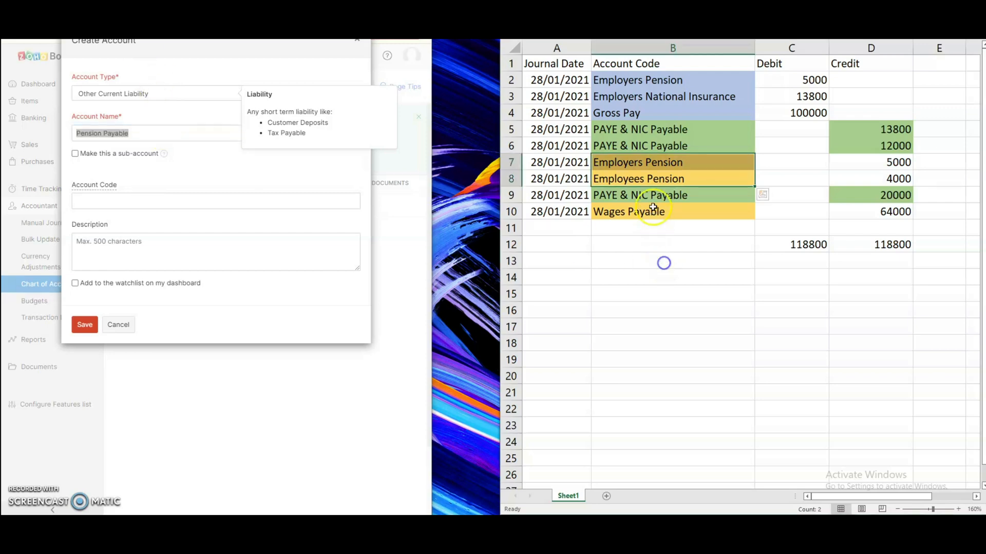
double_click(660, 179)
key("ctrl+v")
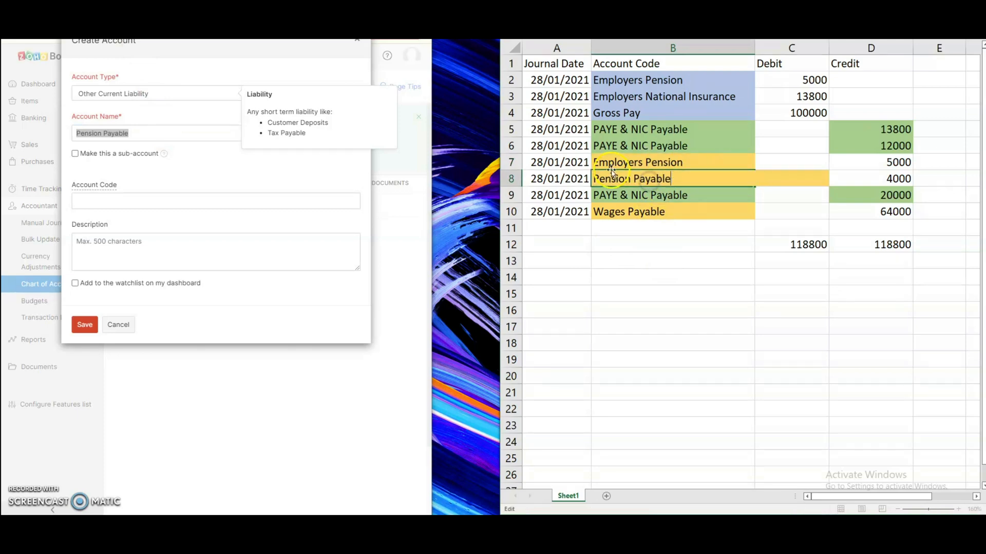
left_click(660, 257)
left_click(686, 178)
key("ctrl+c")
left_click(686, 161)
key("ctrl+v")
left_click(682, 256)
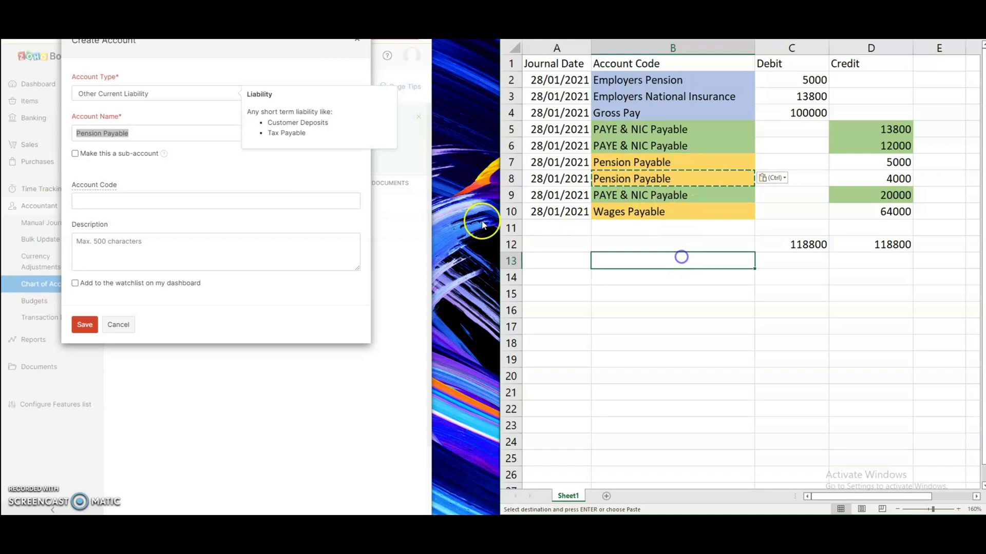
left_click(84, 325)
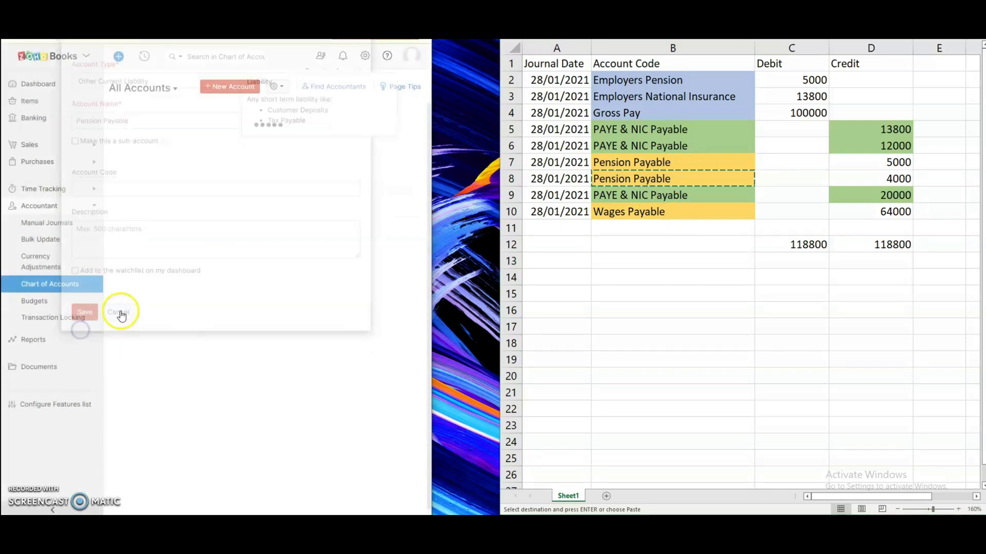
Compare the Pension Payable credit amounts with the Employers Pension and Gross Pay debits in the journal.
left_click(606, 257)
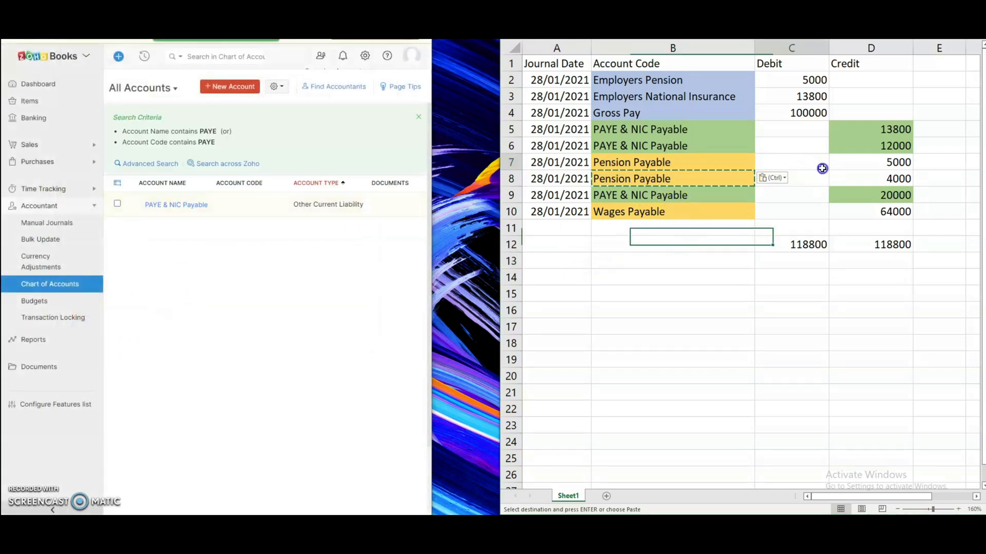
left_click_drag(868, 162, 867, 173)
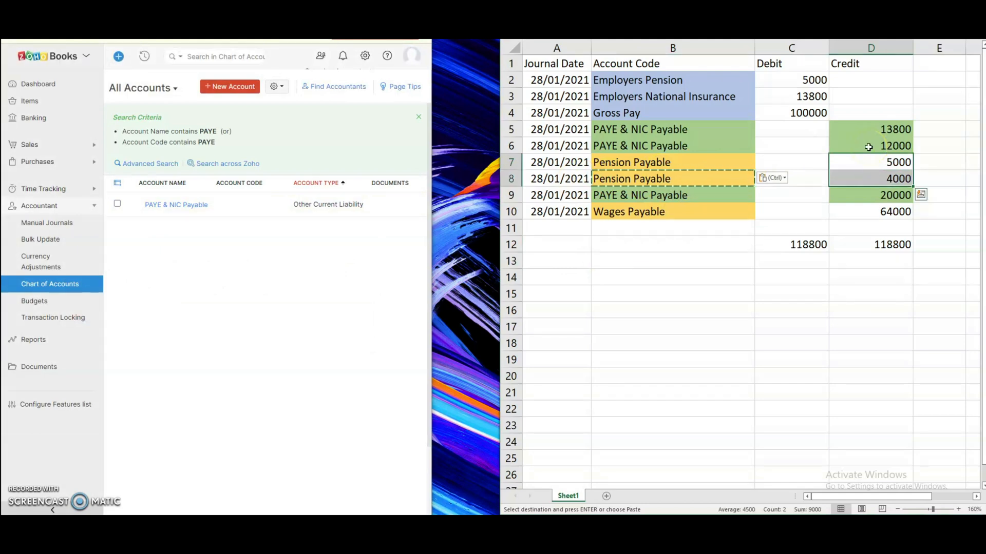
left_click(801, 84)
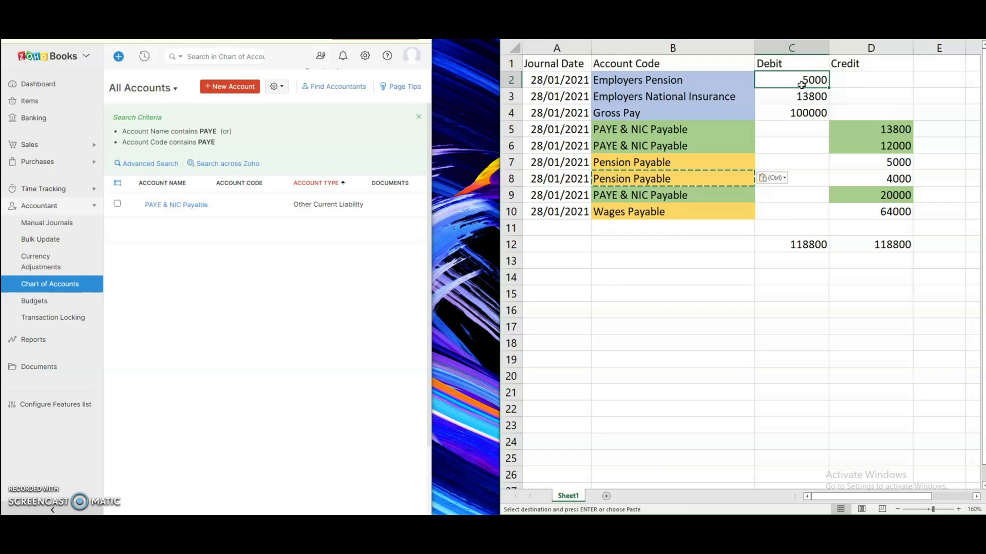
left_click_drag(719, 113, 819, 132)
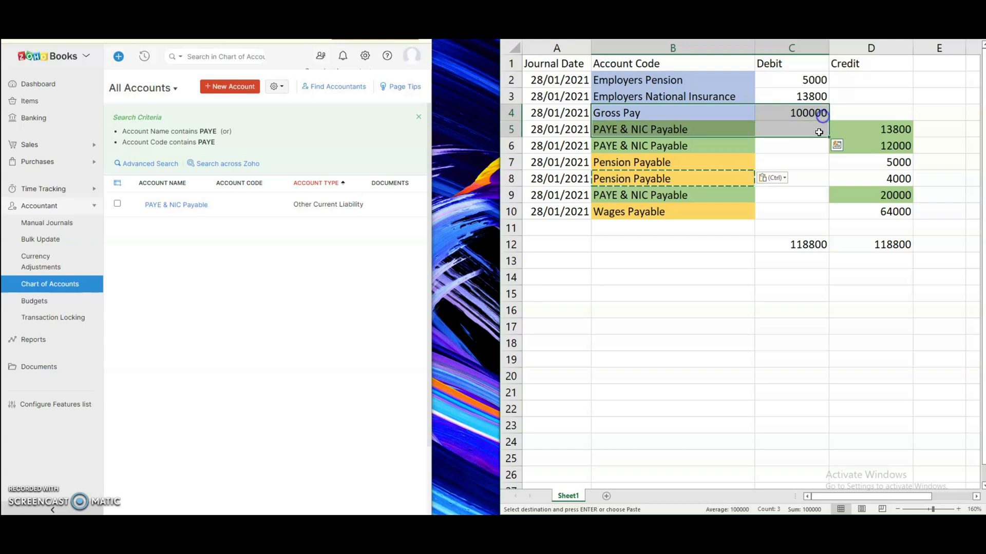
left_click_drag(693, 109, 767, 117)
left_click(803, 109)
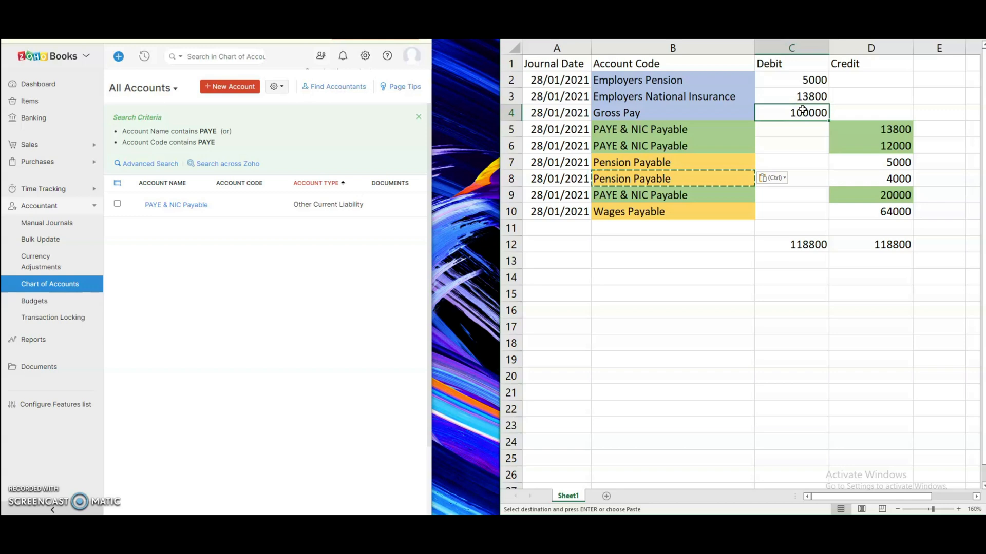
left_click(875, 179)
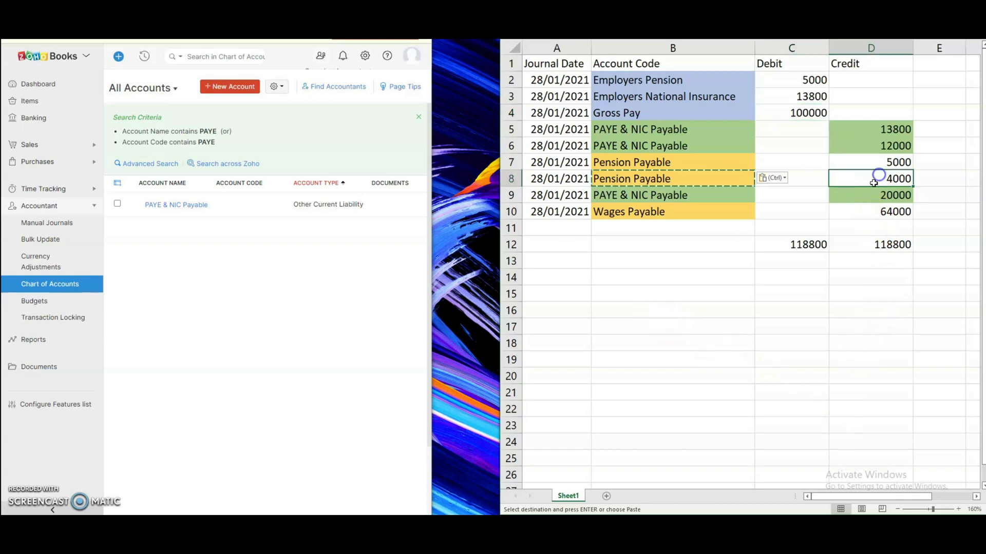
left_click(793, 141)
left_click(793, 110)
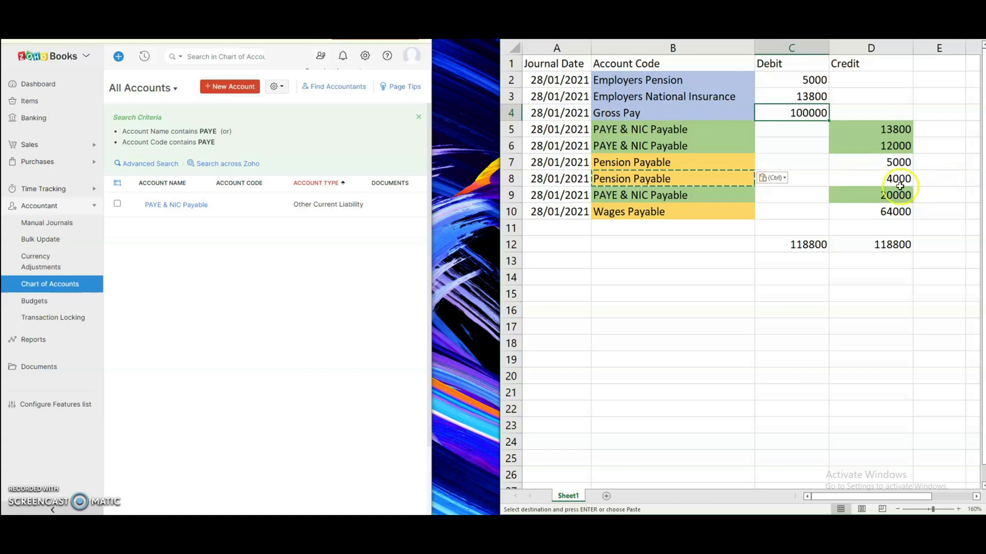
Fill the Pension Payable amounts in D7:D8 and their account codes in B7:B8 with standard orange.
left_click(884, 161)
mouse_move(870, 173)
left_mouse_down()
mouse_move(677, 163)
mouse_move(869, 178)
mouse_move(870, 163)
left_mouse_up()
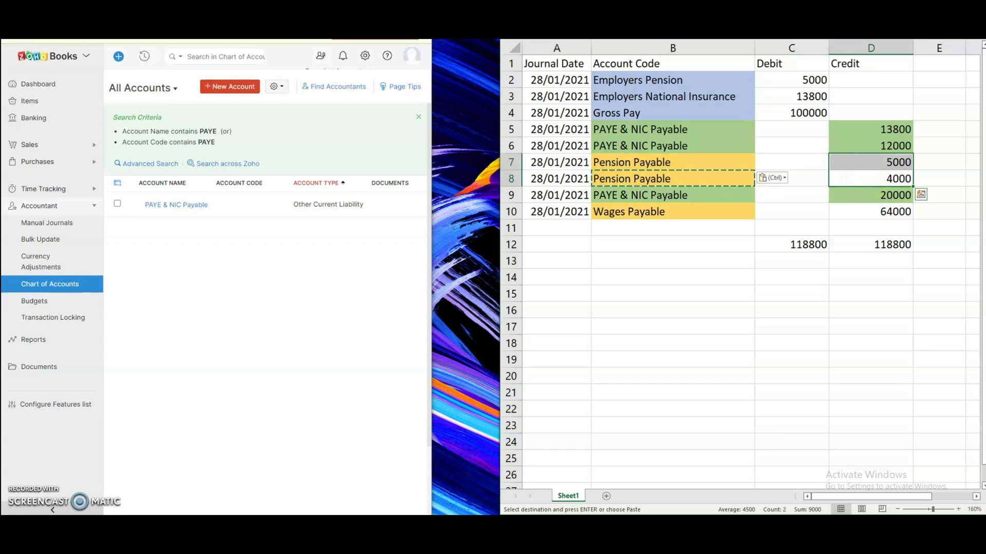
left_click(592, 48)
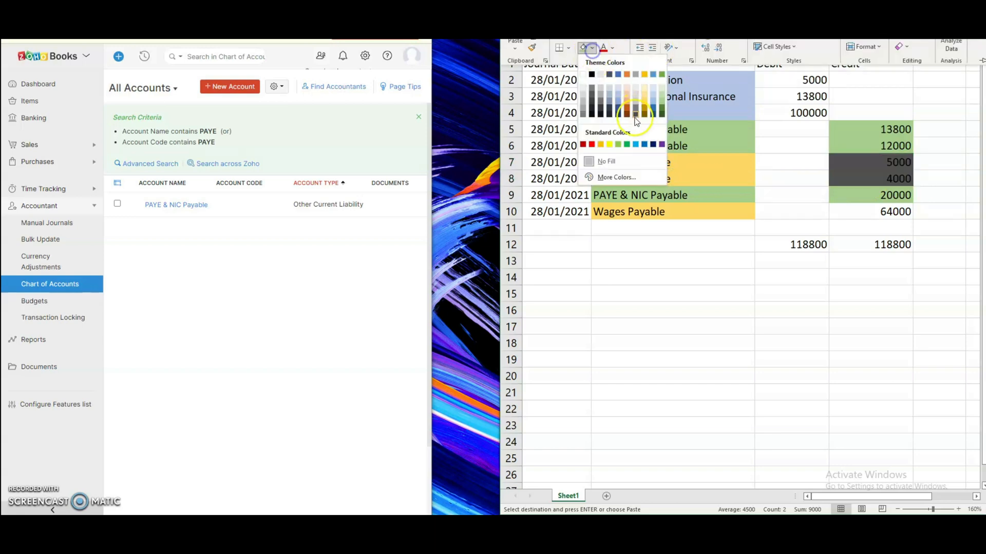
left_click(600, 144)
left_click_drag(740, 165, 734, 177)
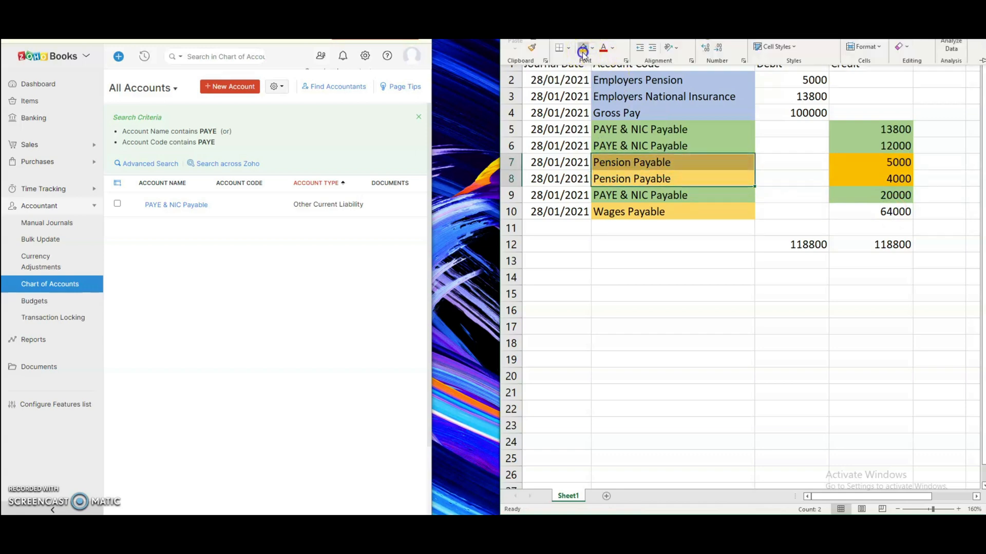
left_click(583, 45)
Fill the Wages Payable account code in B10 and its credit amount in D10 with light orange.
left_click(671, 207)
left_click(893, 212, "ctrl")
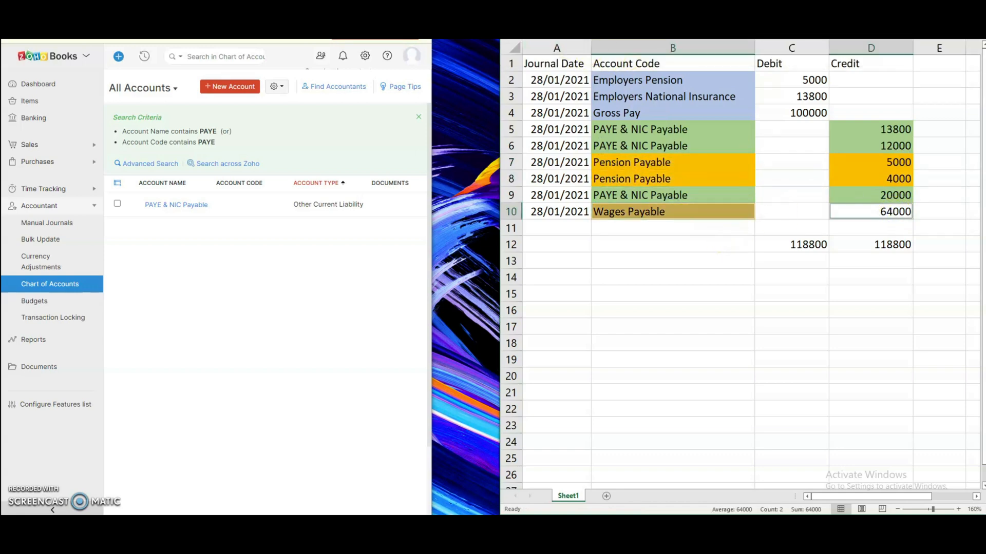
left_click(592, 47)
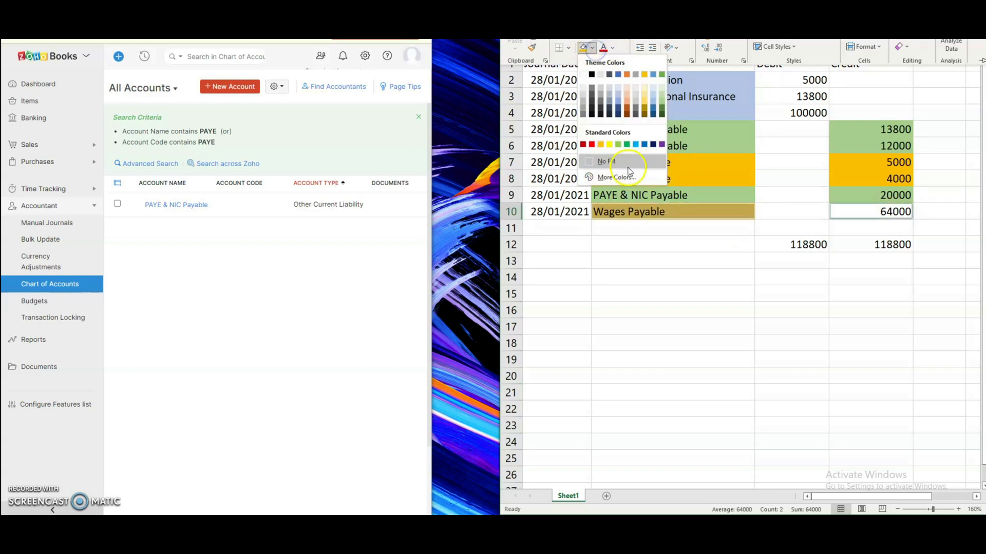
left_click(627, 107)
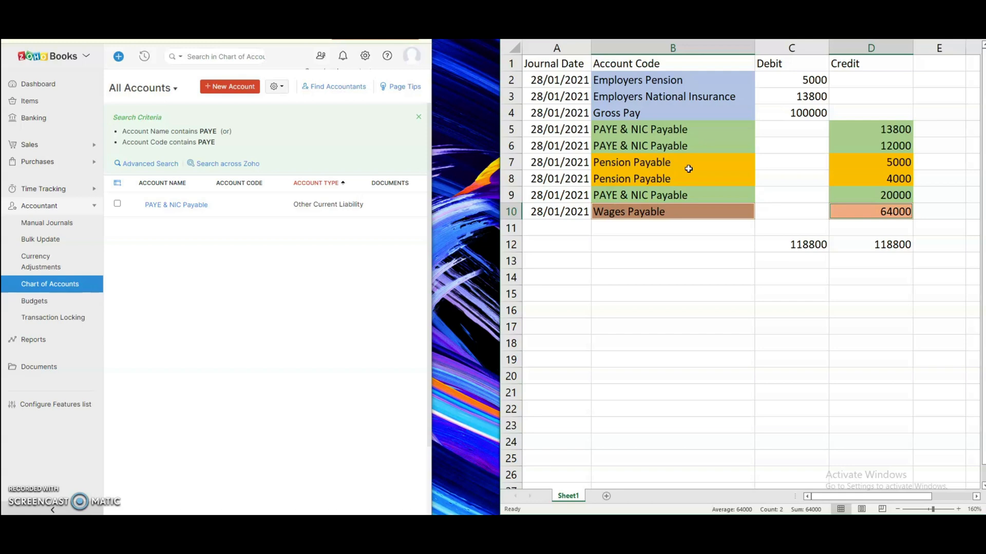
Compare the Gross Pay, Employers National Insurance and Employers Pension debits with the credit amounts in D5:D10.
left_click(790, 109)
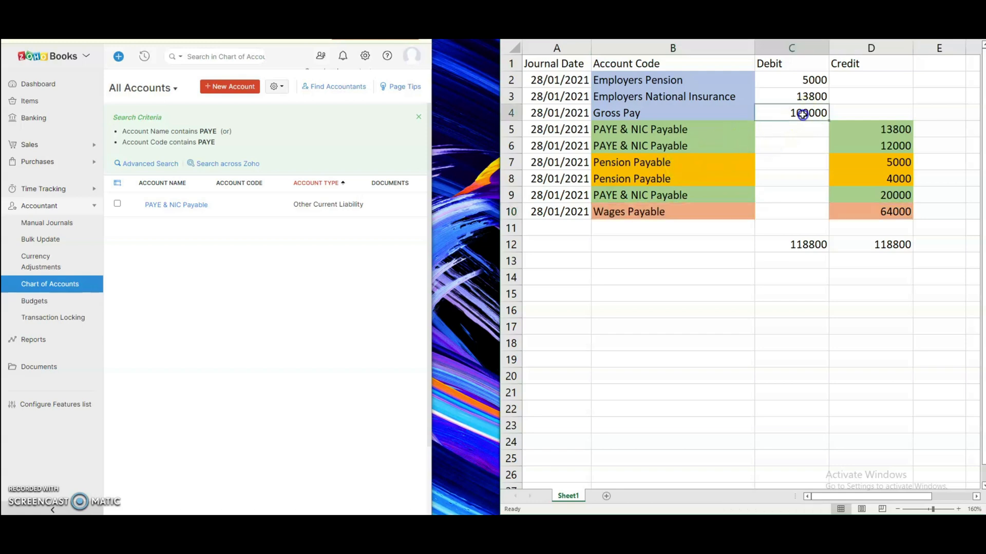
left_click(677, 93)
left_click_drag(677, 93, 781, 94)
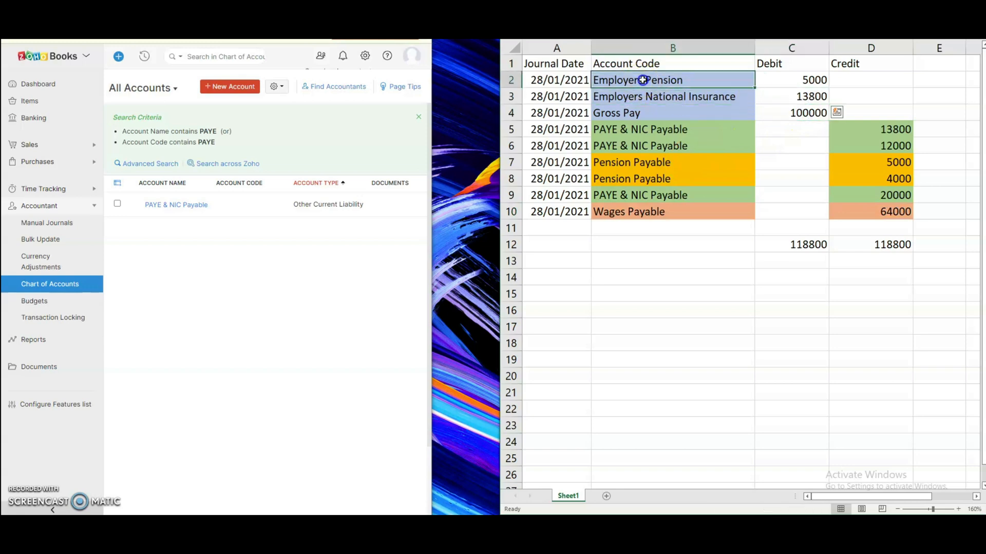
left_click_drag(640, 80, 776, 80)
left_click_drag(884, 131, 879, 215)
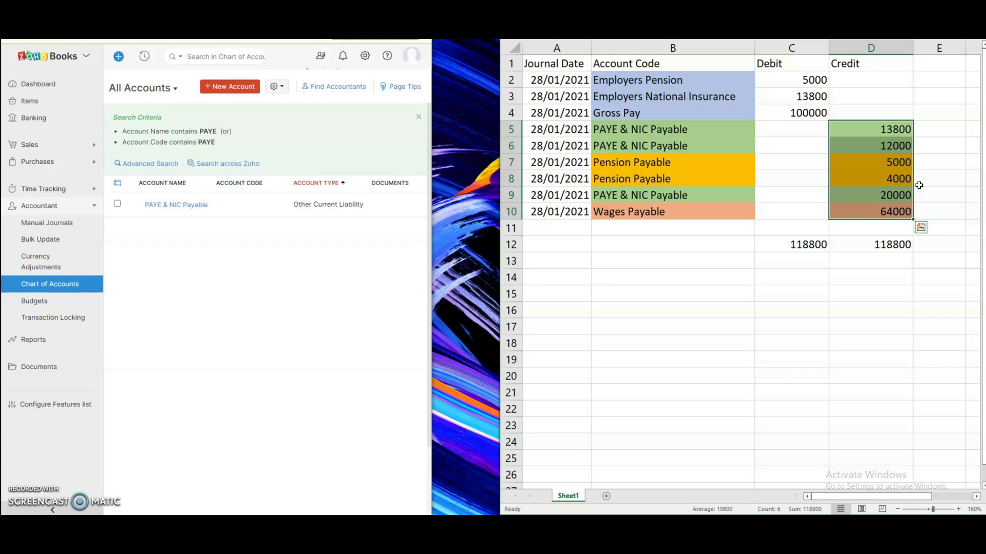
left_click(855, 176)
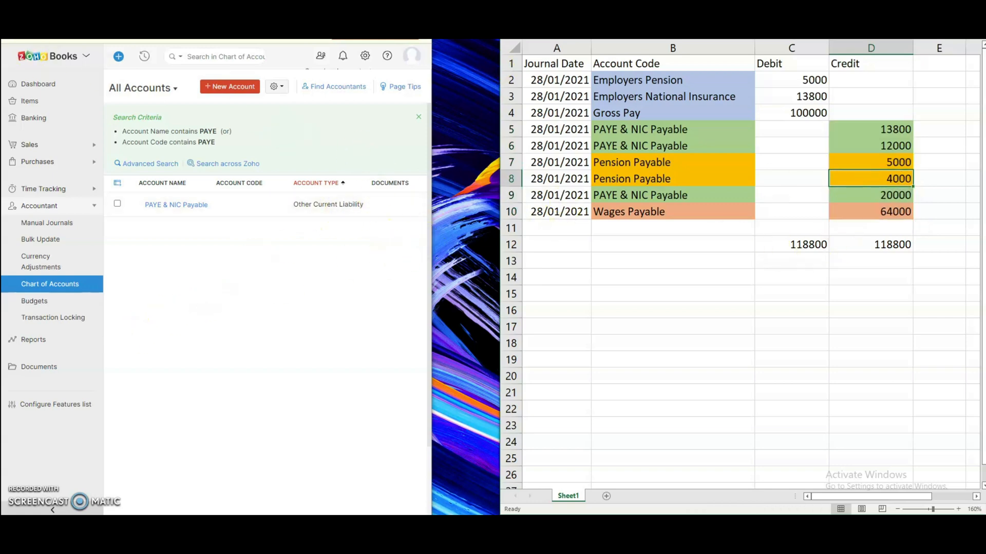
Create a new manual journal in Zoho Books and set its date to 28/01/2021, copied from the spreadsheet.
left_click(175, 252)
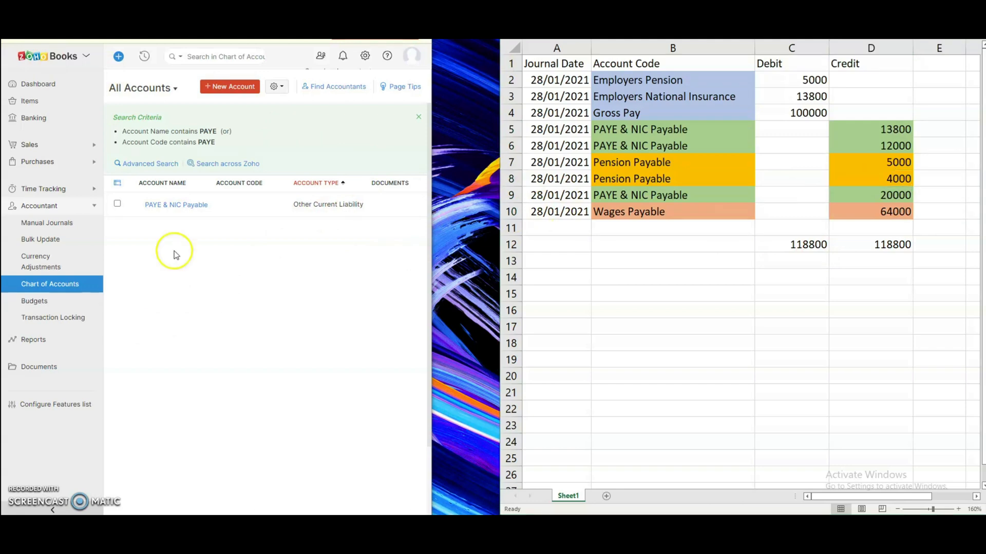
left_click(47, 226)
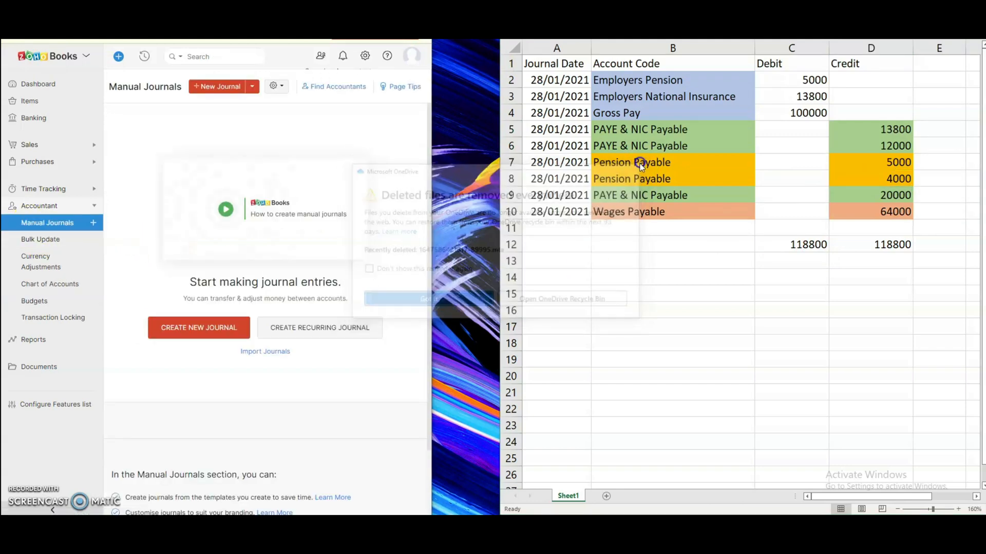
left_click(220, 327)
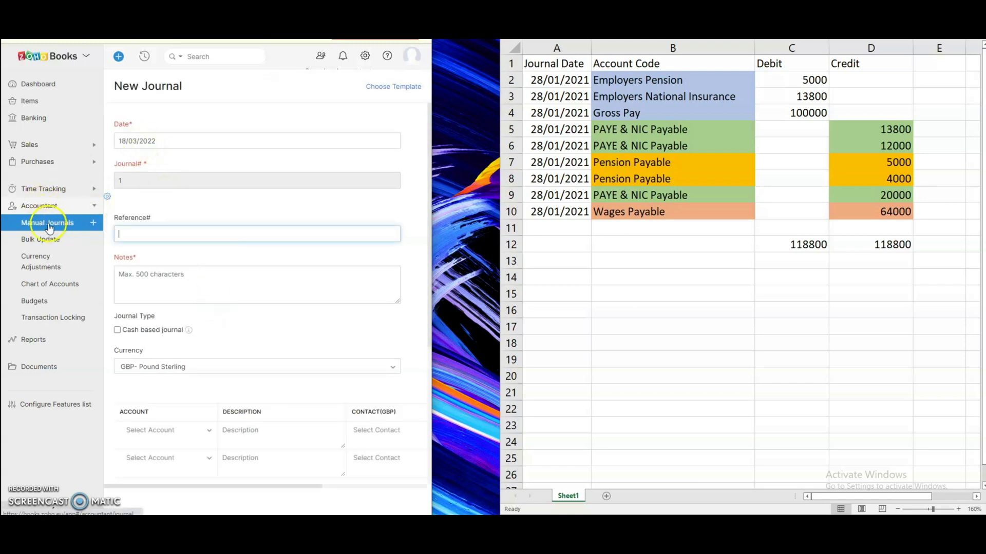
left_click(563, 79)
key("ctrl+c")
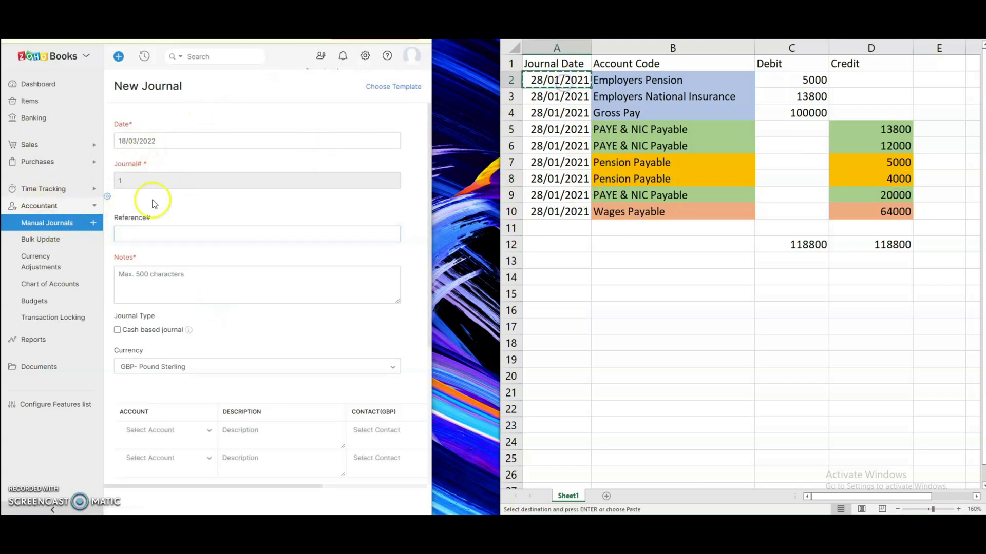
left_click(154, 140)
key("ctrl+v")
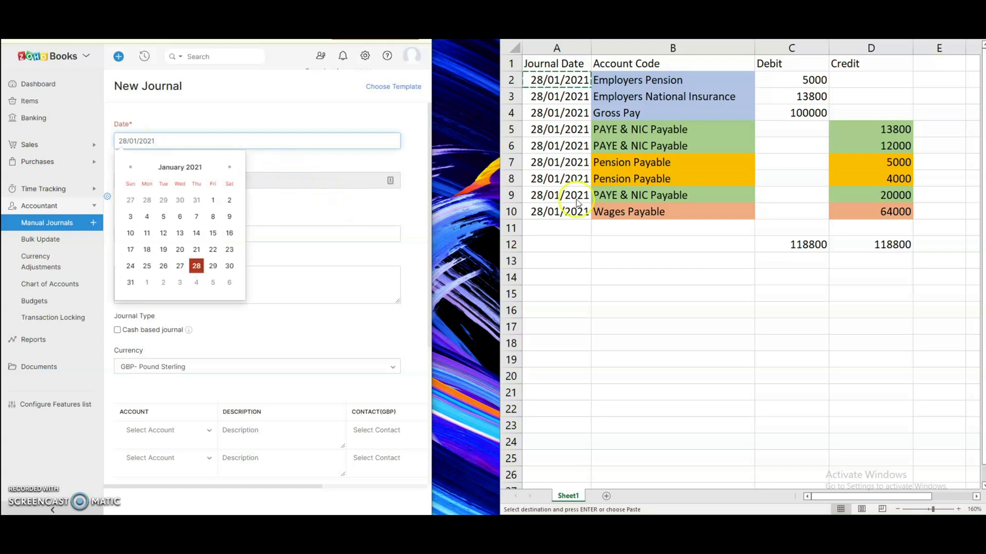
left_click(215, 111)
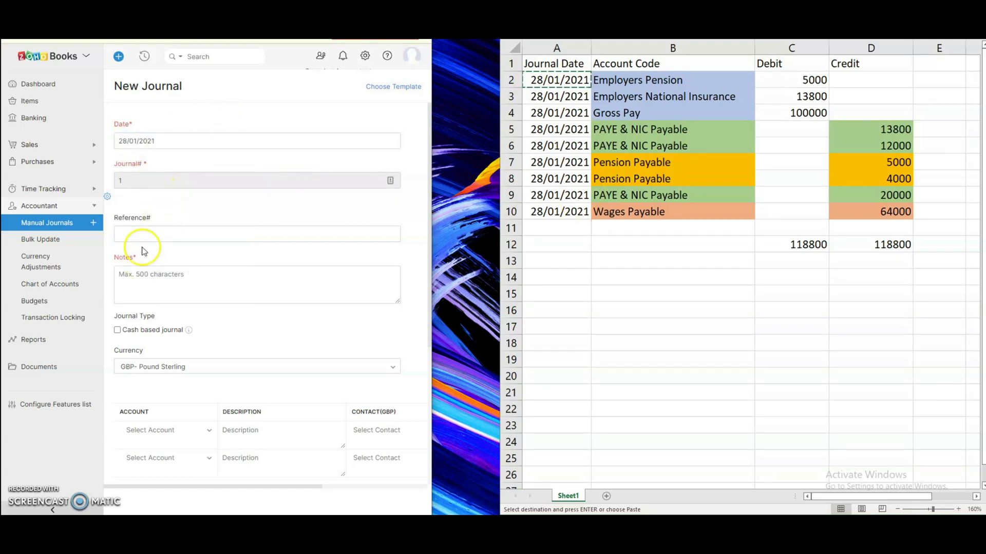
Enter Jan 2021 Payroll as the journal's reference and copy the same text into its notes.
left_click(154, 235)
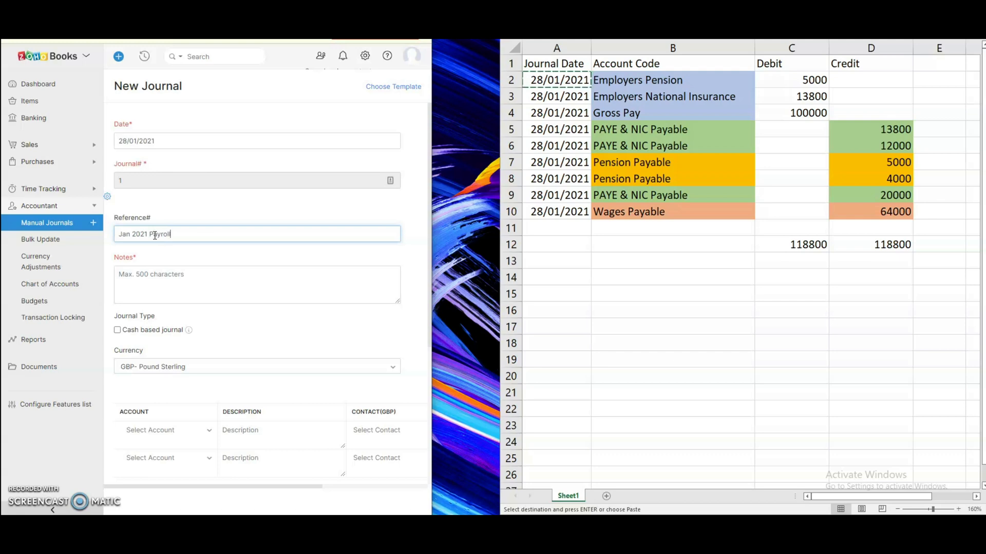
triple_click(159, 229)
key("ctrl+c")
left_click(174, 290)
key("ctrl+v")
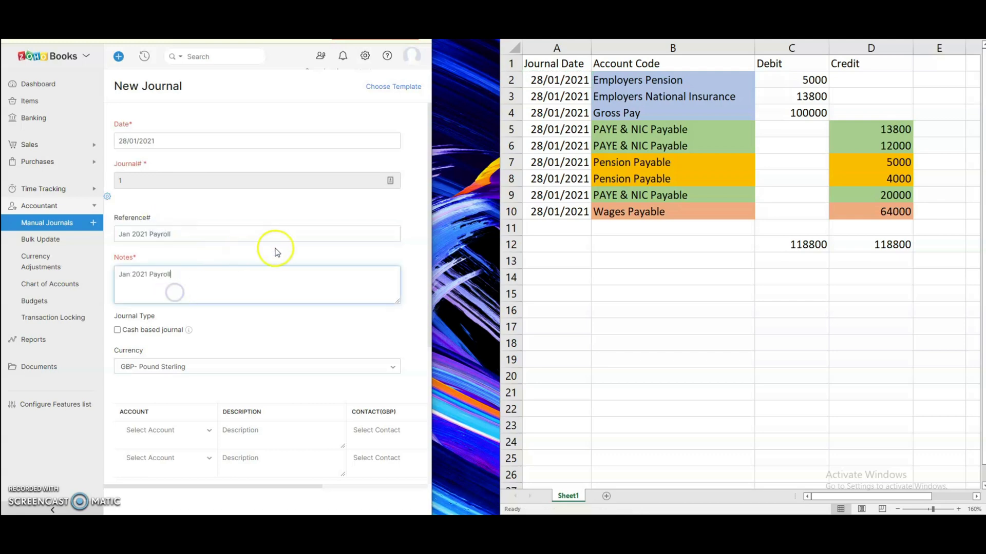
Add blank lines to the journal until it has five lines.
scroll(288, 242, "down", 1)
scroll(267, 241, "down", 2)
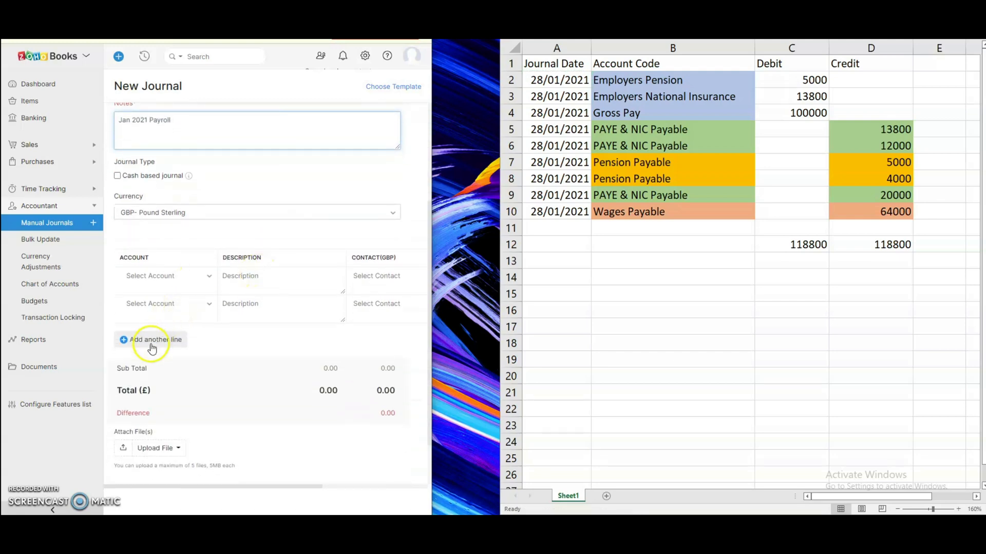
left_click(152, 348)
left_click(154, 396)
scroll(206, 238, "up", 3)
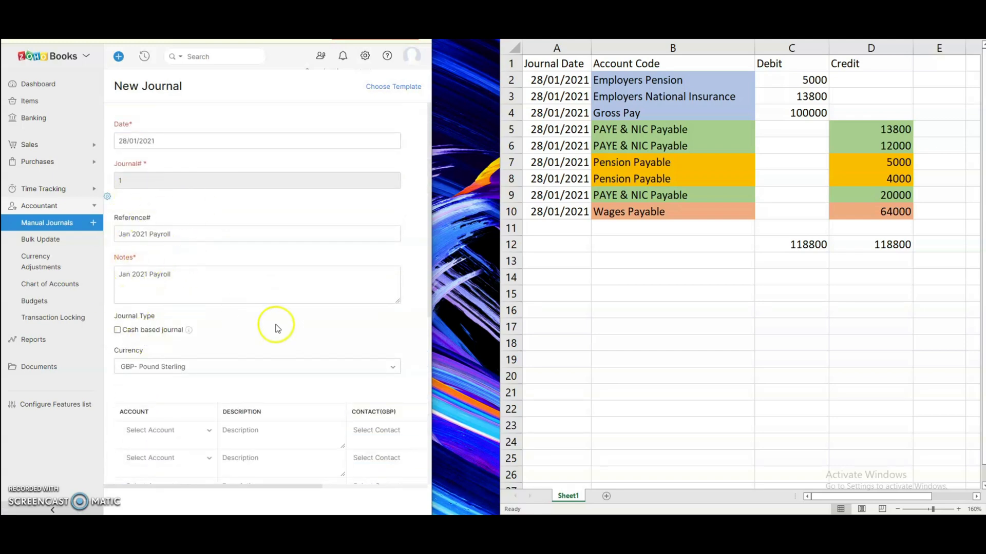
scroll(277, 328, "down", 5)
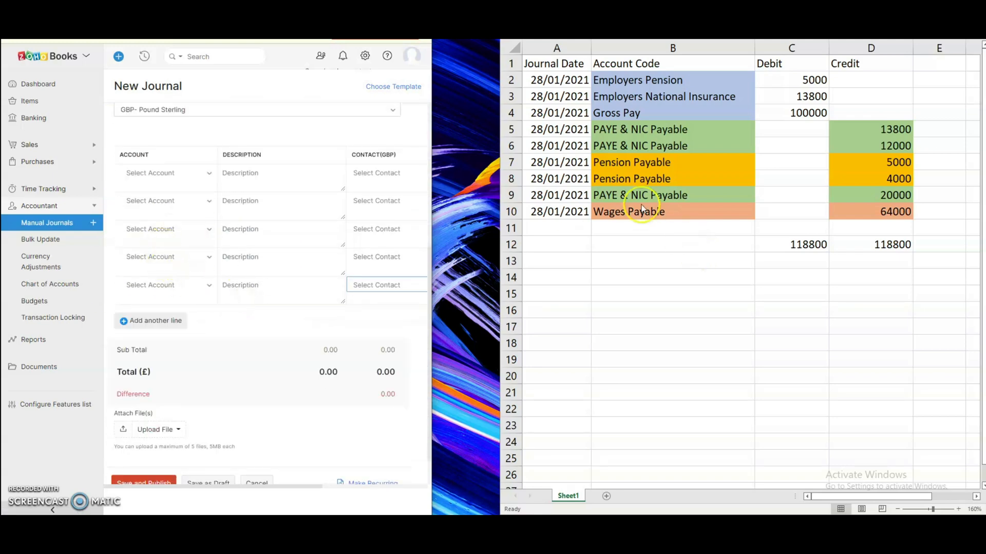
Set the first journal line's account to Employers Pension, using the name copied from the spreadsheet.
left_click(662, 80)
key("ctrl+c")
left_click(174, 172)
key("ctrl+v")
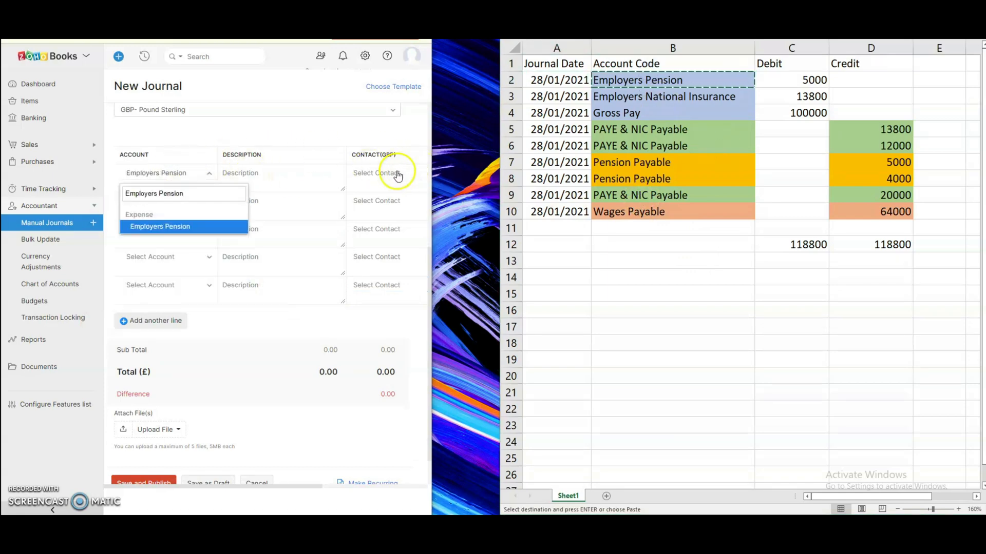
key("Return")
Widen the Zoho Books window to show the debit and credit columns, and enter the copied 5000 debit for Employers Pension.
left_click_drag(493, 165, 597, 163)
left_click_drag(589, 165, 572, 165)
left_click_drag(432, 187, 572, 183)
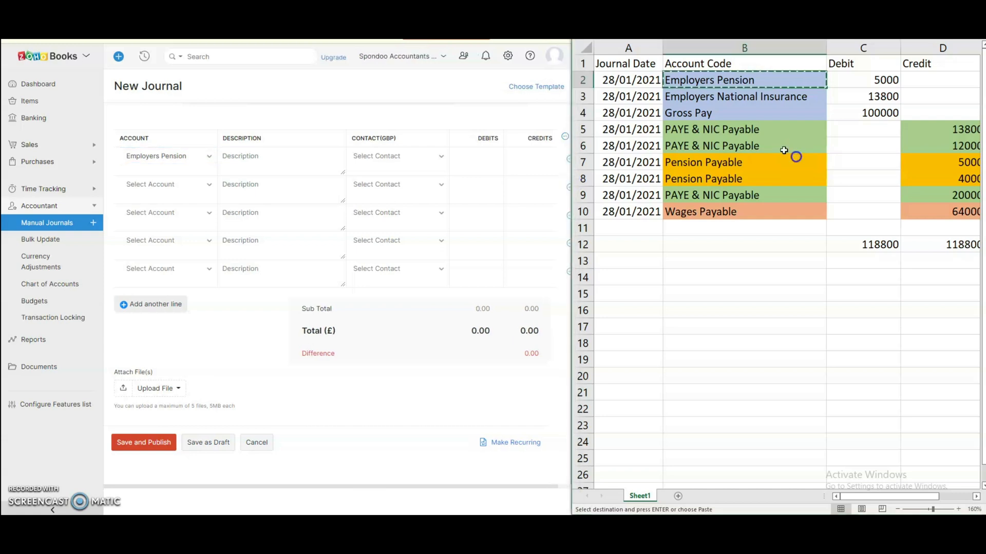
left_click(876, 83)
key("ctrl+c")
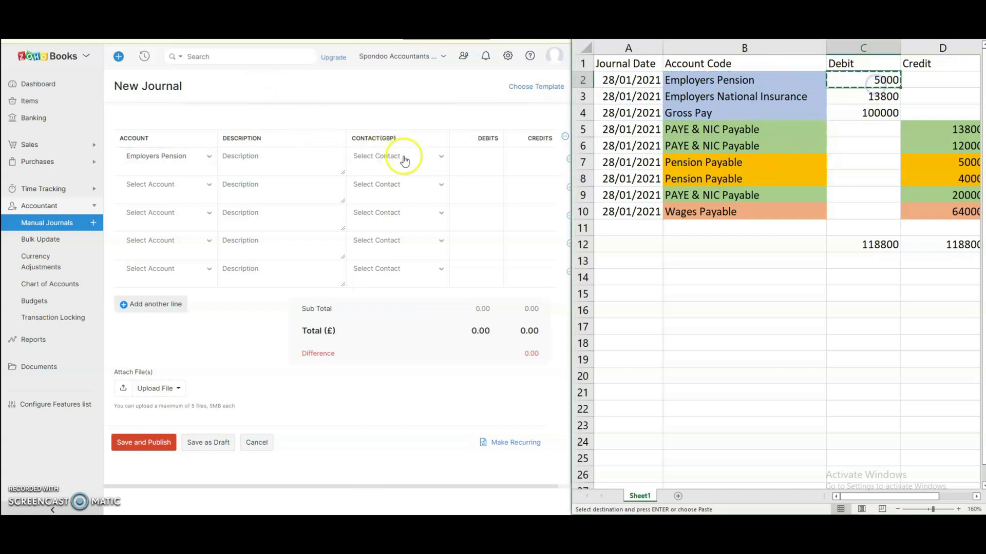
left_click(464, 152)
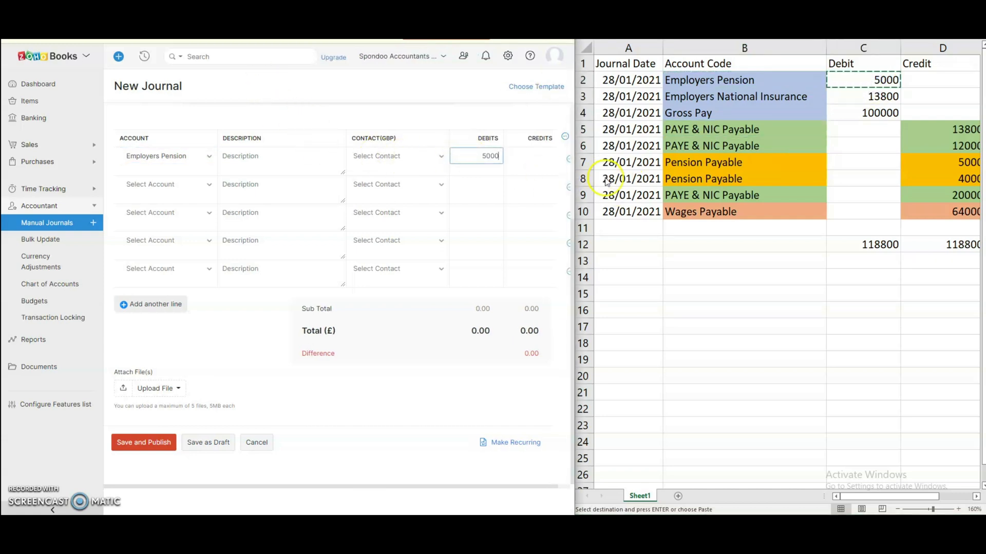
Fill the second journal line with a debit of 13800 and the account Employers National Insurance, both copied from the spreadsheet.
left_click(864, 98)
key("ctrl+c")
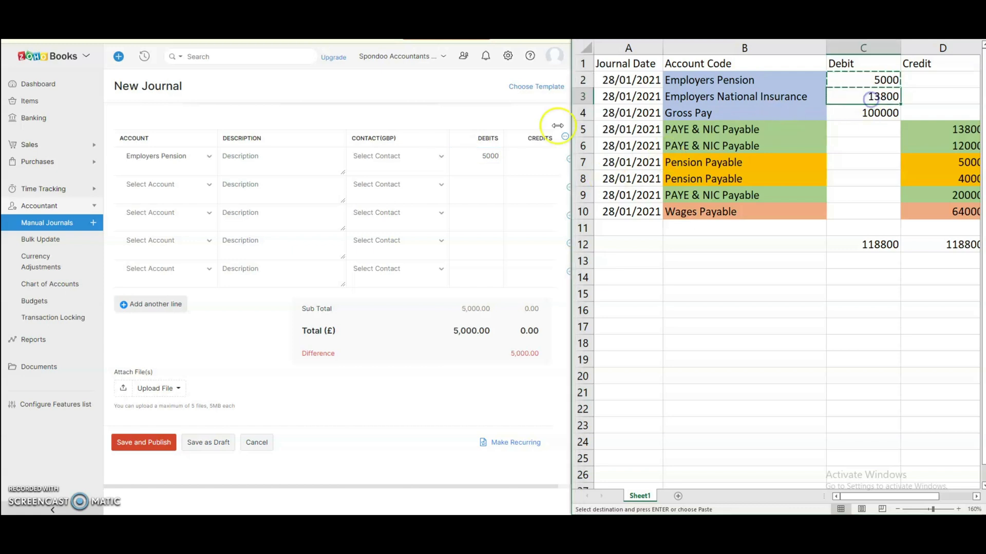
left_click(470, 183)
key("ctrl+v")
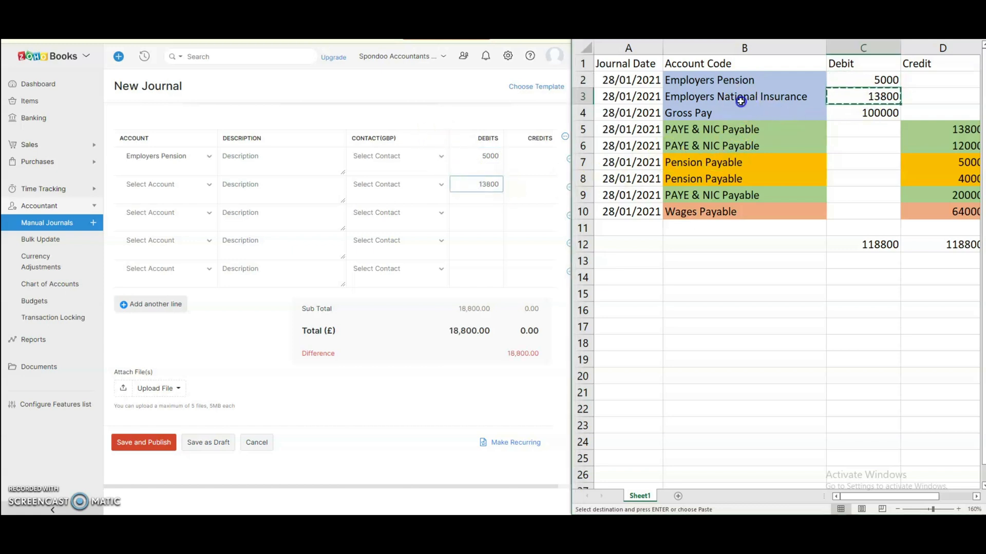
left_click(722, 97)
key("ctrl+c")
left_click(170, 186)
key("ctrl+v")
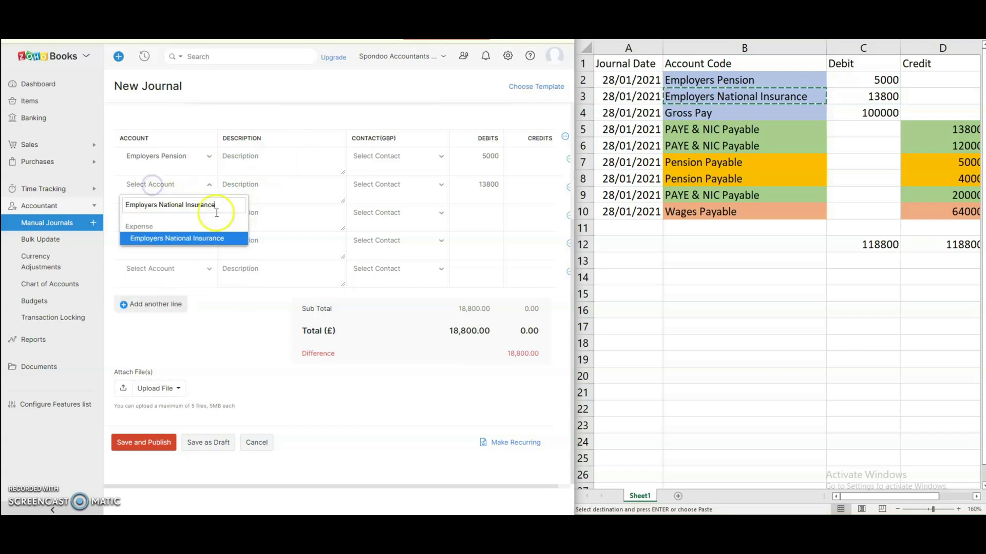
left_click(183, 239)
Fill the third journal line with the account Gross Pay and a debit of 100000, both copied from the spreadsheet.
left_click(723, 113)
key("ctrl+c")
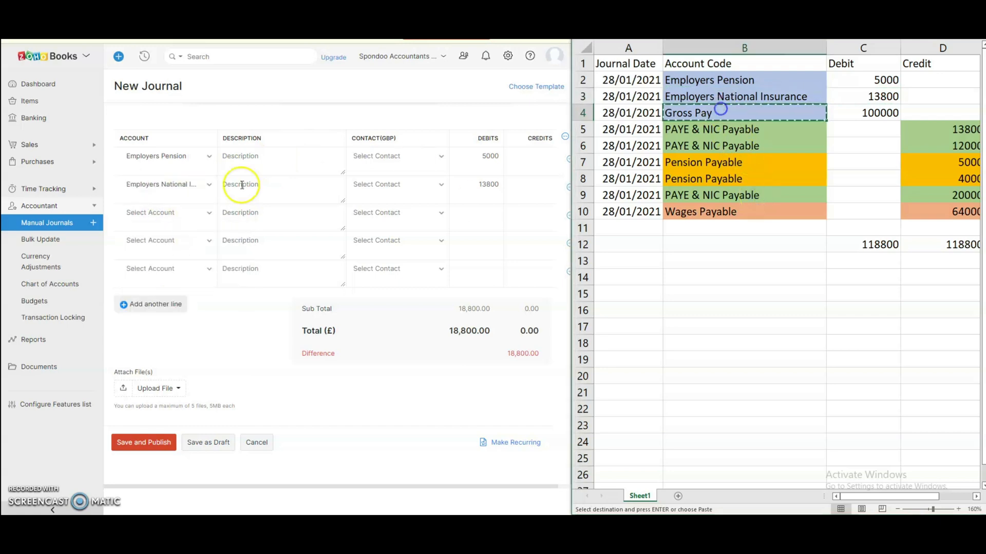
left_click(152, 216)
key("ctrl+v")
left_click(149, 261)
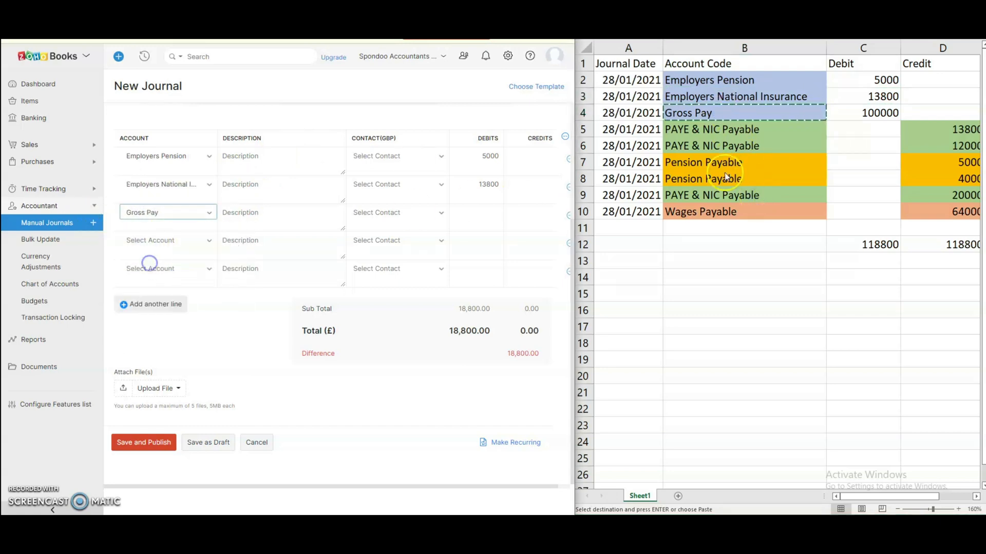
left_click(873, 113)
key("ctrl+c")
left_click(476, 211)
key("ctrl+v")
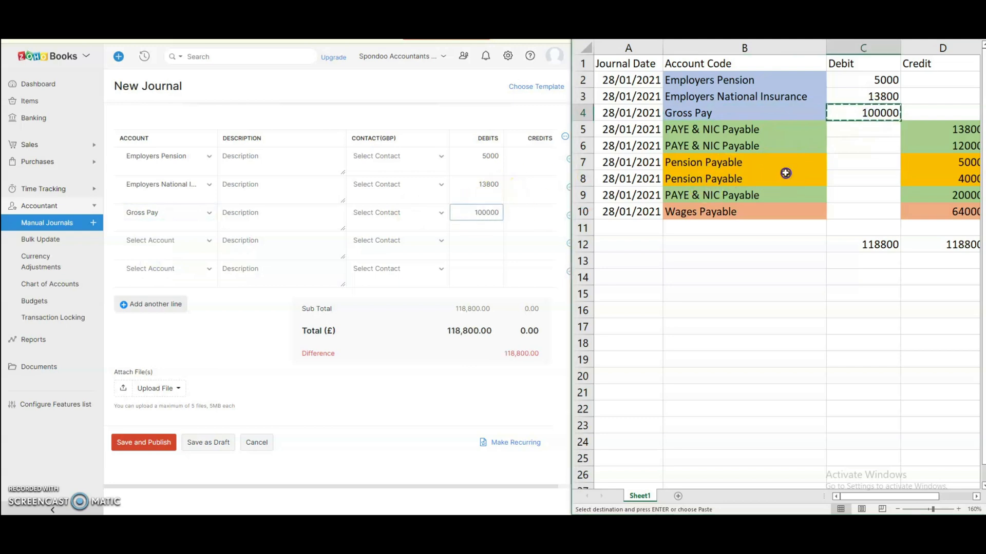
Search the contacts on the Employers Pension line for hmrc, and leave the contact unselected.
left_click(383, 157)
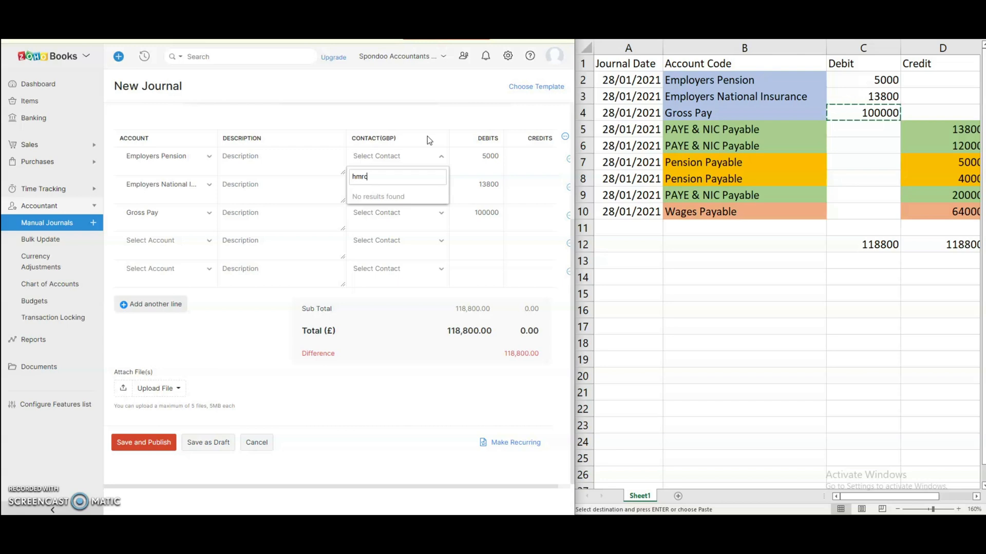
left_click(416, 121)
Try to copy Employers Pension from the spreadsheet into the first journal line's description.
left_click(278, 163)
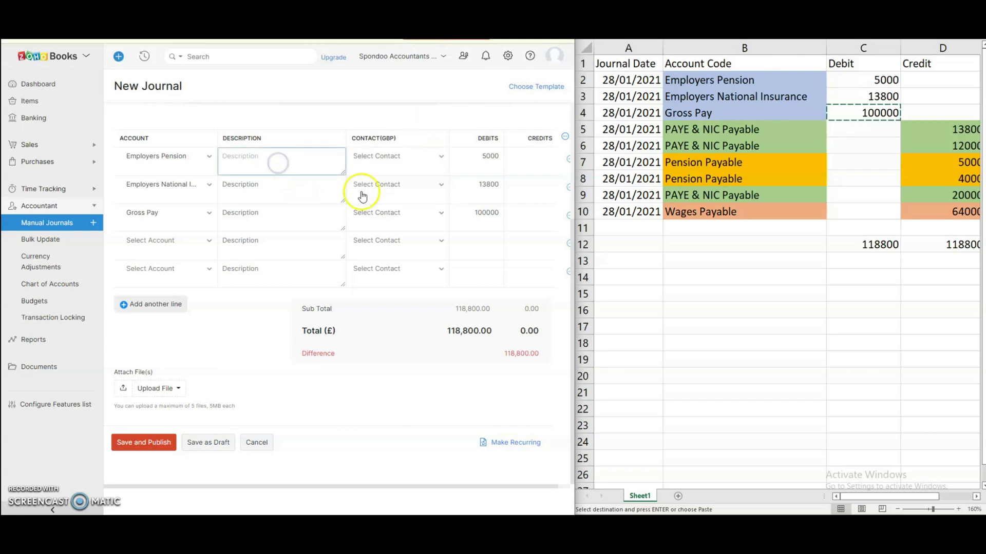
left_click(714, 82)
key("ctrl+c")
left_click(262, 155)
key("ctrl+v")
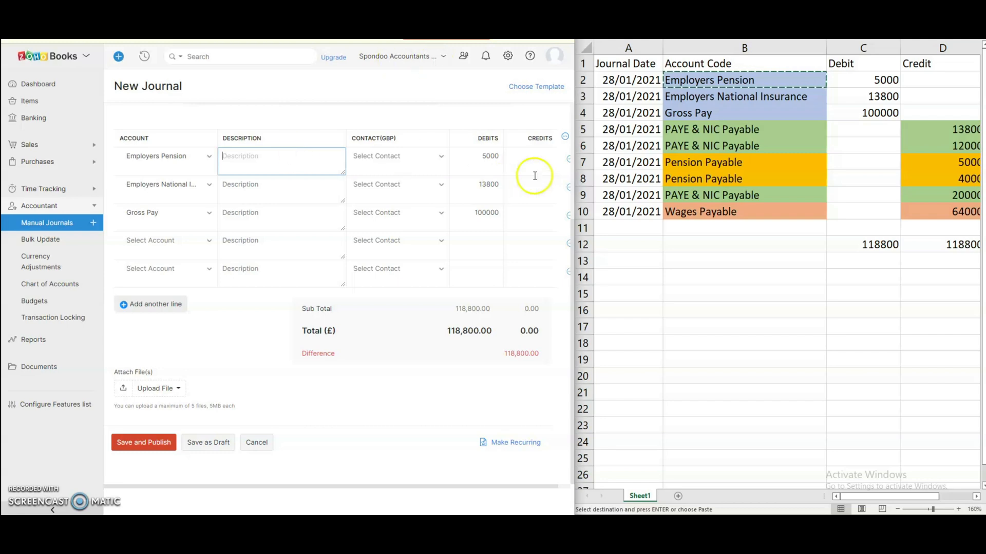
left_click(954, 133)
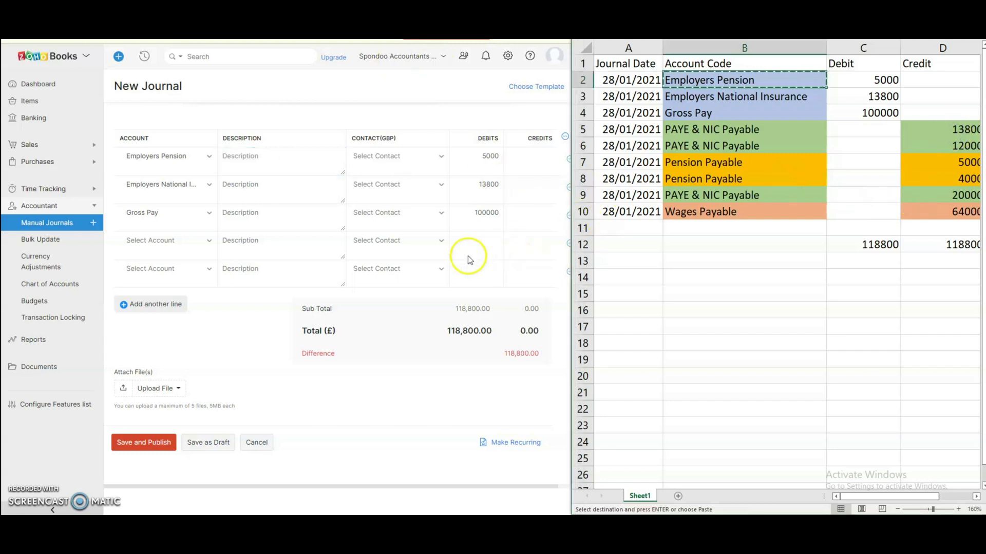
left_click(765, 167)
left_click(726, 131)
key("ctrl+c")
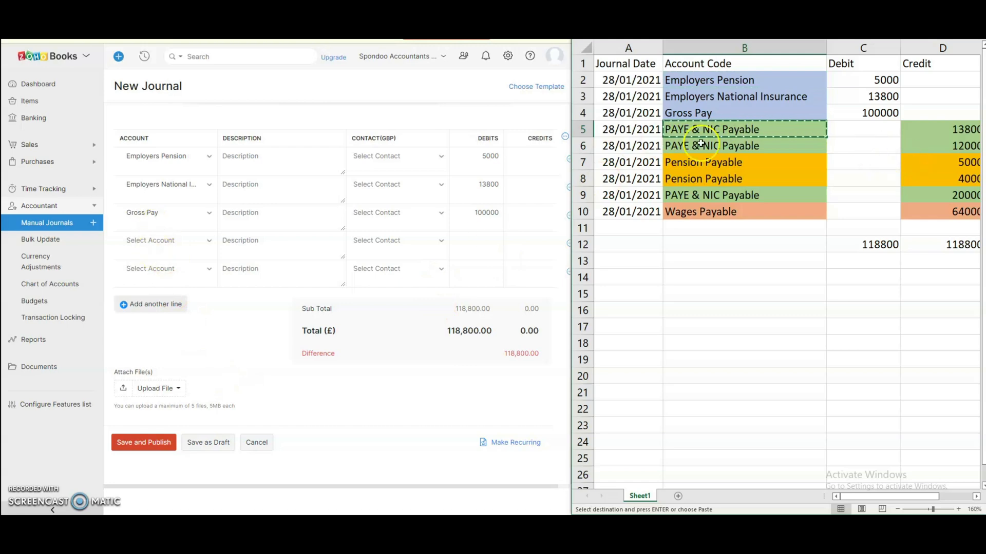
double_click(775, 130)
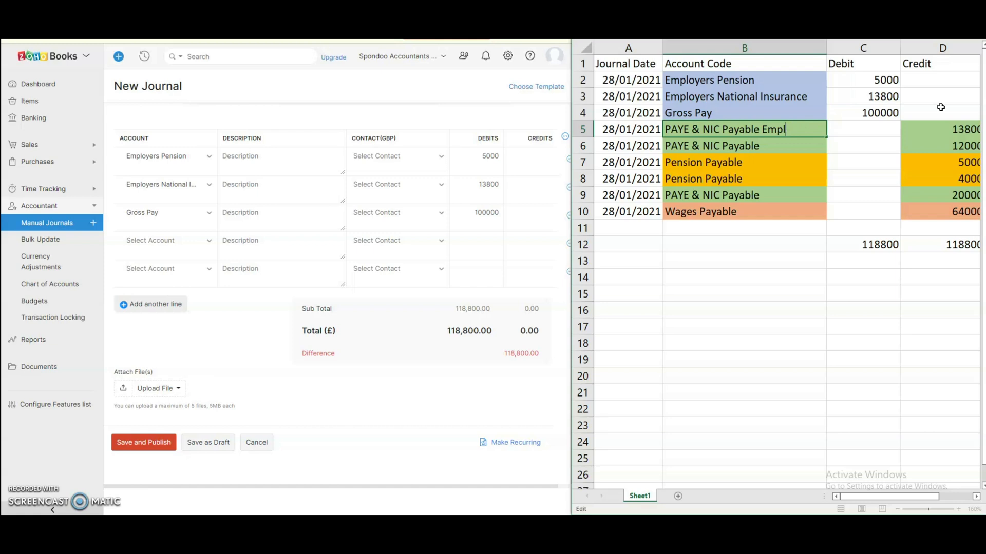
key("Return")
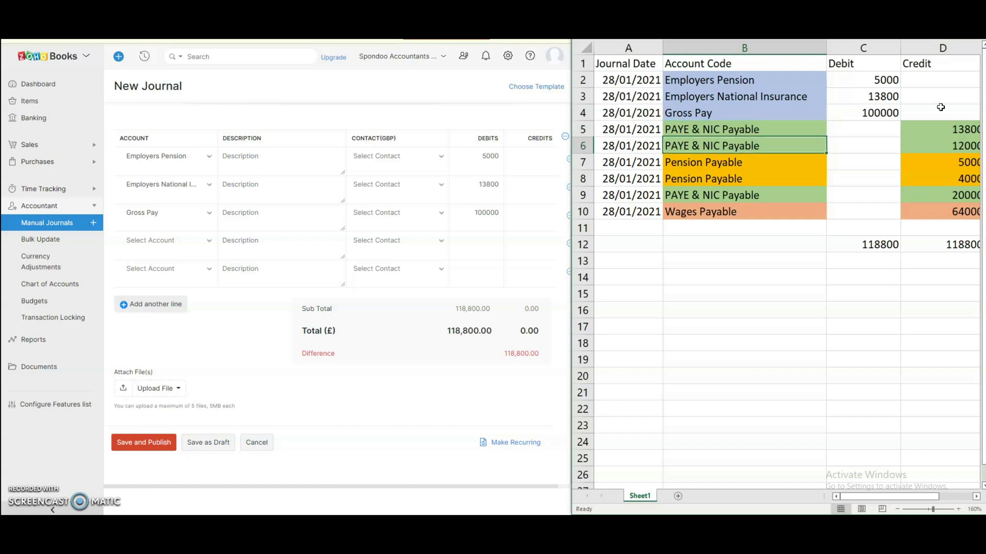
Set the account on the fourth and fifth journal lines to PAYE & NIC Payable, copied from the spreadsheet.
left_click(770, 127)
key("ctrl+c")
left_click(164, 240)
key("ctrl+v")
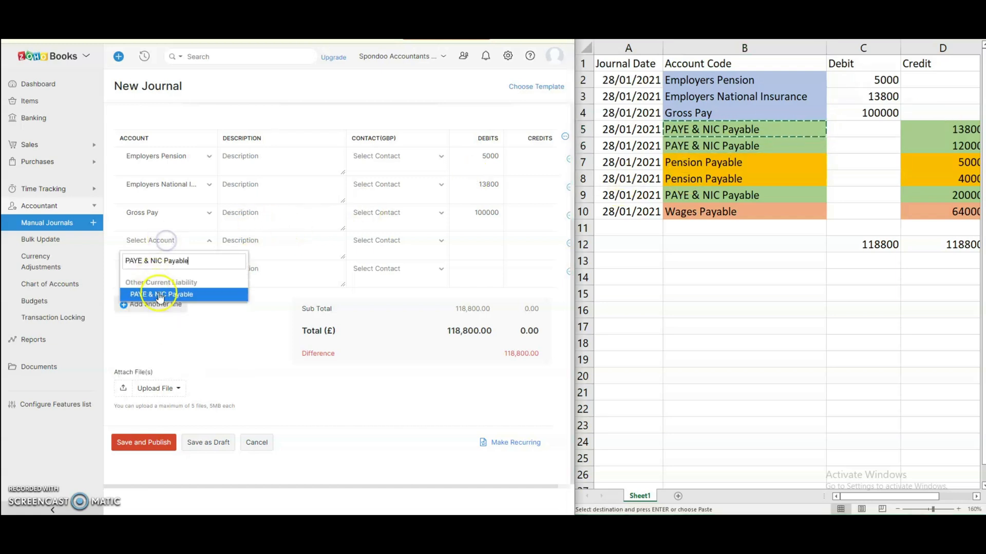
left_click(160, 297)
left_click(159, 269)
key("ctrl+v")
left_click(160, 322)
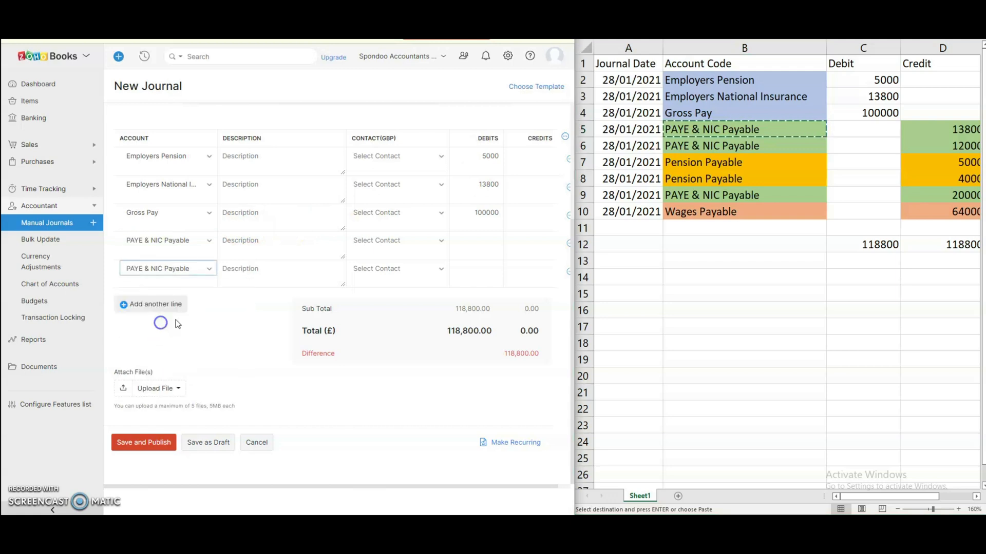
Enter credits of 13800 on the fourth journal line and 12000 on the fifth, copied from the spreadsheet.
left_click(759, 241)
left_click(942, 129)
key("ctrl+c")
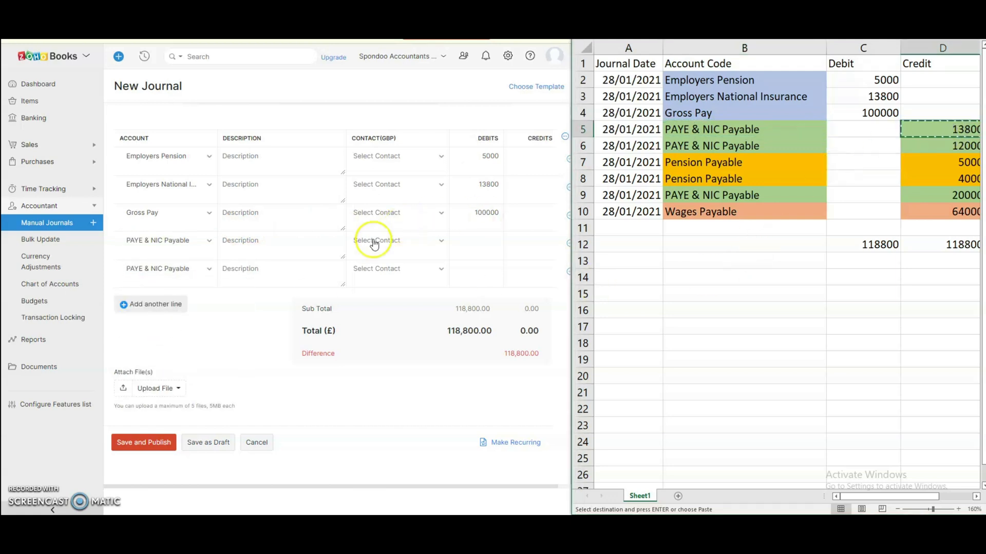
left_click(532, 241)
key("ctrl+v")
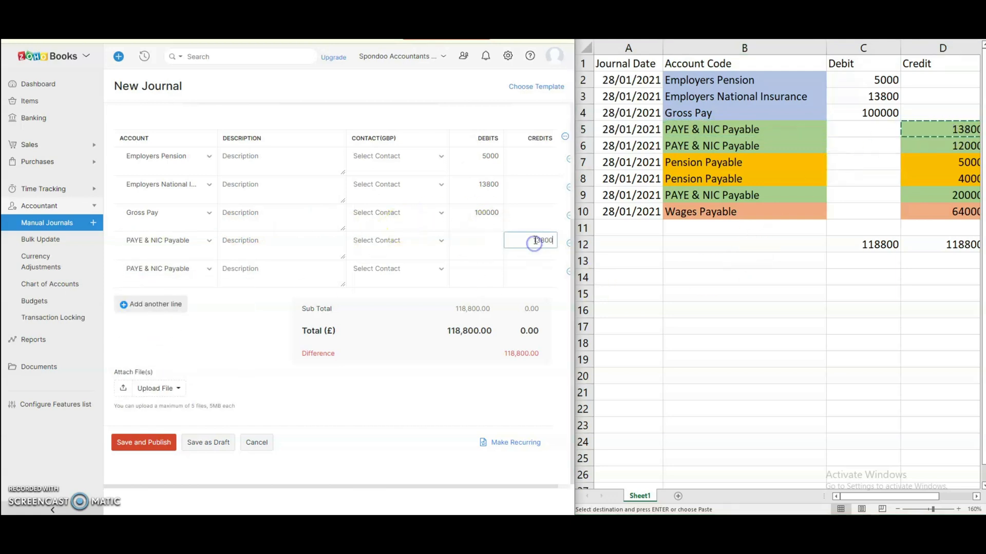
left_click(955, 149)
key("ctrl+c")
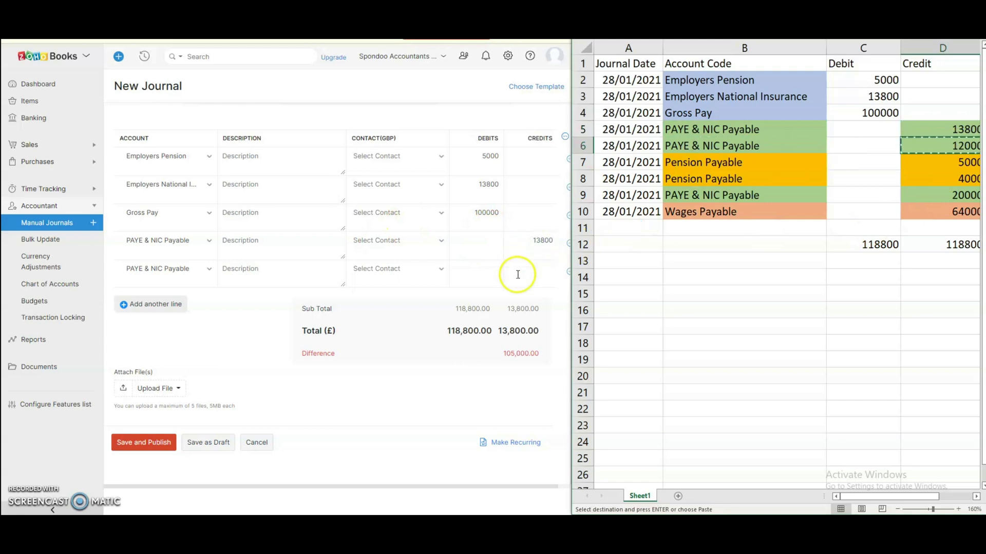
left_click(518, 275)
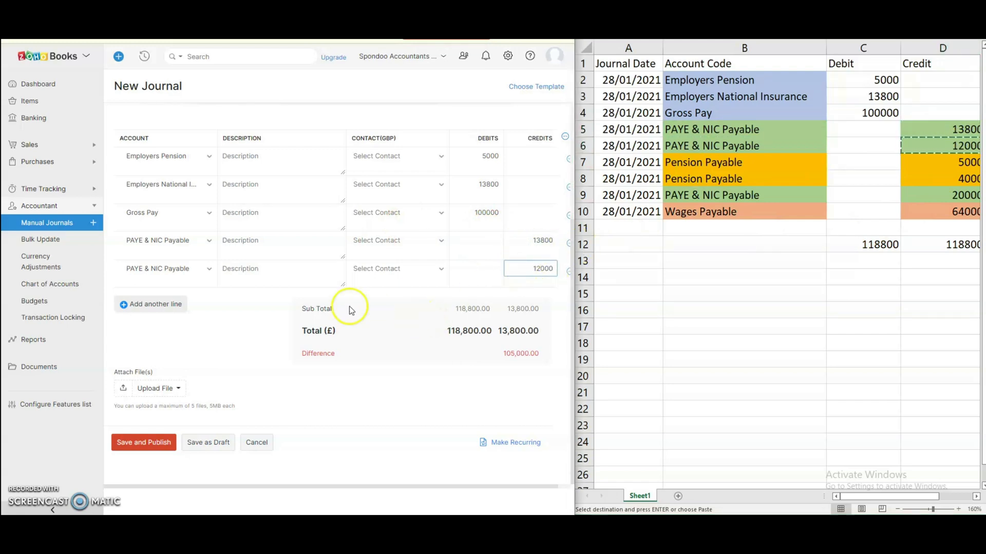
Add three blank lines to the journal below the two PAYE & NIC Payable lines.
left_click(159, 304)
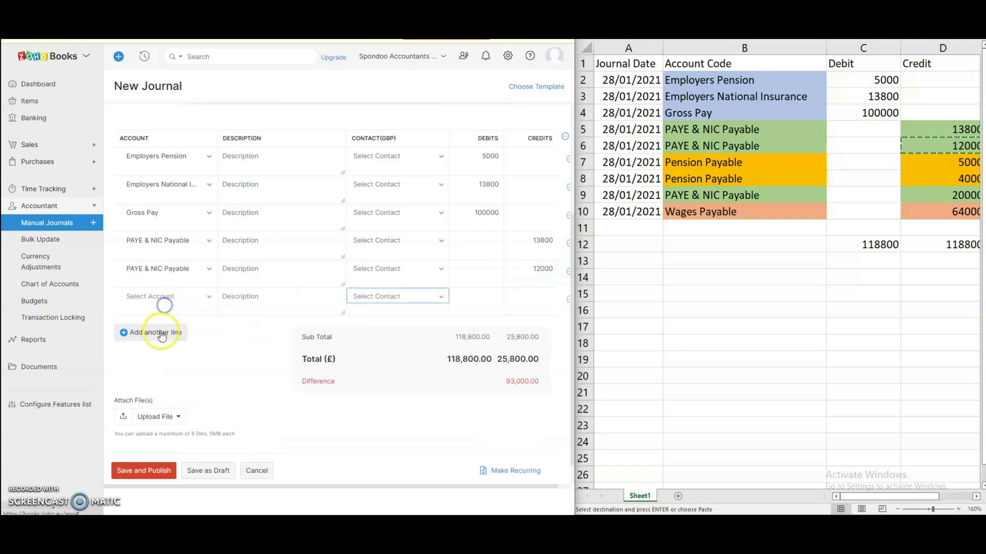
left_click(162, 336)
left_click(168, 361)
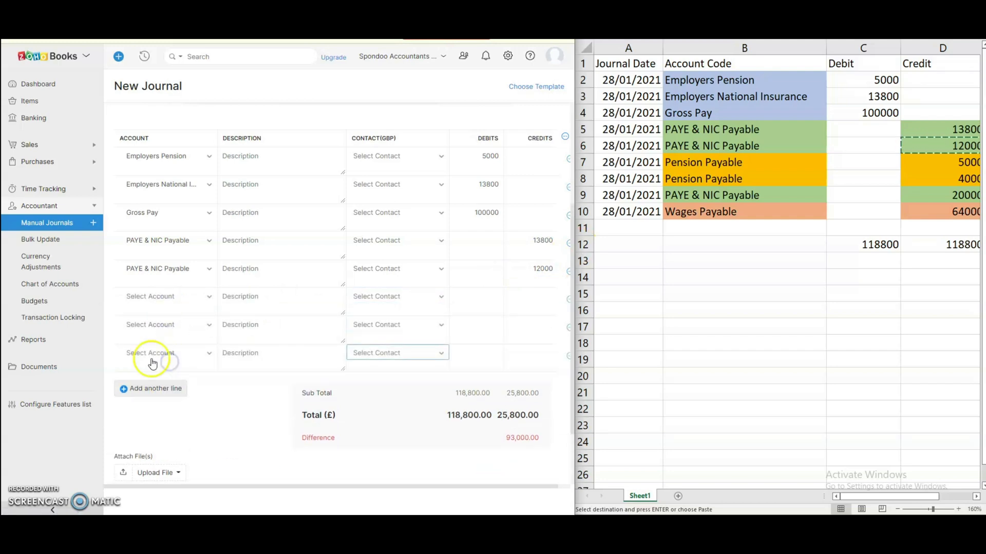
Set the sixth journal line's account to Pension Payable, copied from the spreadsheet.
left_click(763, 161)
key("ctrl+c")
left_click_drag(699, 80, 868, 81)
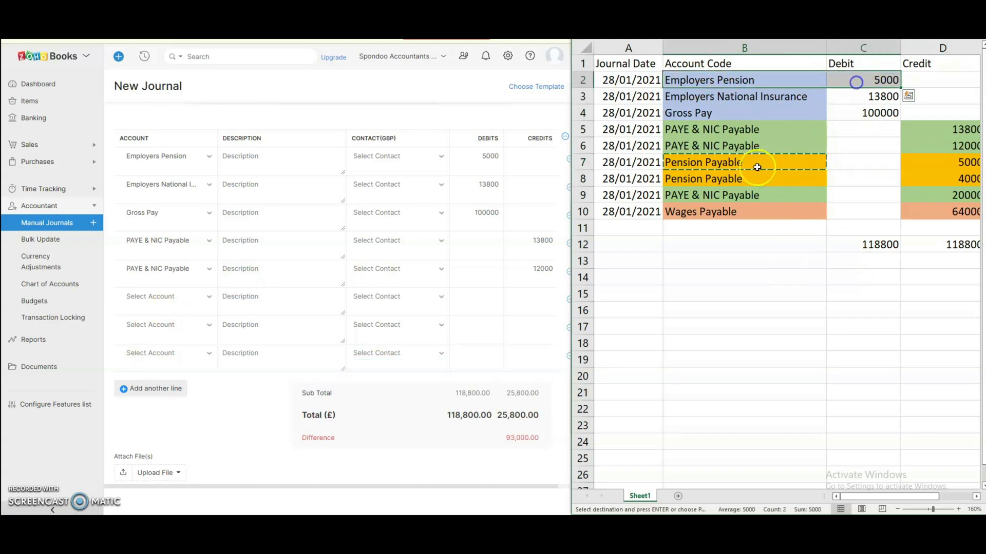
left_click(726, 150)
left_click_drag(725, 159, 753, 163)
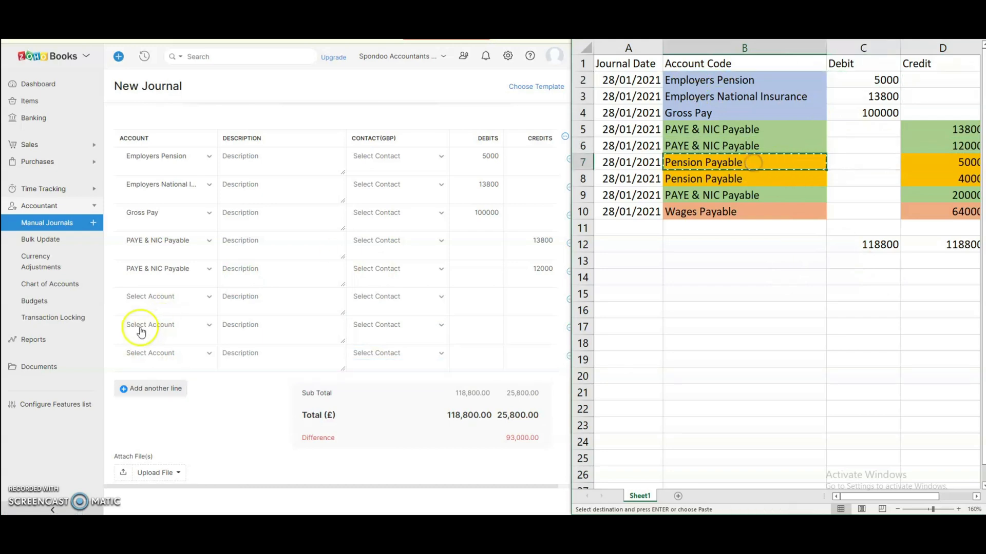
left_click(150, 296)
key("ctrl+v")
left_click(173, 351)
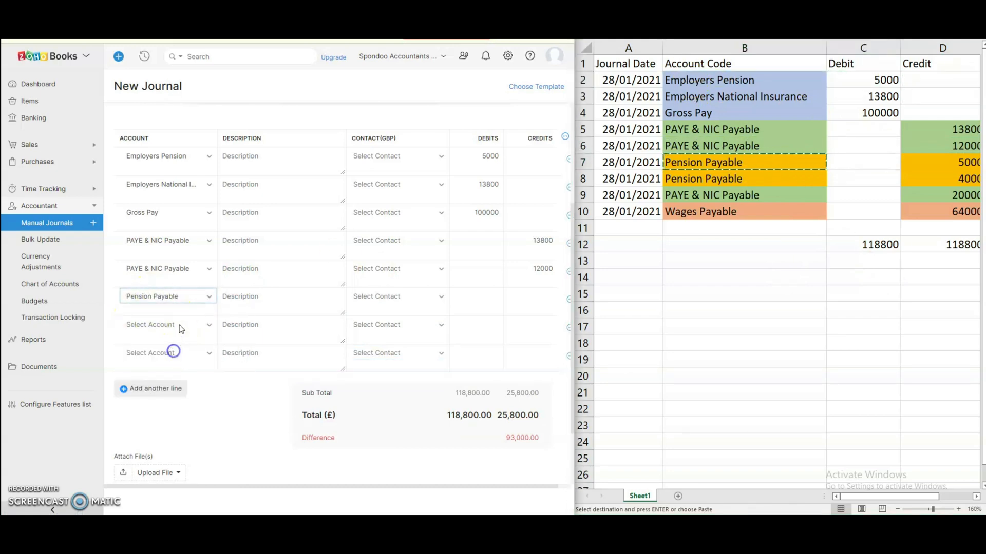
Enter credits of 5000 on the sixth journal line and 4000 on the seventh, copied from the spreadsheet.
left_click(917, 163)
key("ctrl+c")
left_click(380, 301)
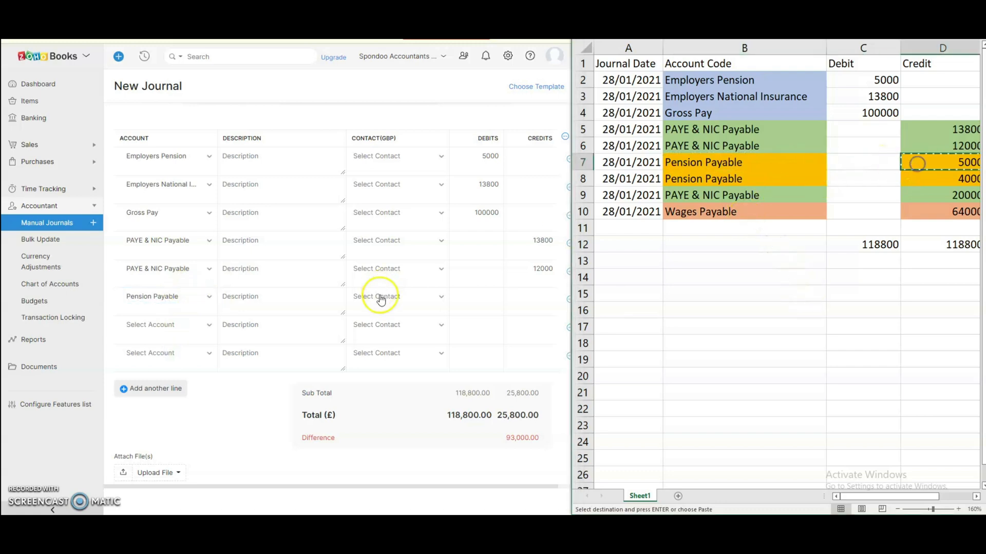
left_click(521, 293)
key("ctrl+v")
left_click(840, 272)
left_click(929, 184)
key("ctrl+c")
left_click(528, 324)
key("ctrl+v")
Set the seventh journal line's account to Pension Payable, copied from the spreadsheet.
left_click(716, 296)
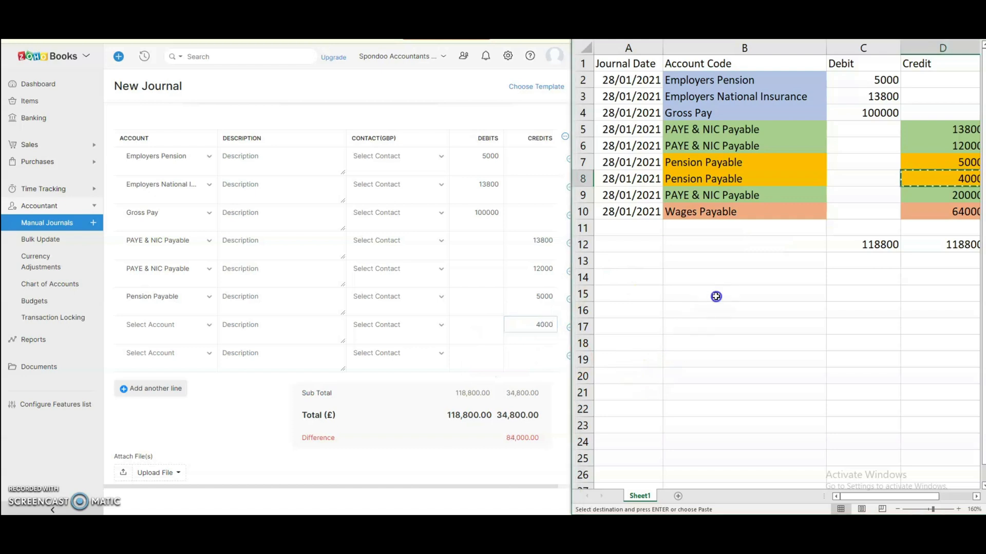
left_click(709, 179)
key("ctrl+c")
left_click(169, 325)
key("ctrl+v")
left_click(154, 379)
Add three more journal lines and set the eighth line's account to PAYE & NIC Payable, copied from the spreadsheet.
left_click(737, 299)
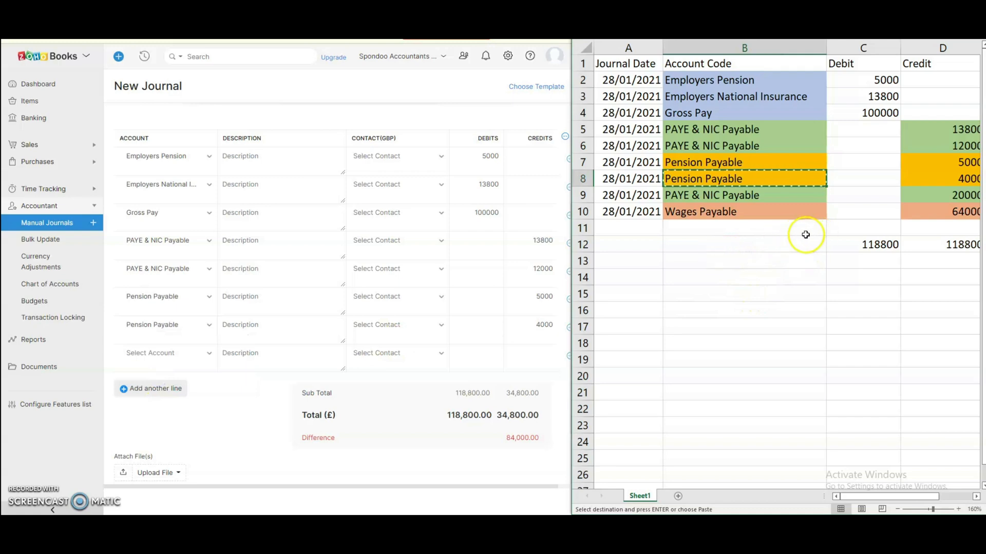
left_click(749, 223)
left_click(739, 195)
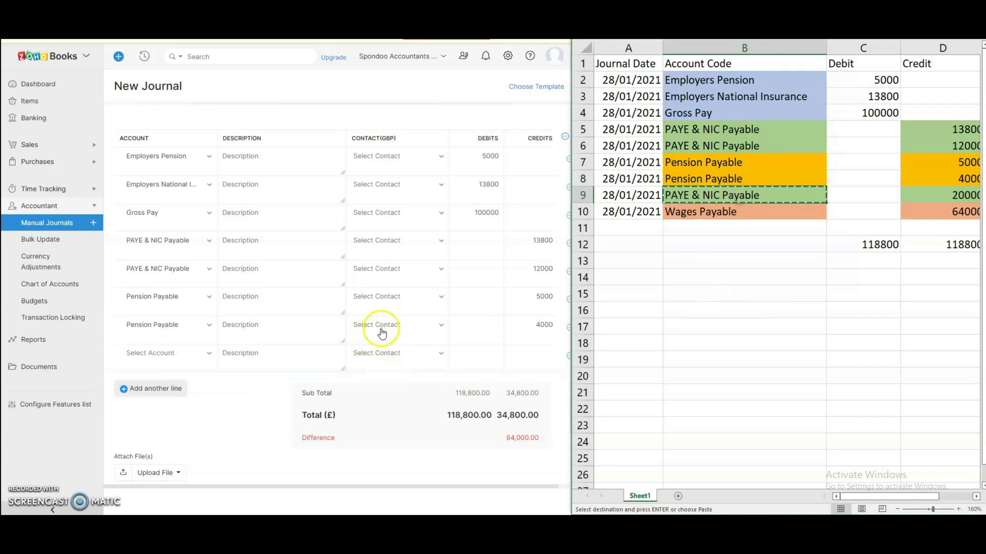
left_click(166, 301)
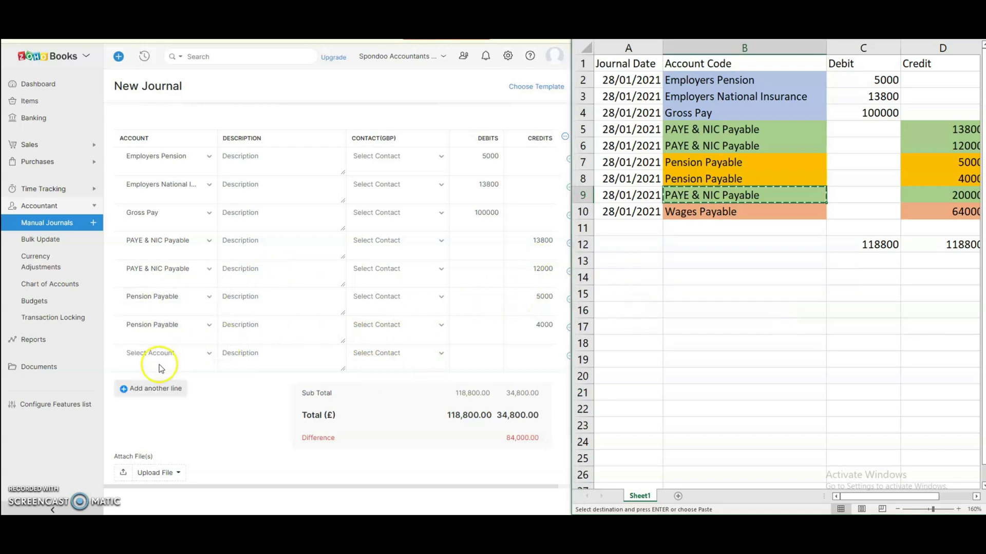
left_click(146, 385)
left_click(153, 417)
left_click(157, 444)
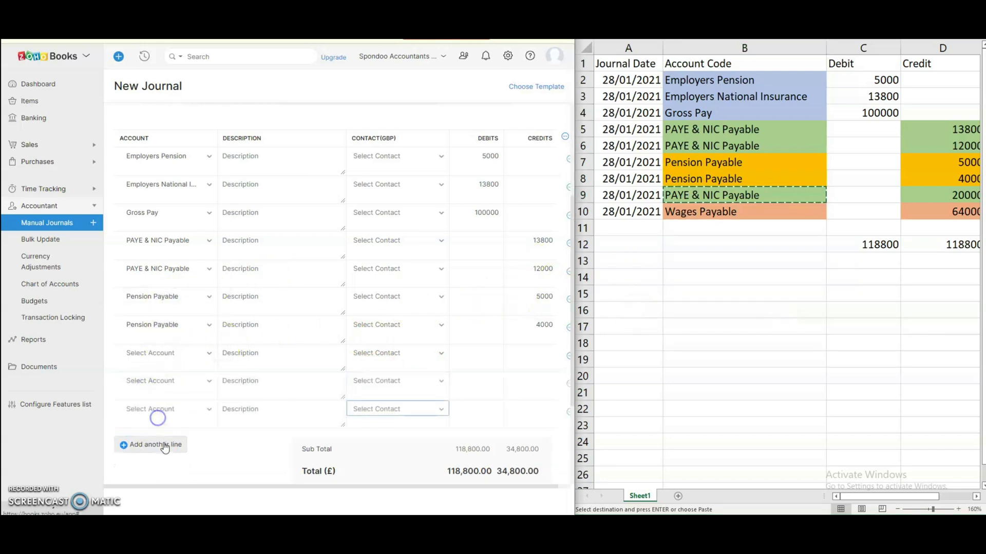
left_click(166, 350)
left_click(158, 405)
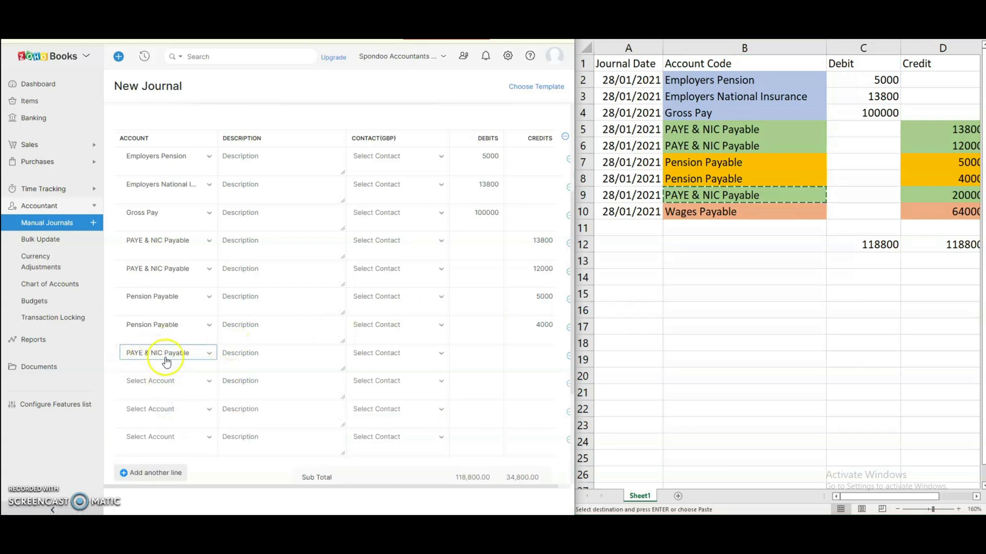
Enter a credit of 20000 on the eighth journal line, copied from the spreadsheet.
left_click(825, 279)
left_click(950, 197)
key("ctrl+c")
left_click(529, 354)
key("ctrl+v")
Set the ninth journal line's account to Wages Payable, copied from the spreadsheet.
left_click(843, 281)
left_click(708, 234)
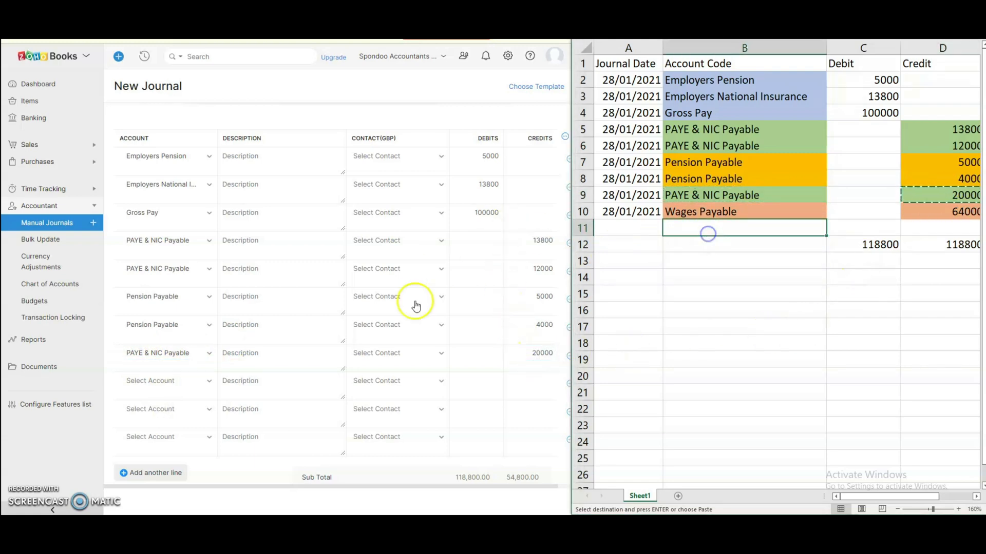
key("Up")
key("ctrl+c")
left_click(174, 381)
key("ctrl+v")
left_click(149, 434)
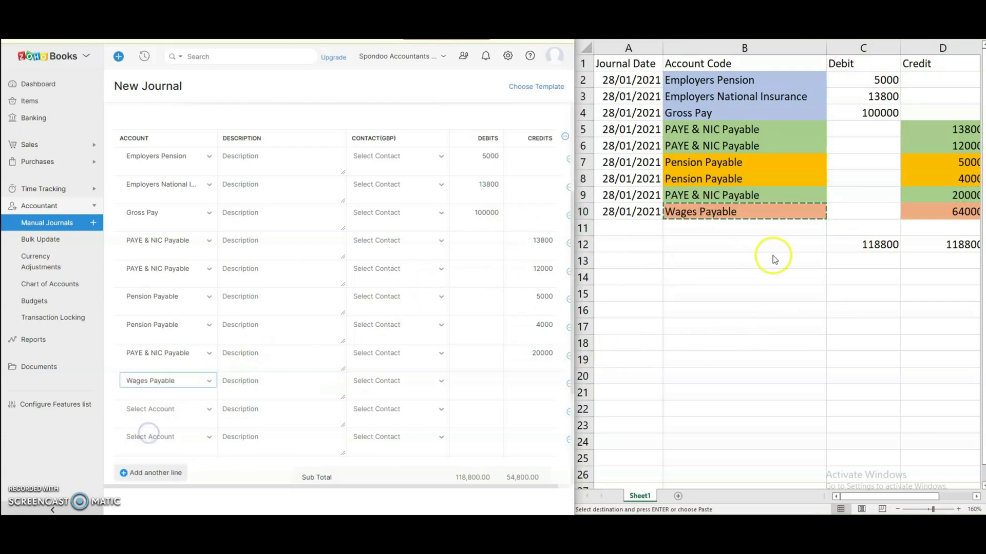
Enter a credit of 64000 on the Wages Payable line, copied from the spreadsheet.
left_click(944, 212)
key("ctrl+c")
left_click(537, 383)
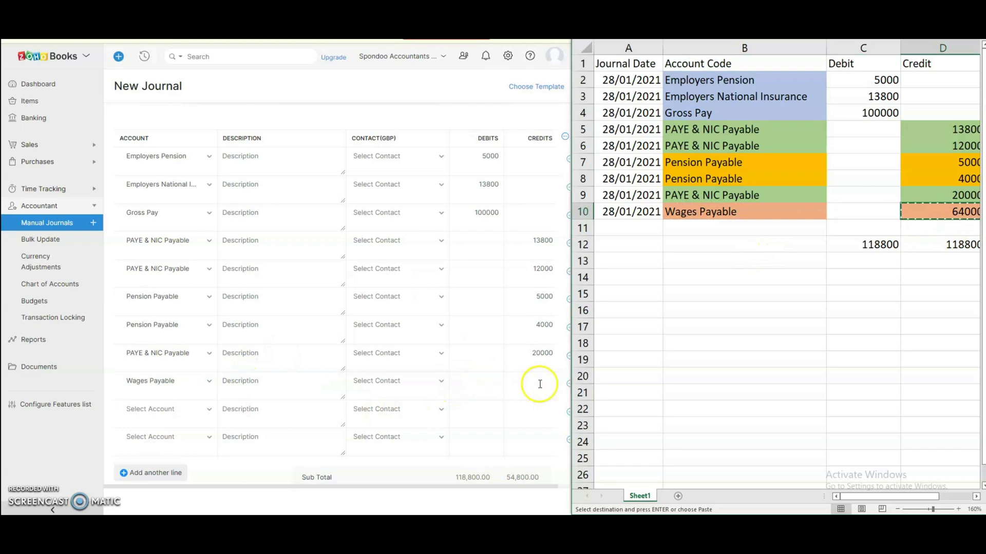
key("ctrl+v")
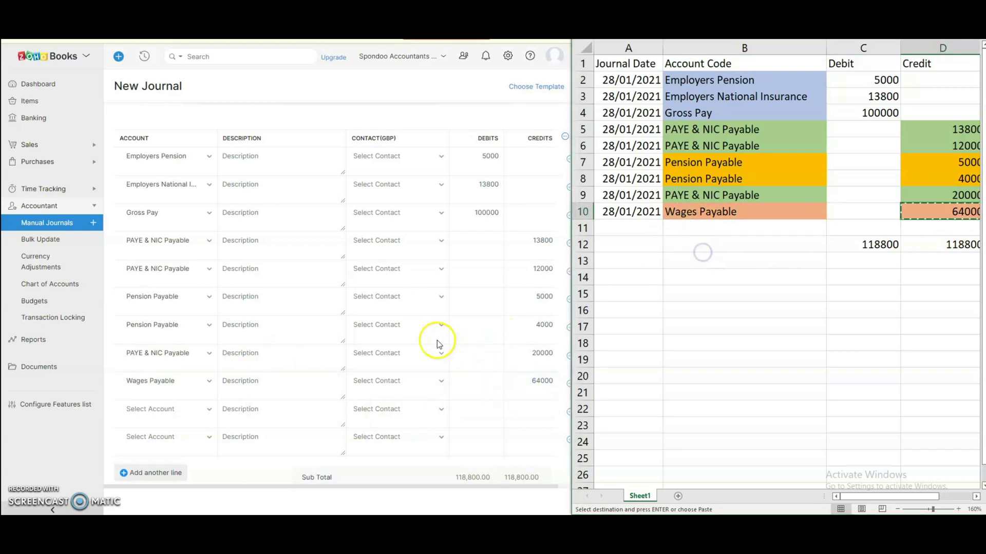
Review the journal's header details, line totals and difference, and compare the PAYE & NIC and pension entries with the spreadsheet.
scroll(363, 334, "up", 4)
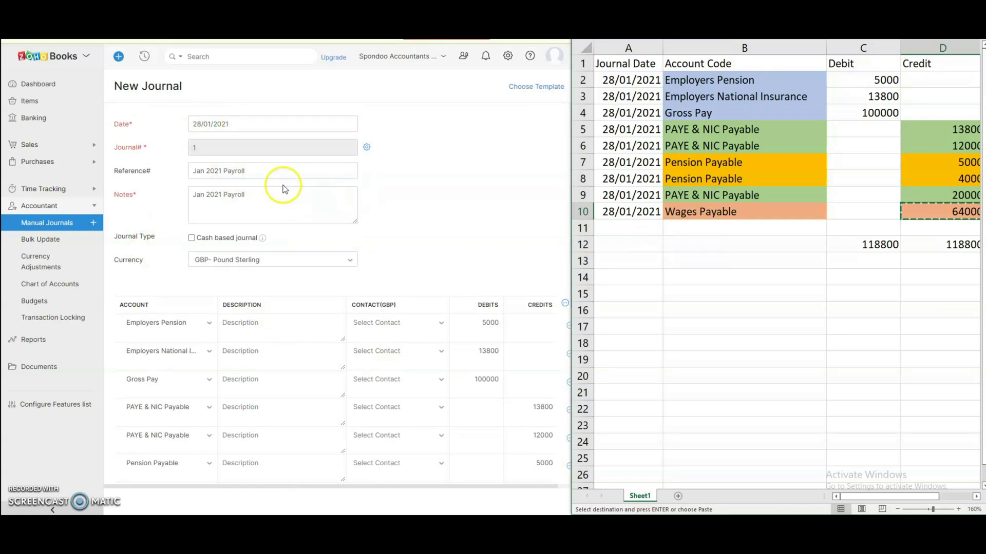
scroll(402, 171, "down", 5)
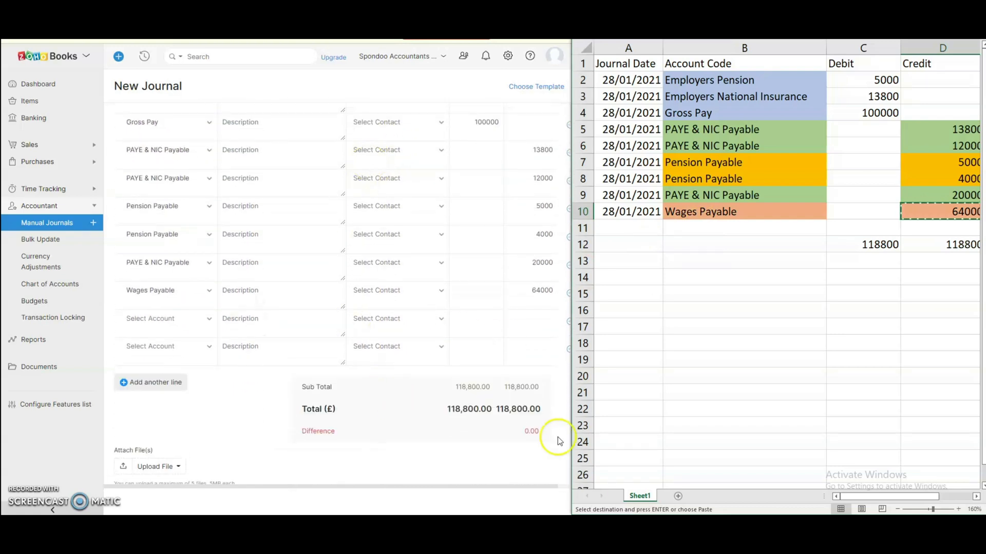
left_click_drag(313, 431, 324, 427)
left_click_drag(520, 433, 527, 430)
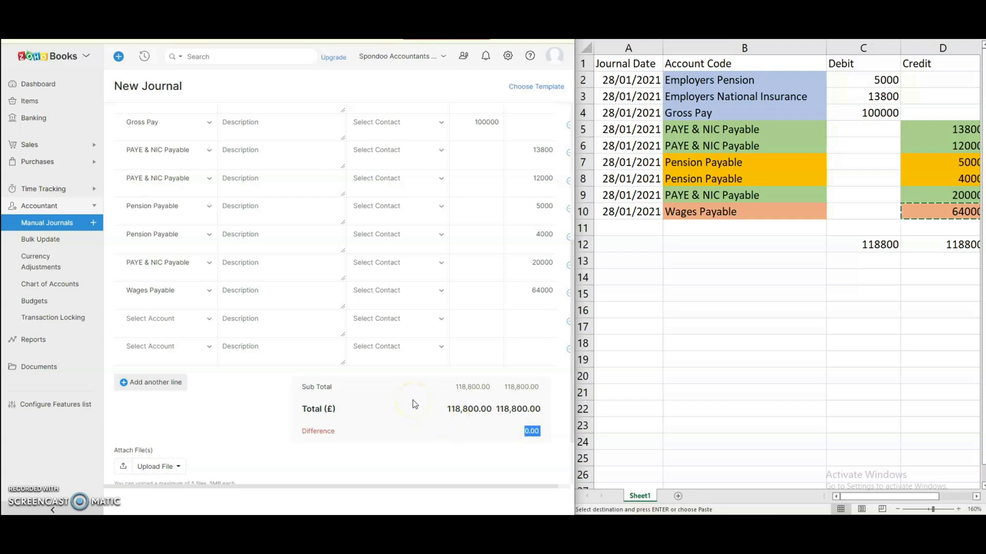
left_click(665, 260)
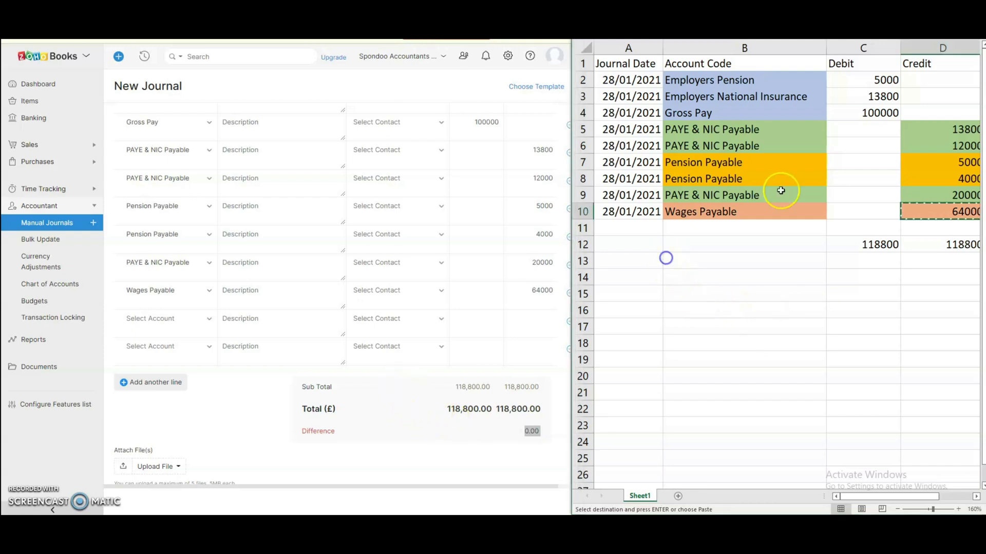
left_click_drag(758, 129, 700, 146)
mouse_move(703, 162)
left_mouse_down()
mouse_move(693, 192)
mouse_move(695, 161)
mouse_move(698, 180)
left_mouse_up()
Save and publish the January 2021 payroll journal.
left_click(425, 414)
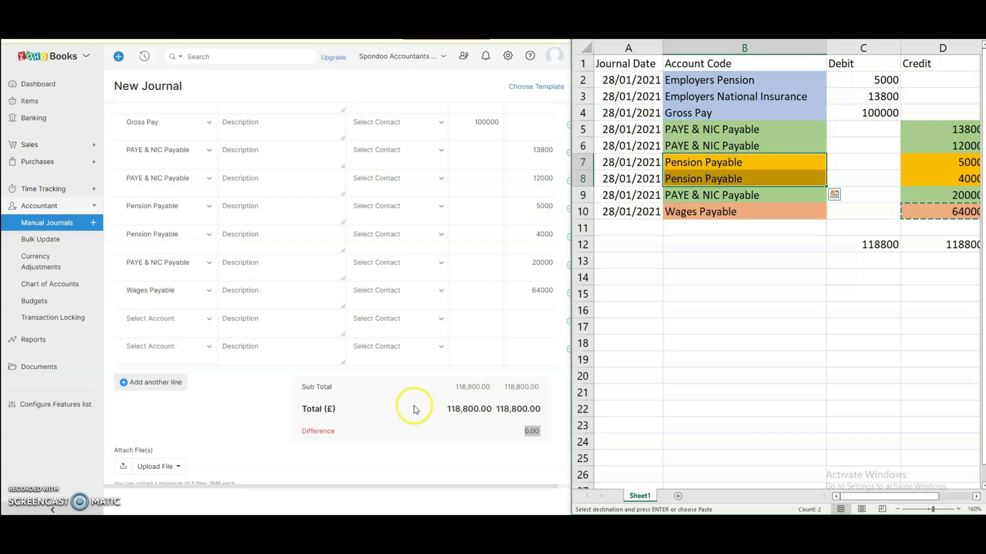
scroll(353, 378, "down", 2)
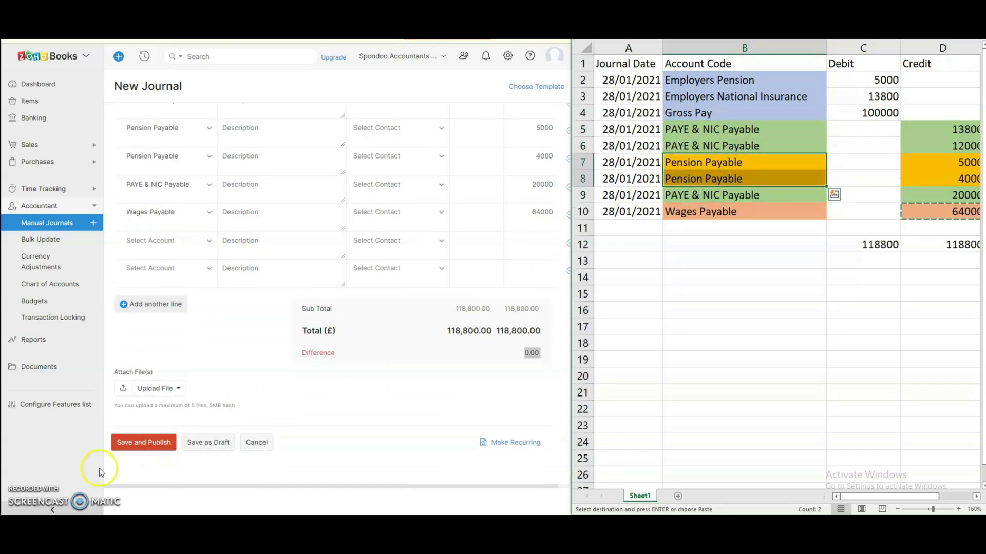
left_click(137, 452)
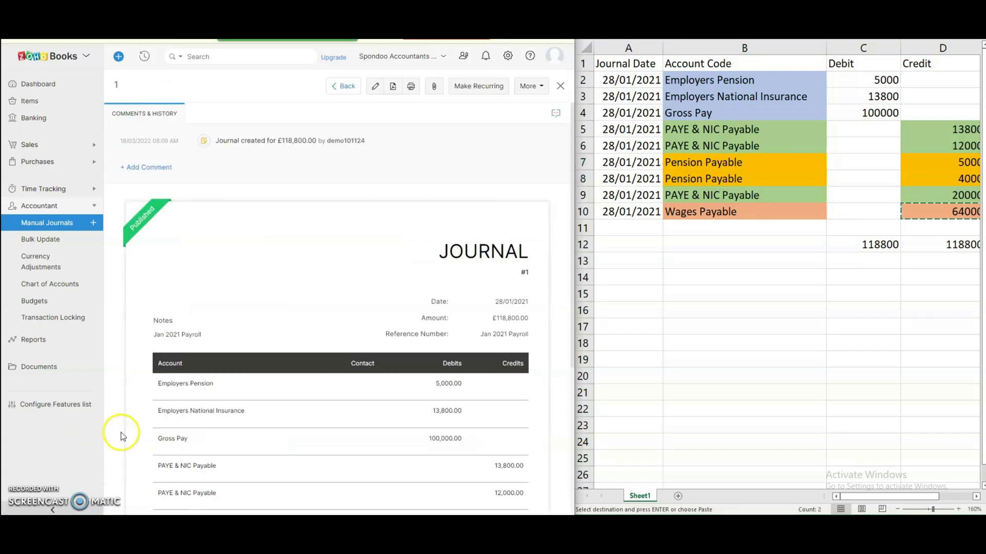
Show the additional actions available for the published journal and review its lines and totals.
left_click(530, 86)
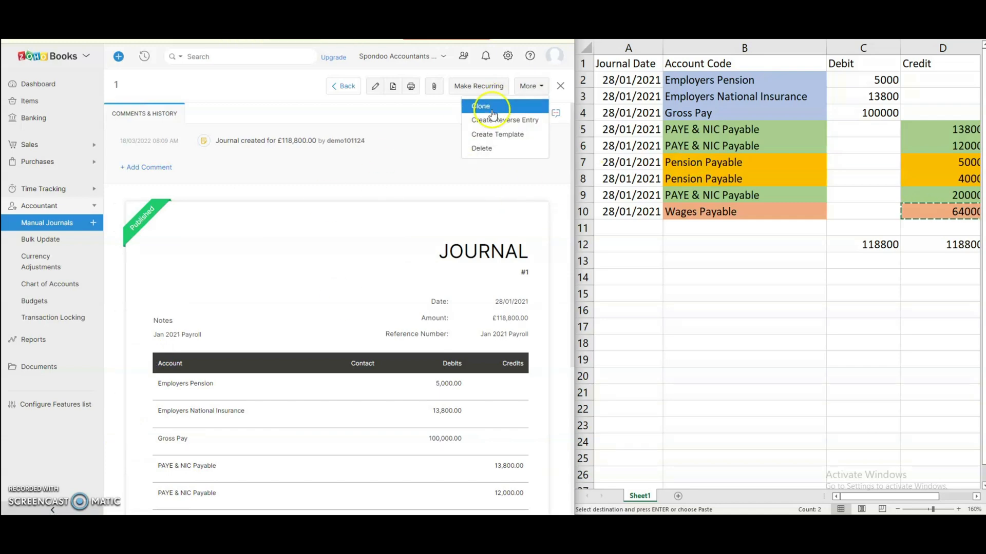
scroll(288, 308, "down", 5)
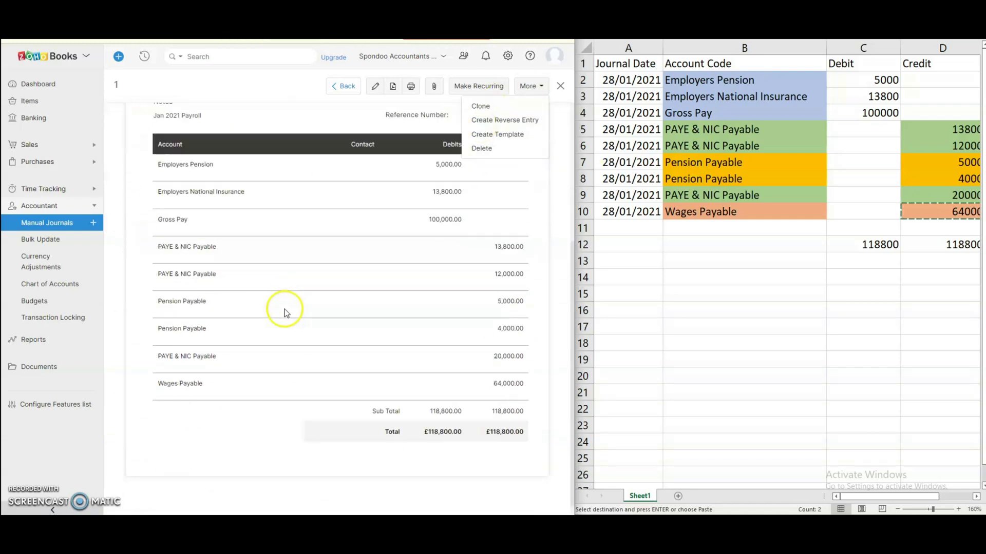
scroll(281, 313, "up", 3)
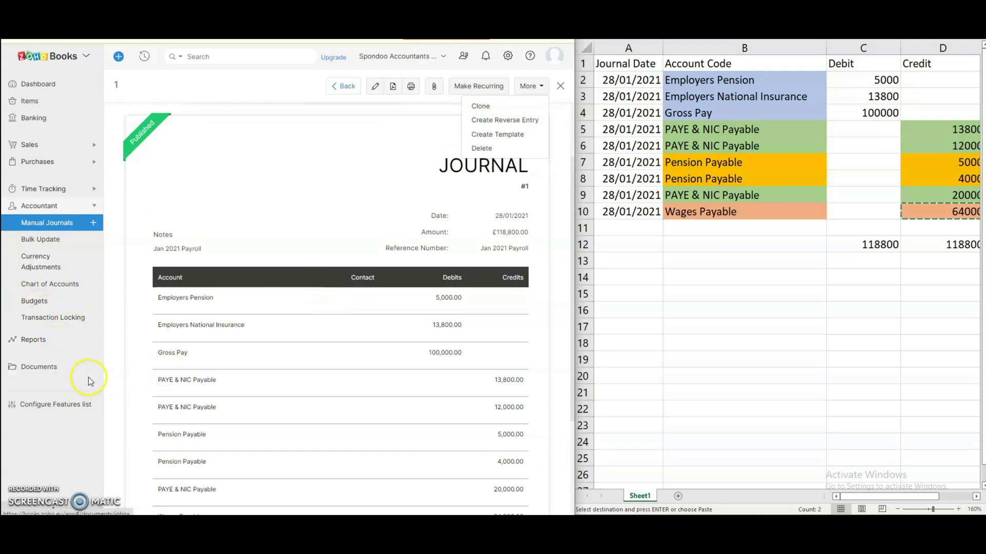
Open the Profit and Loss report from the business overview reports.
left_click(31, 341)
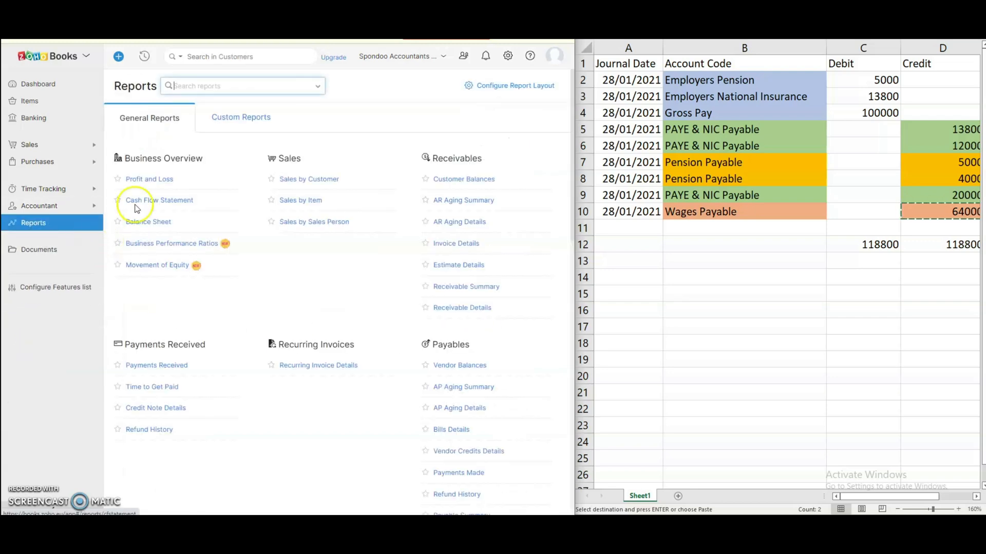
left_click(150, 180)
scroll(366, 369, "down", 2)
scroll(270, 242, "up", 2)
Choose a custom date range for the Profit and Loss report and set its start date to 1 January 2021.
left_click(128, 90)
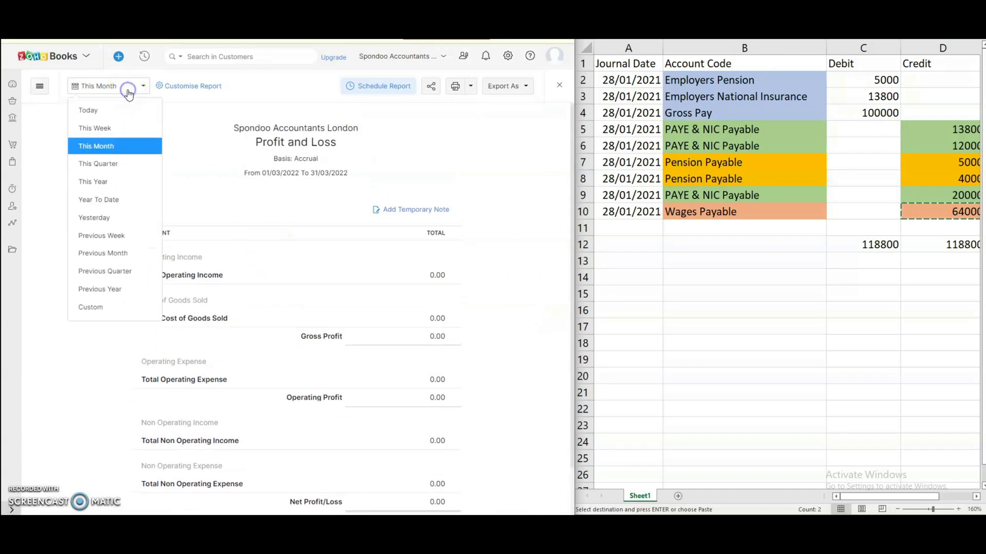
left_click(109, 314)
left_click(237, 132)
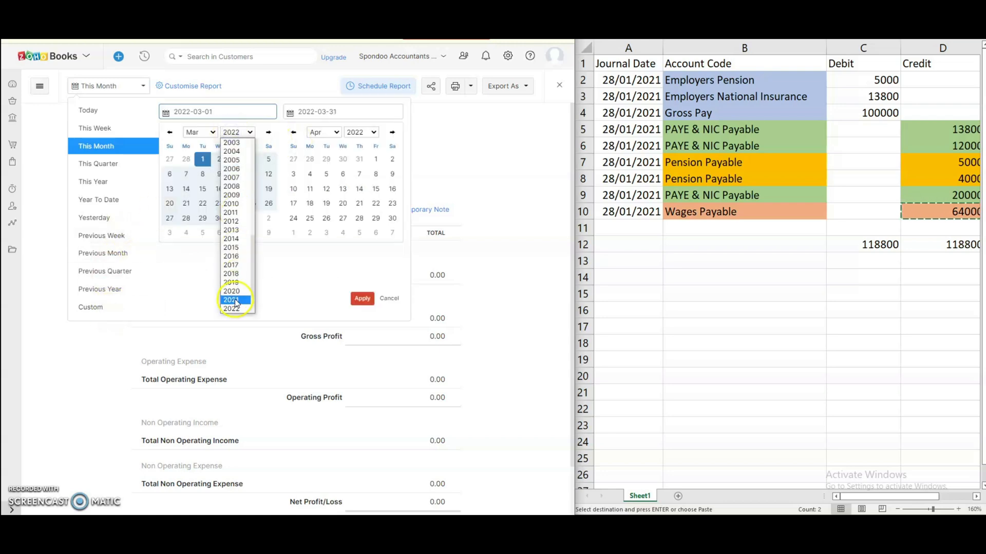
left_click(235, 300)
left_click(200, 132)
left_click(197, 142)
left_click(201, 159)
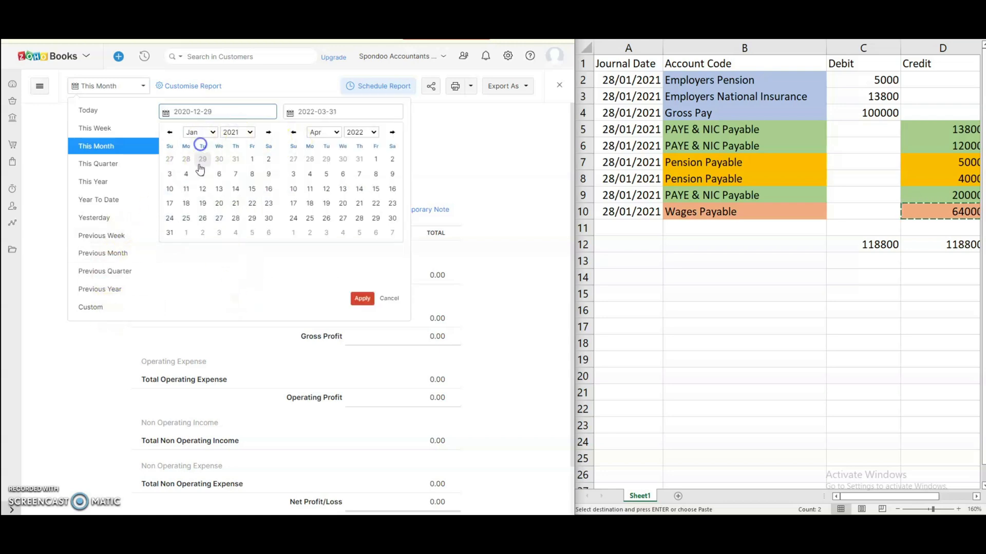
left_click(252, 160)
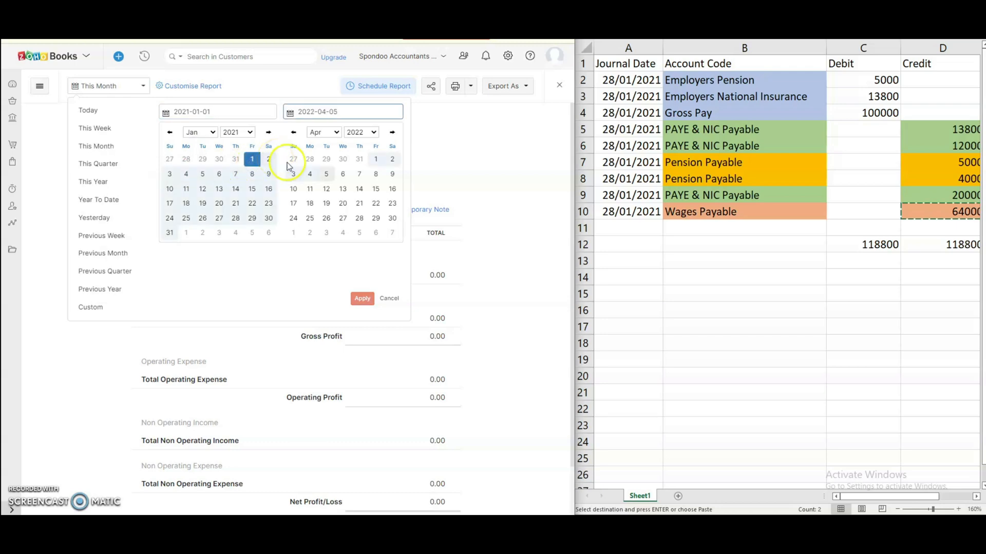
Set the range's end date to 31 January 2021, keep 1 January 2021 as the start, and apply it to the Profit and Loss report.
left_click(393, 218)
left_click(323, 133)
left_click(334, 146)
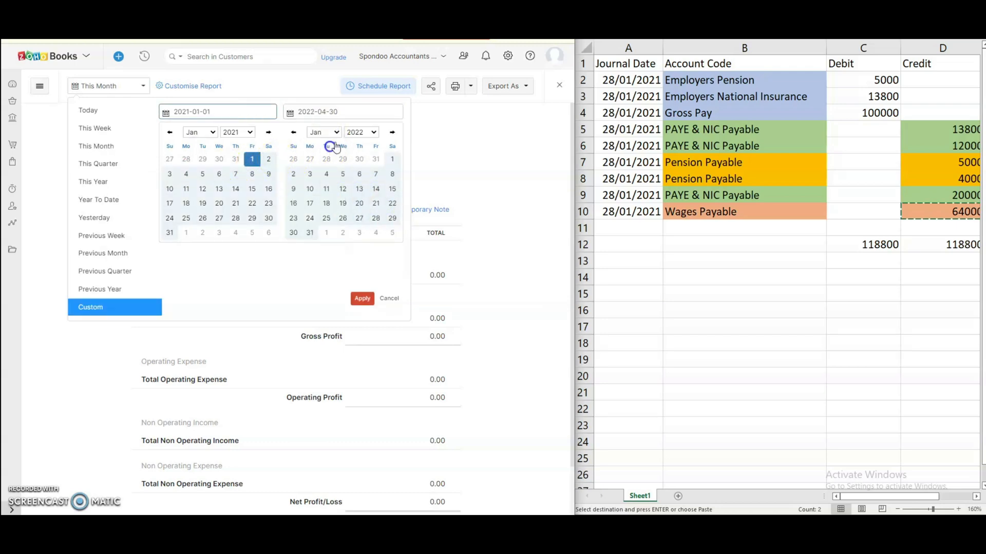
left_click(361, 132)
left_click(362, 144)
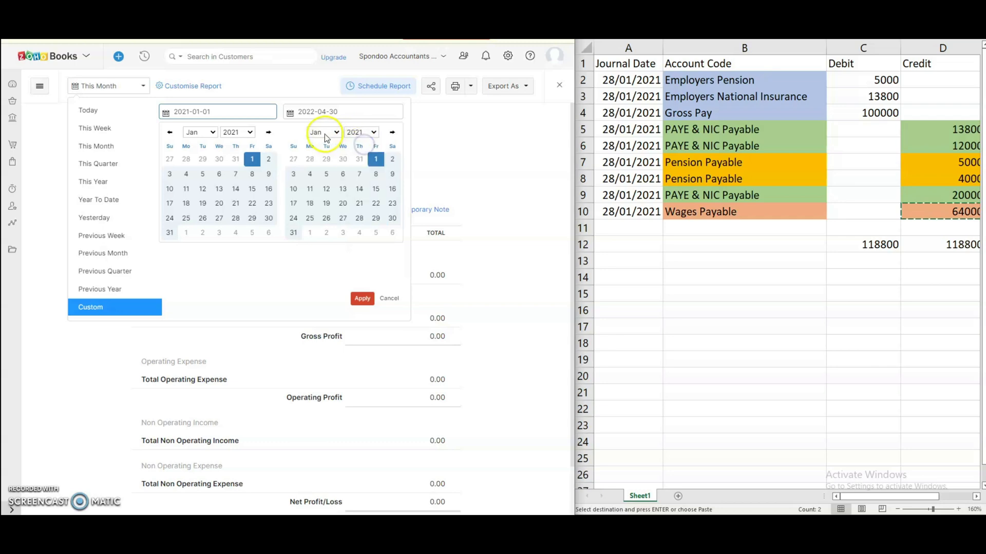
left_click(293, 234)
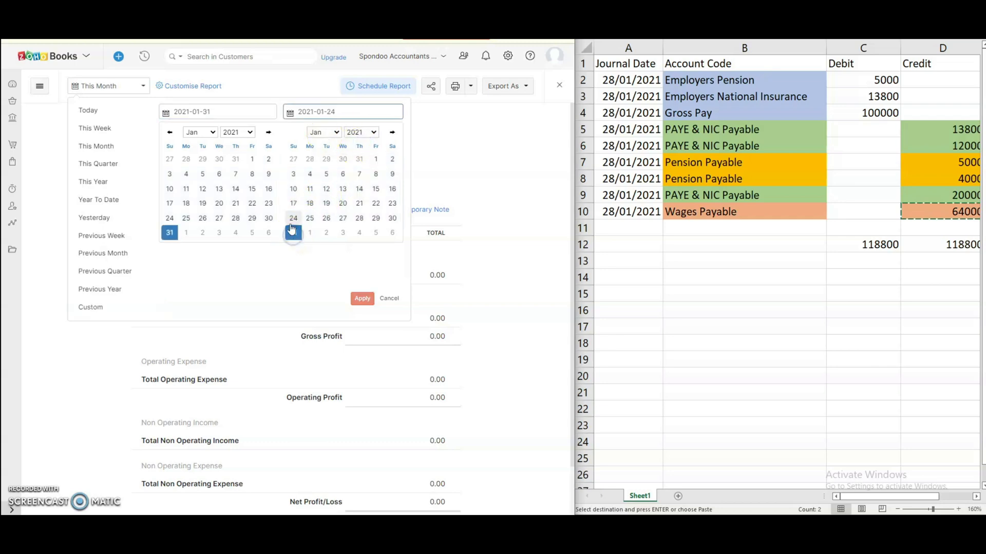
left_click(251, 159)
left_click(292, 233)
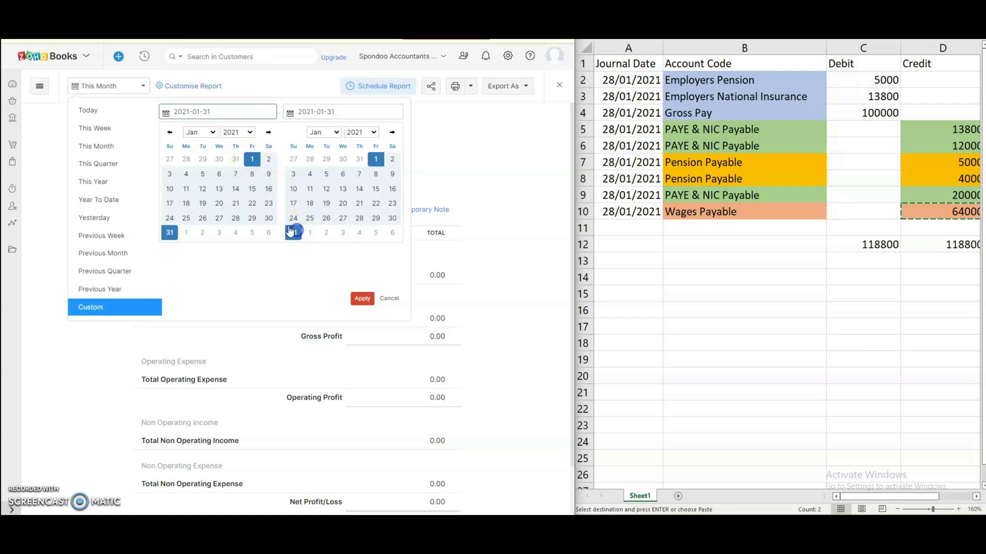
left_click(362, 300)
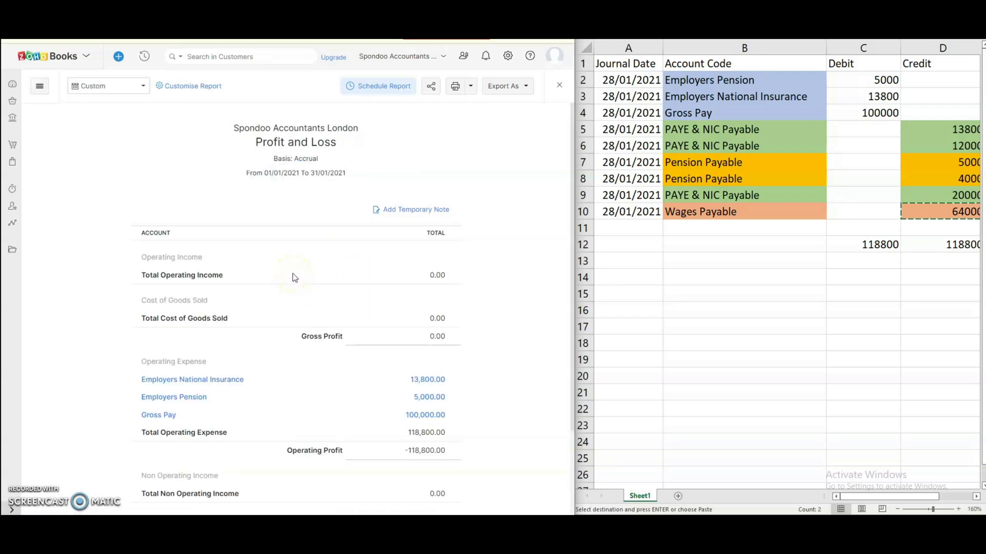
Review the January 2021 payroll costs under Operating Expense and the resulting profit figures in the Profit and Loss report.
scroll(294, 277, "down", 3)
scroll(456, 315, "up", 3)
scroll(441, 251, "down", 1)
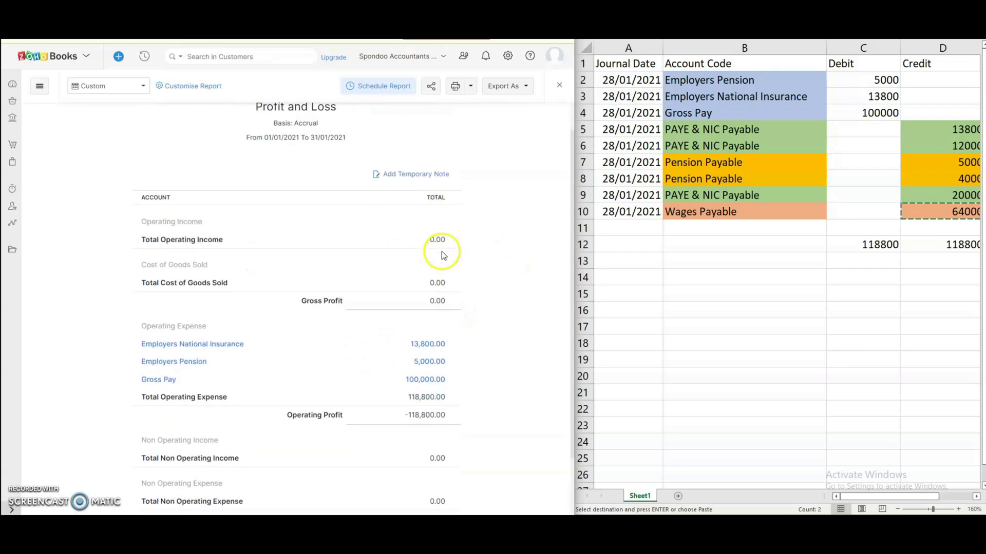
left_click(511, 352)
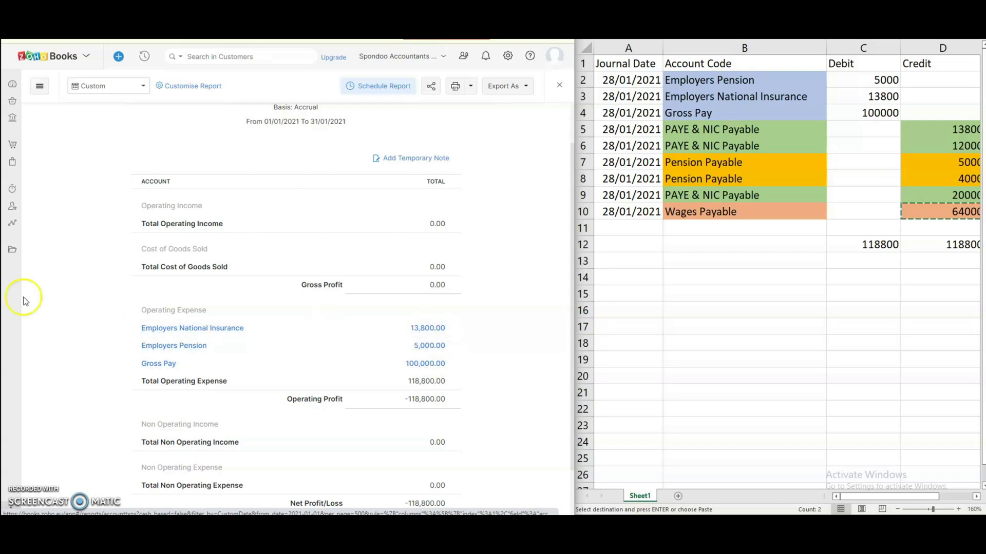
Open the Balance Sheet report and look through its liabilities and equities.
left_click(13, 222)
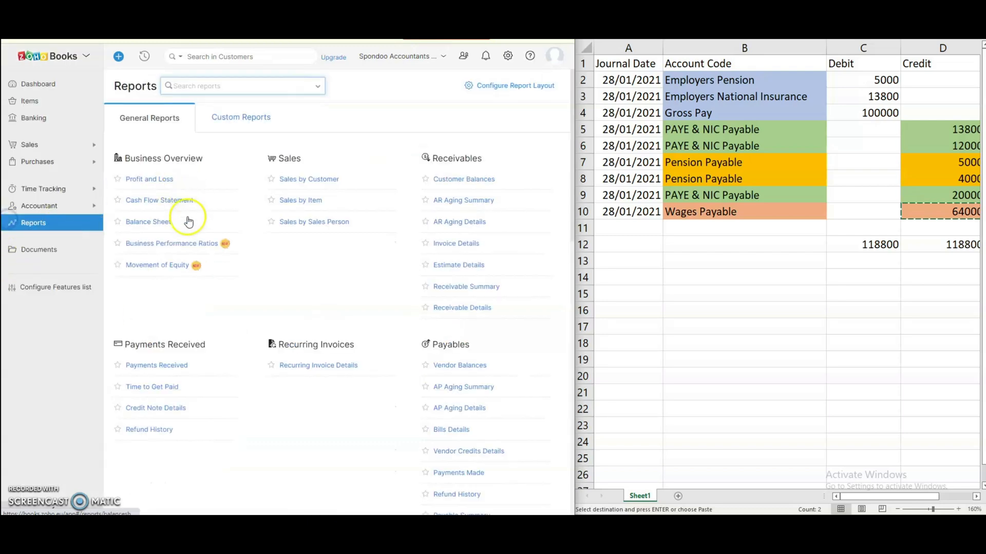
left_click(135, 222)
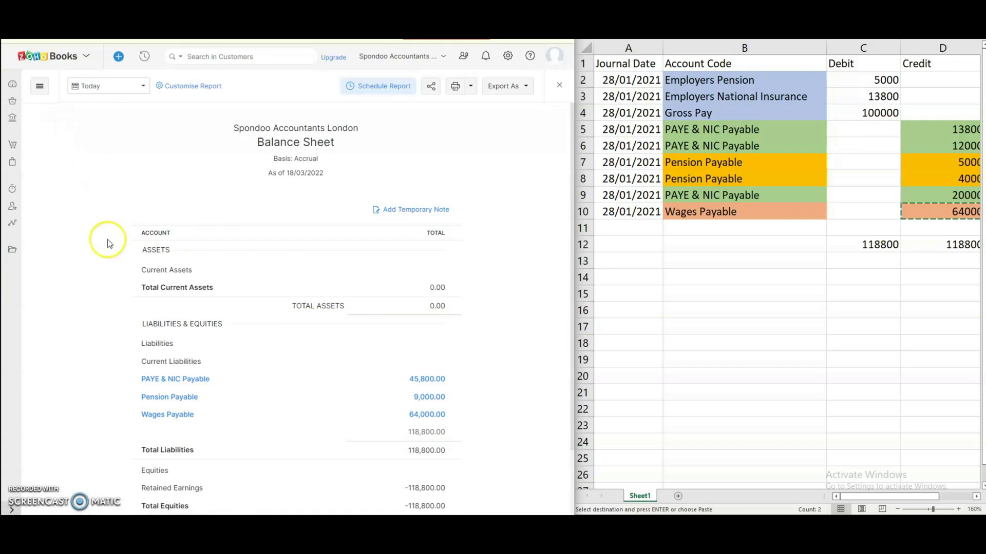
left_click(107, 92)
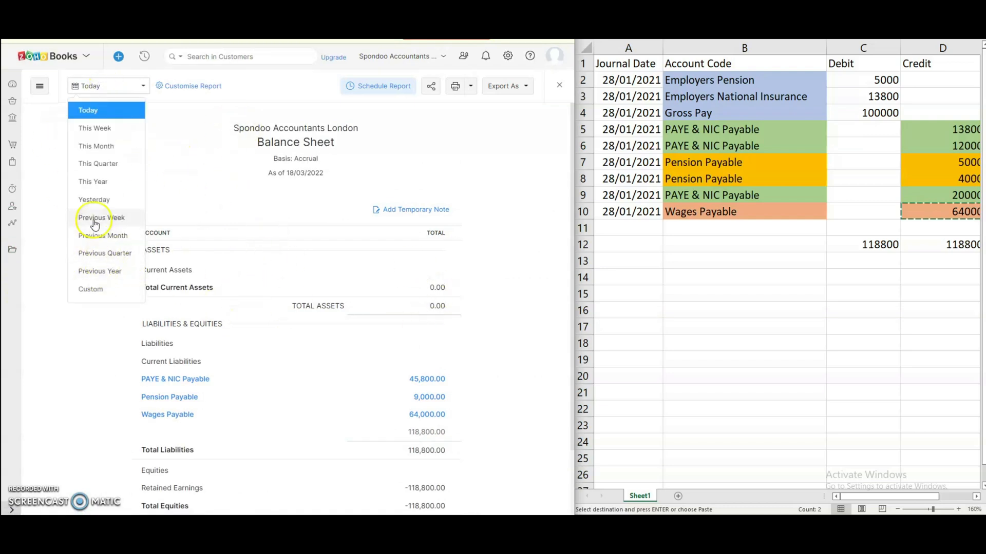
left_click(100, 290)
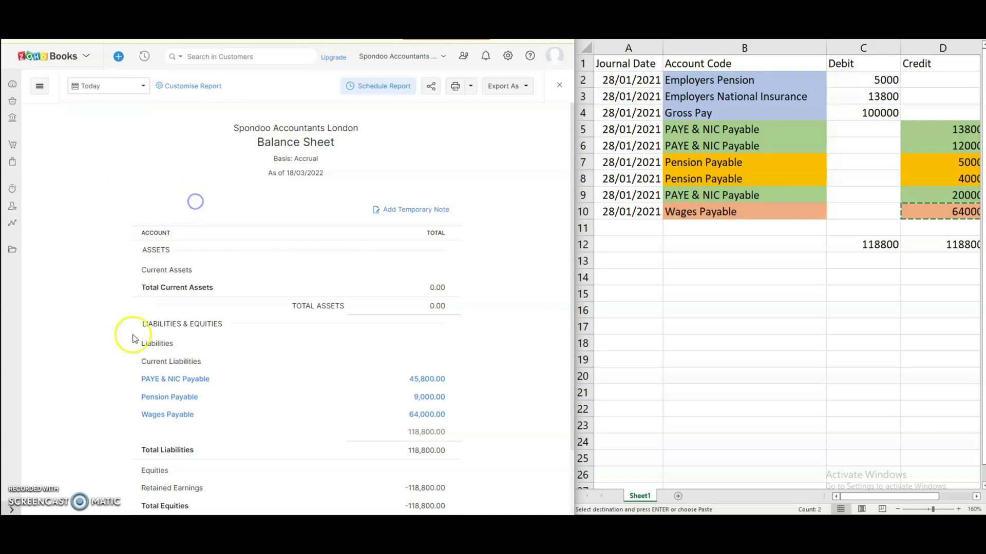
scroll(133, 328, "down", 2)
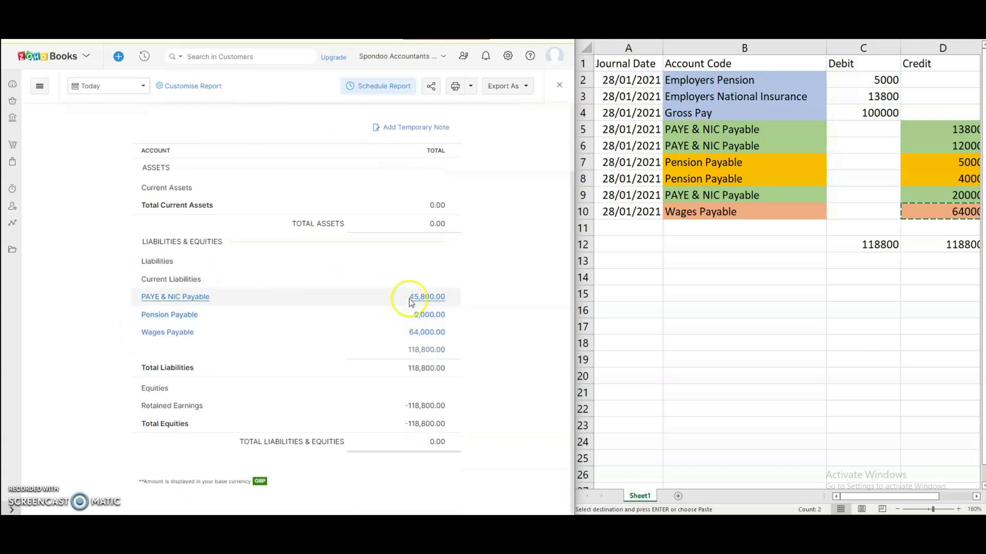
scroll(429, 307, "up", 2)
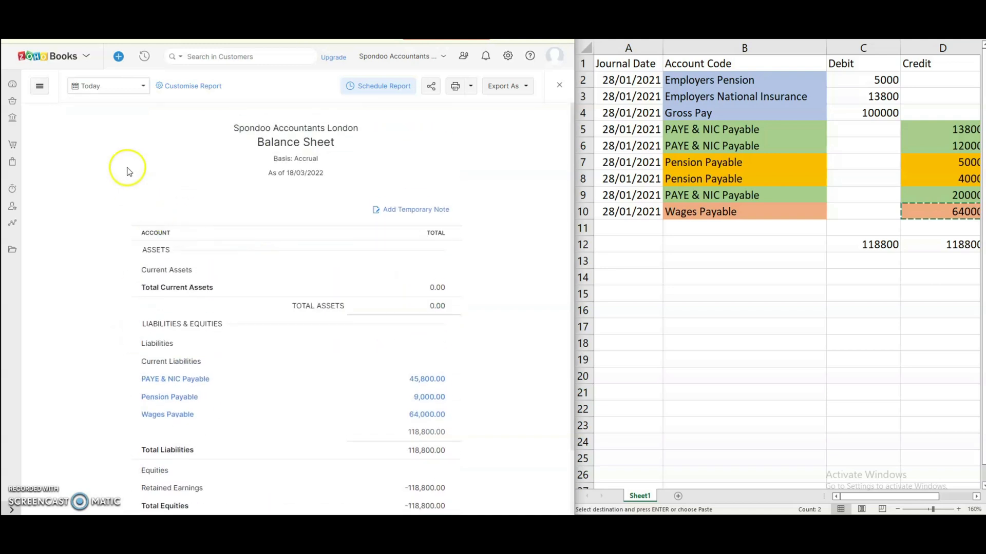
Set the Balance Sheet to a custom date of 31 January 2021 and apply it.
left_click(112, 88)
left_click(113, 290)
left_click(220, 114)
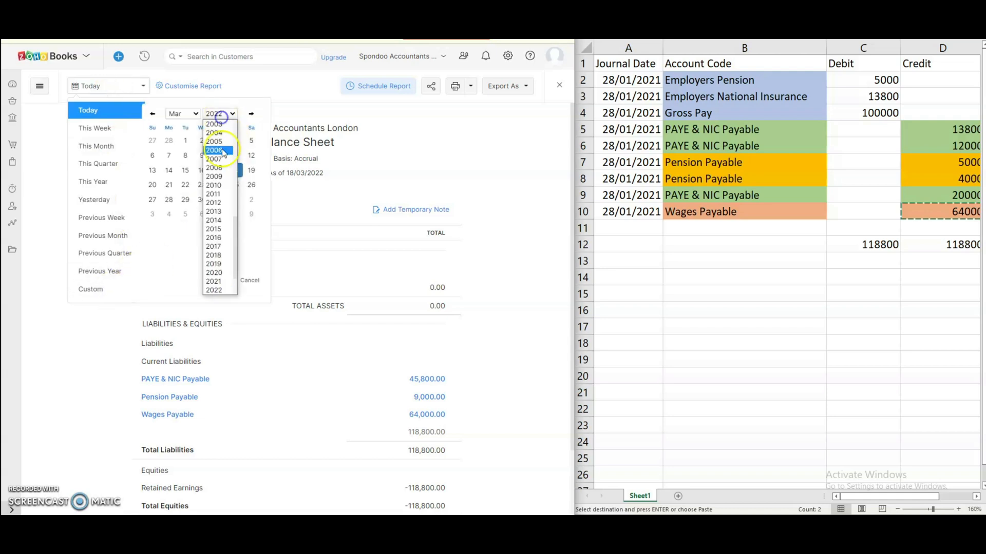
left_click(217, 283)
left_click(191, 114)
left_click(177, 124)
left_click(152, 215)
left_click(223, 280)
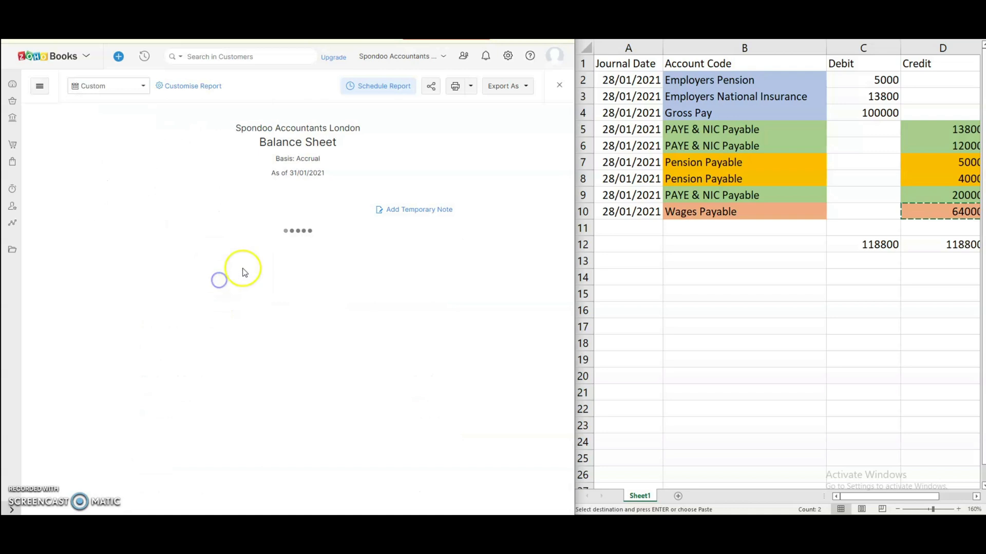
Examine the PAYE & NIC, Pension and Wages Payable balances and the as-of date on the January 2021 Balance Sheet.
scroll(296, 233, "down", 1)
scroll(296, 242, "down", 1)
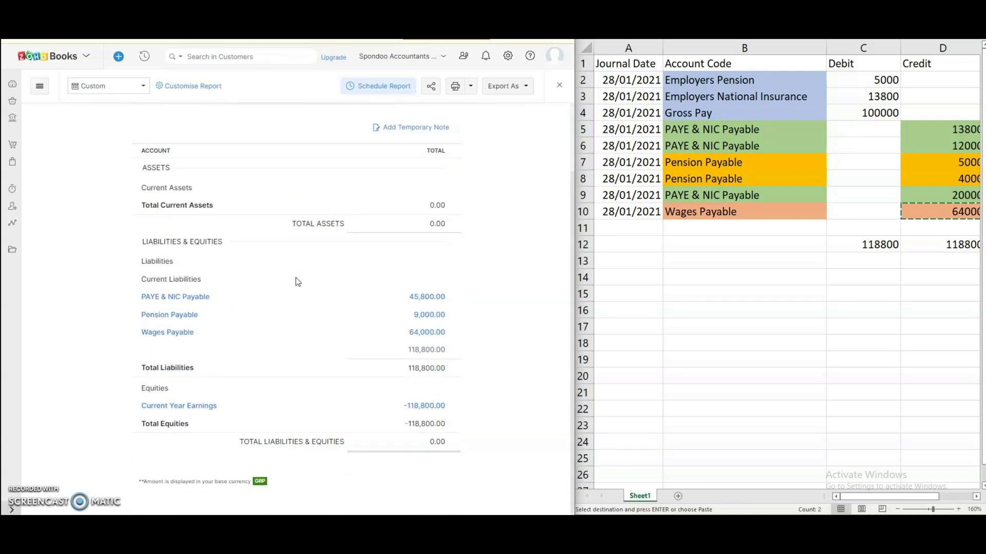
left_click_drag(409, 296, 431, 295)
left_click(459, 258)
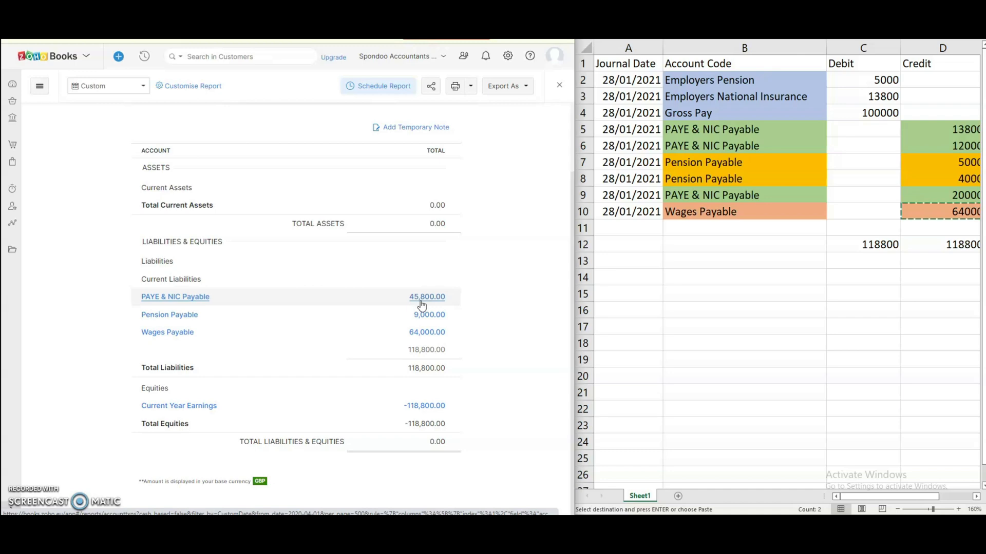
left_click(440, 318)
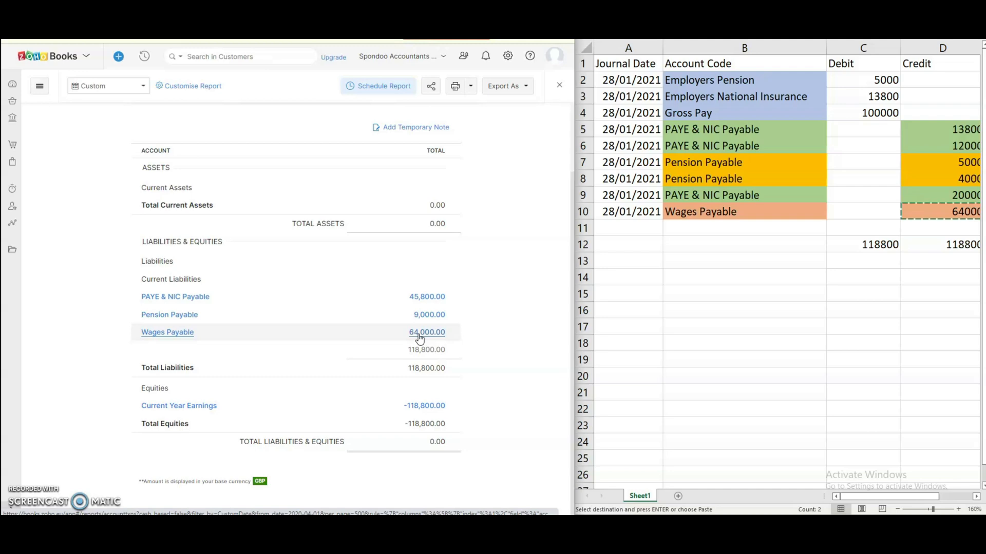
scroll(367, 296, "up", 1)
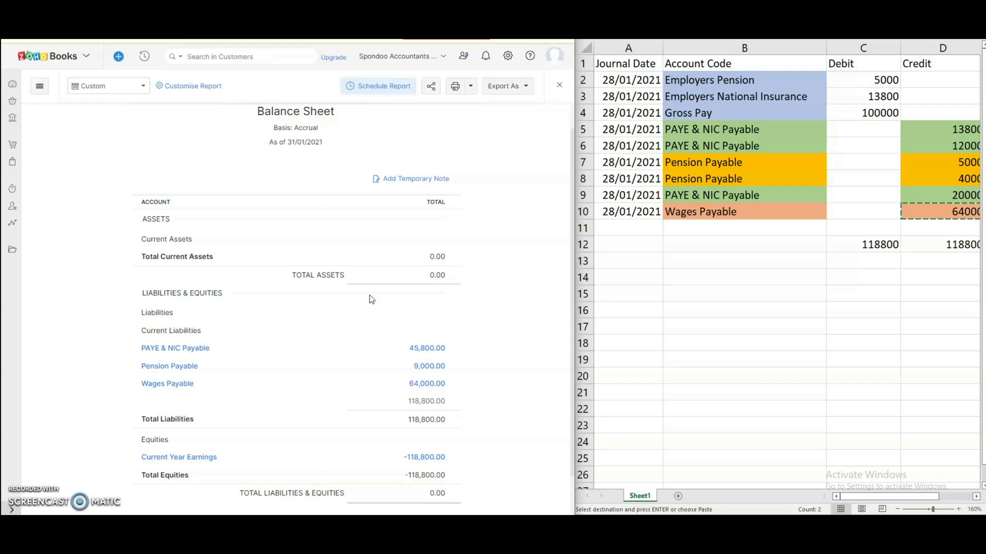
left_click(390, 388)
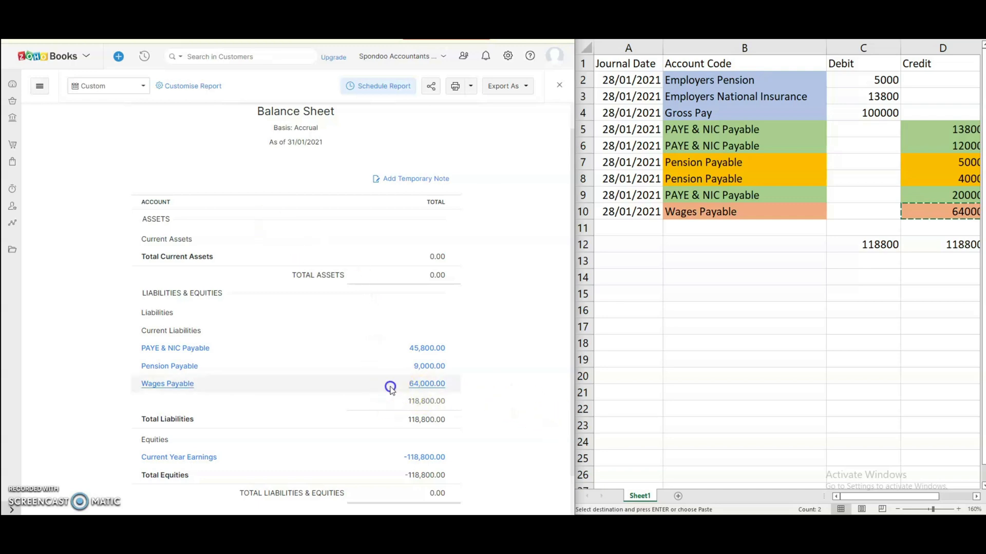
left_click_drag(390, 388, 446, 389)
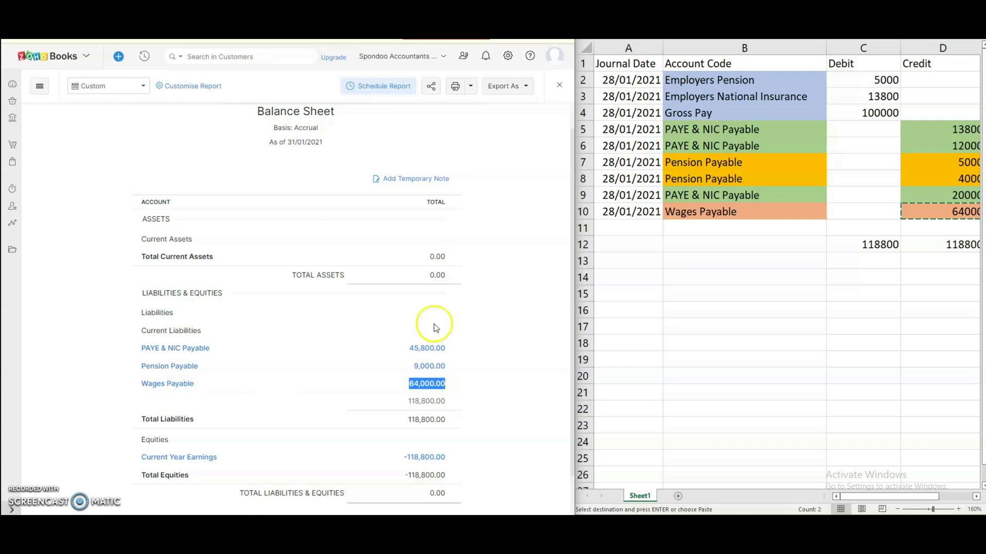
triple_click(290, 143)
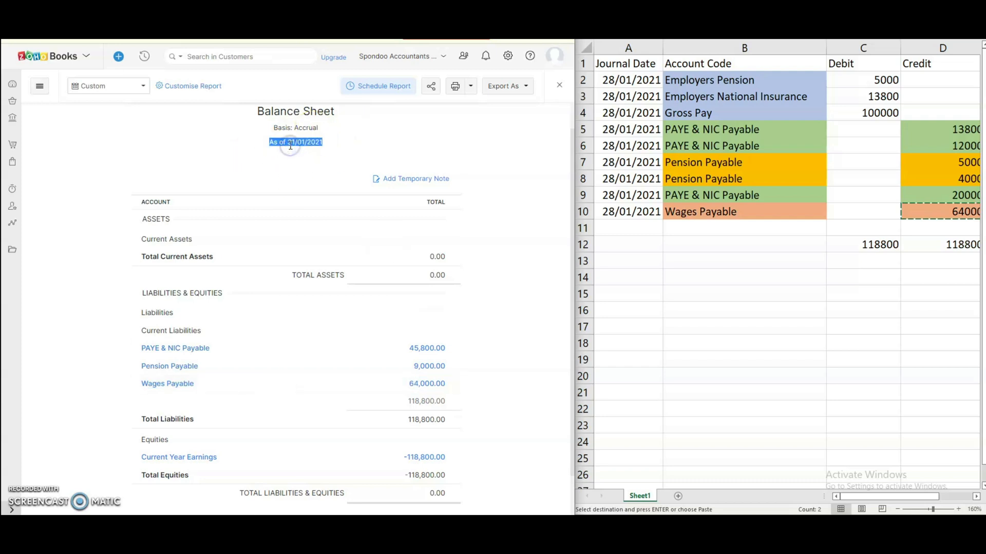